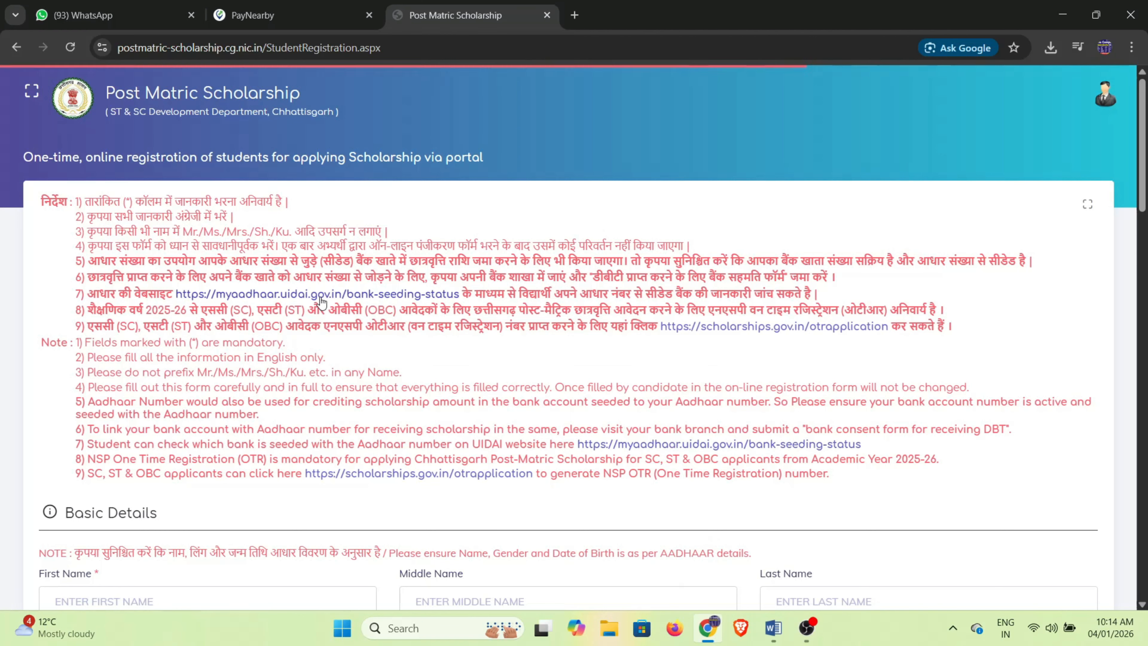
Read the instruction notes and go through the student name and confirm-name fields.
drag(40, 202, 578, 494)
click(622, 516)
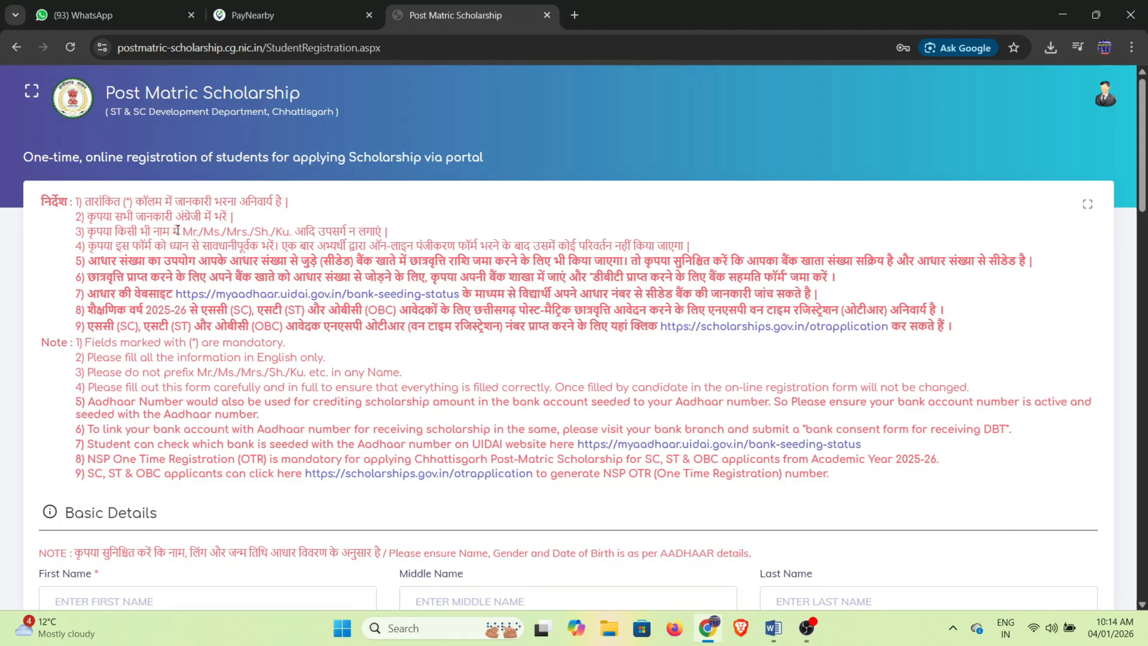
scroll(174, 434, down, 5)
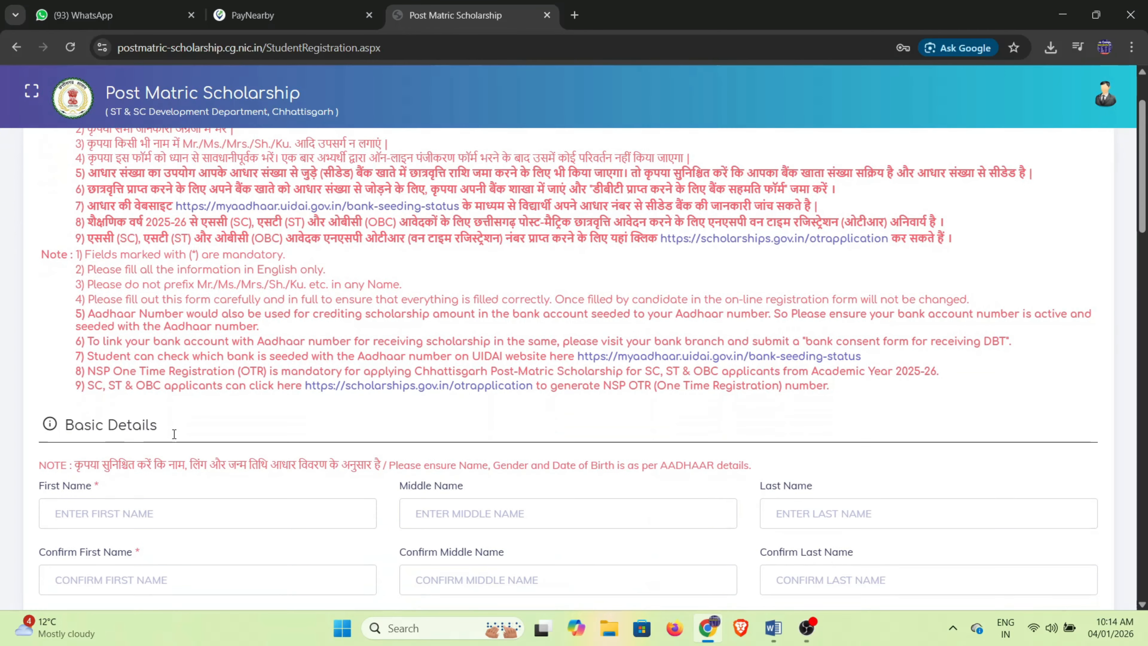
click(207, 227)
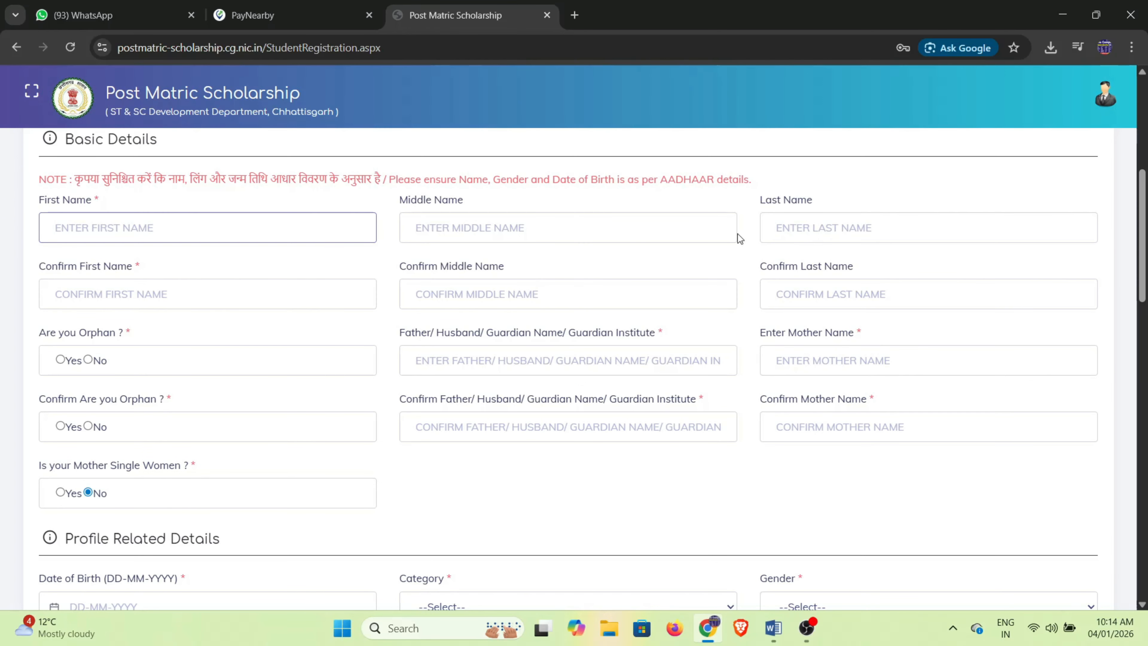
click(662, 241)
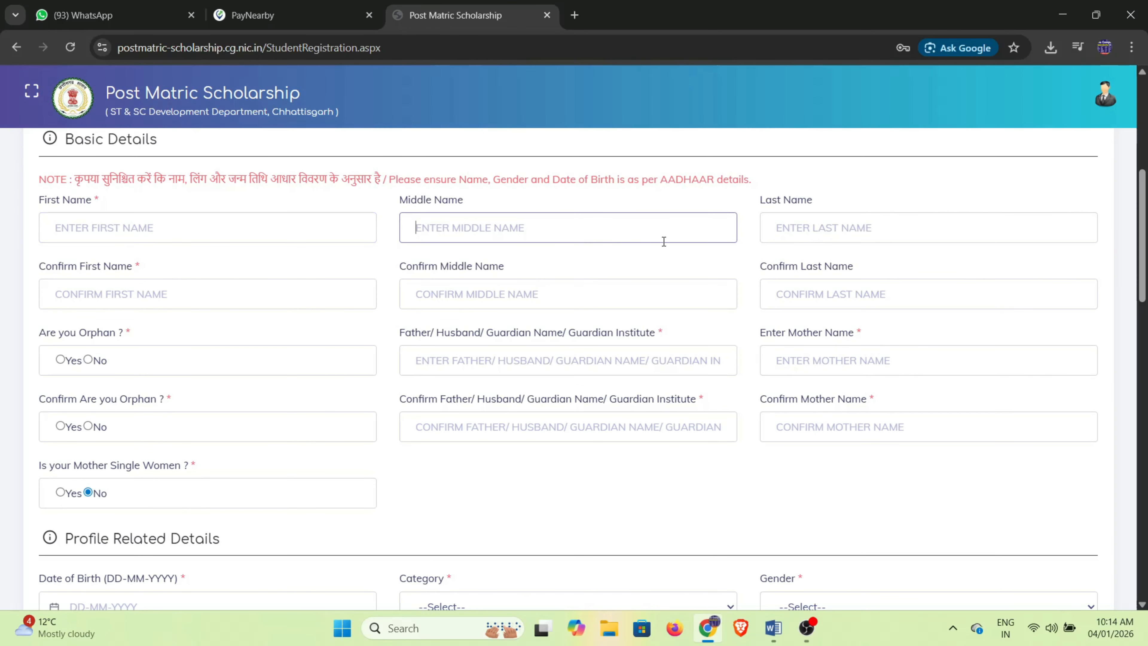
click(788, 240)
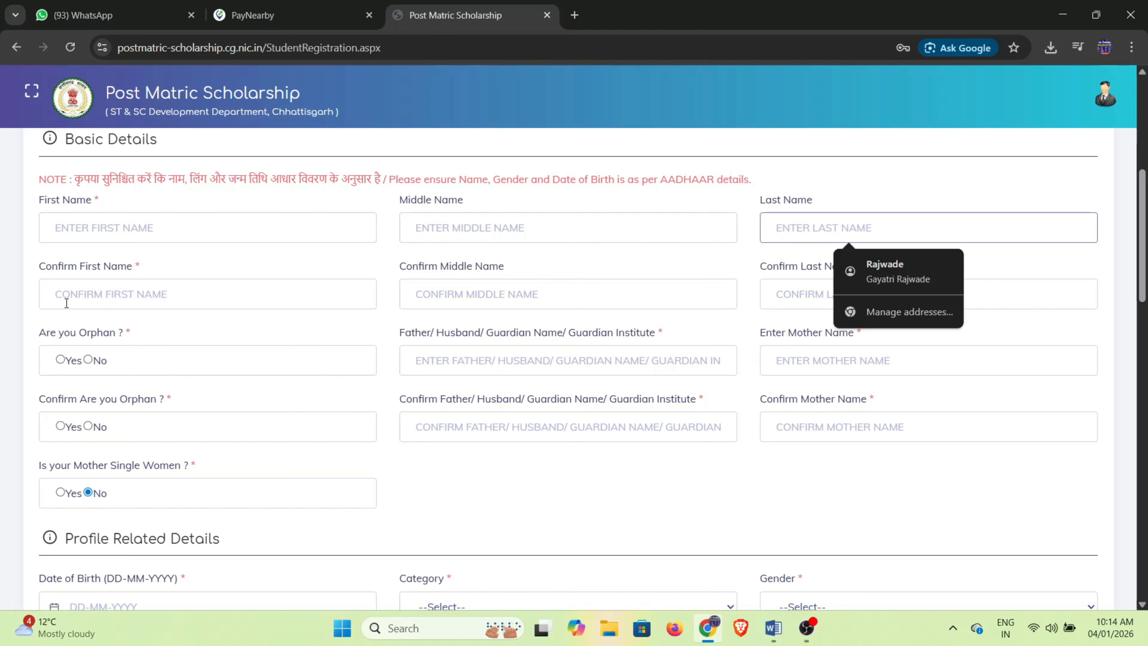
click(86, 298)
click(537, 298)
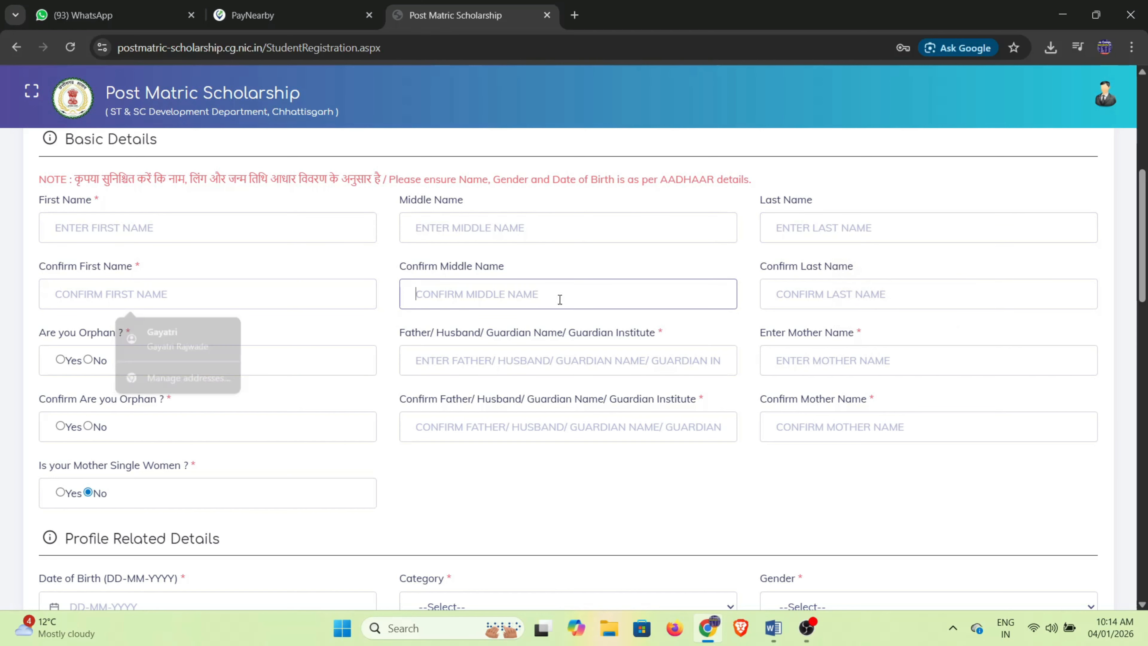
click(826, 294)
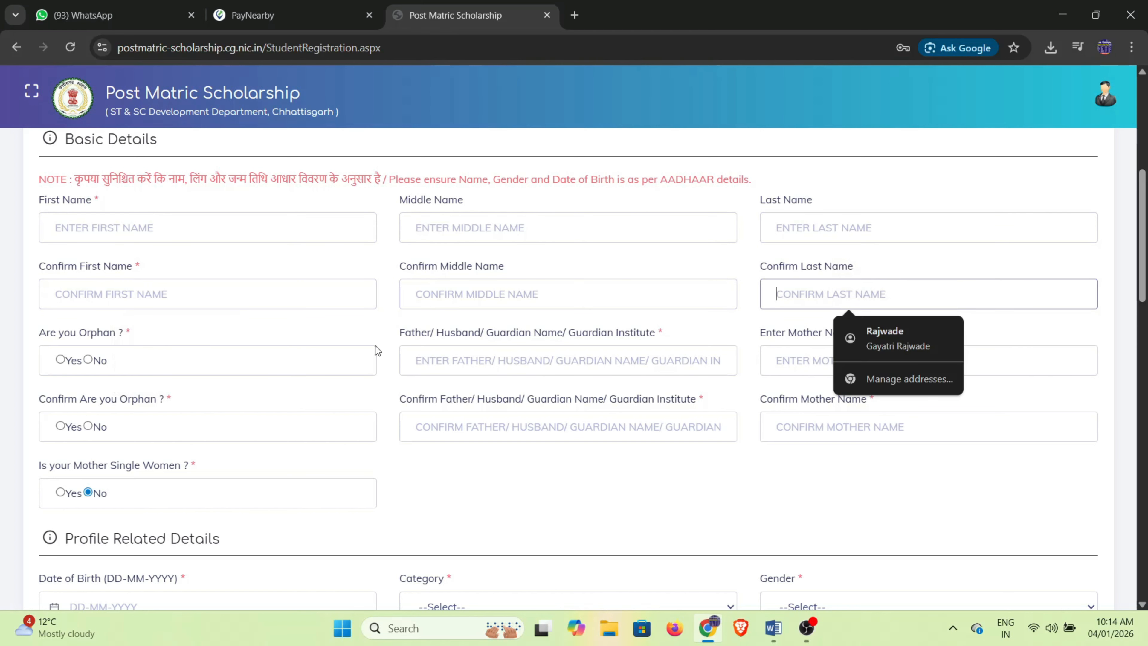
Go through the father/guardian and mother name fields and their confirm fields.
scroll(366, 400, down, 2)
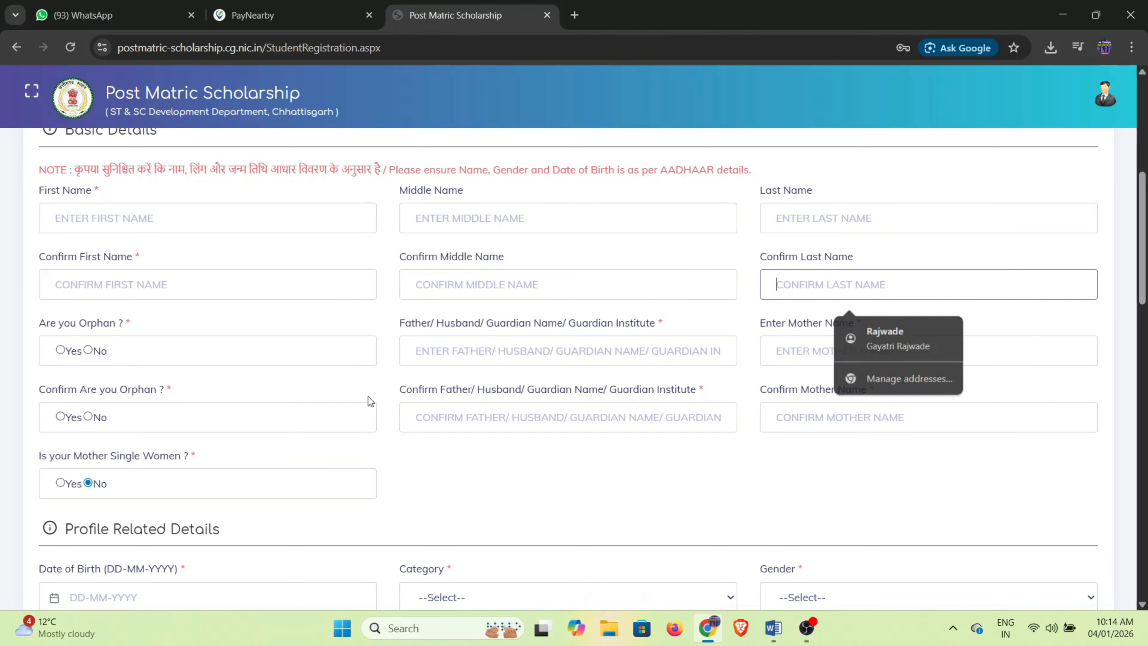
click(454, 290)
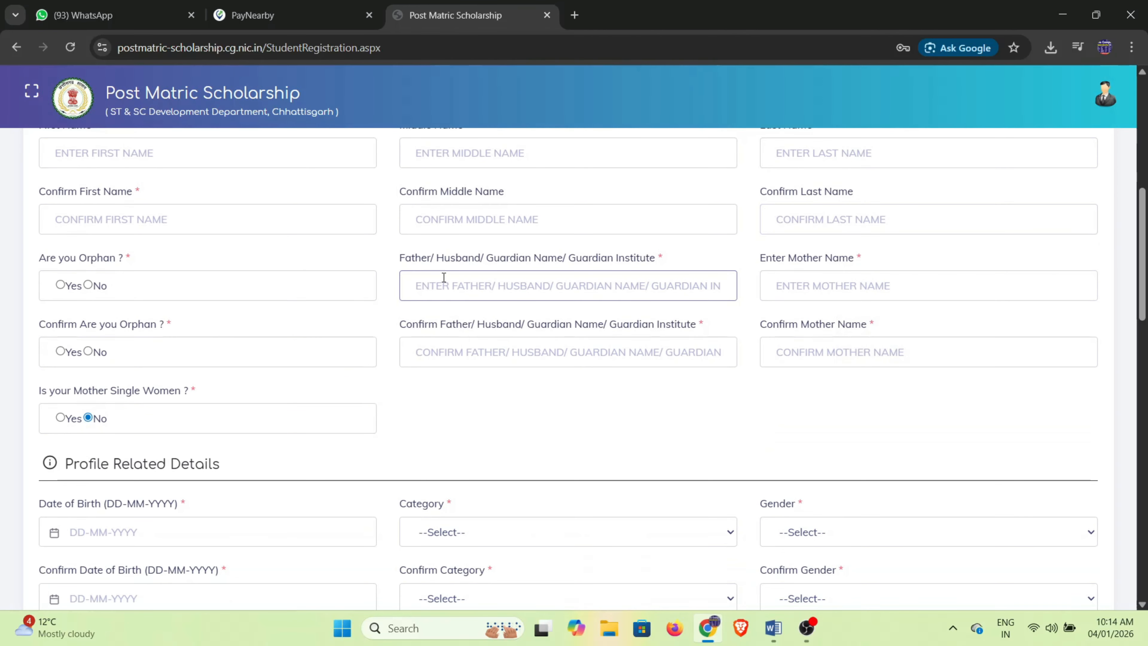
click(812, 288)
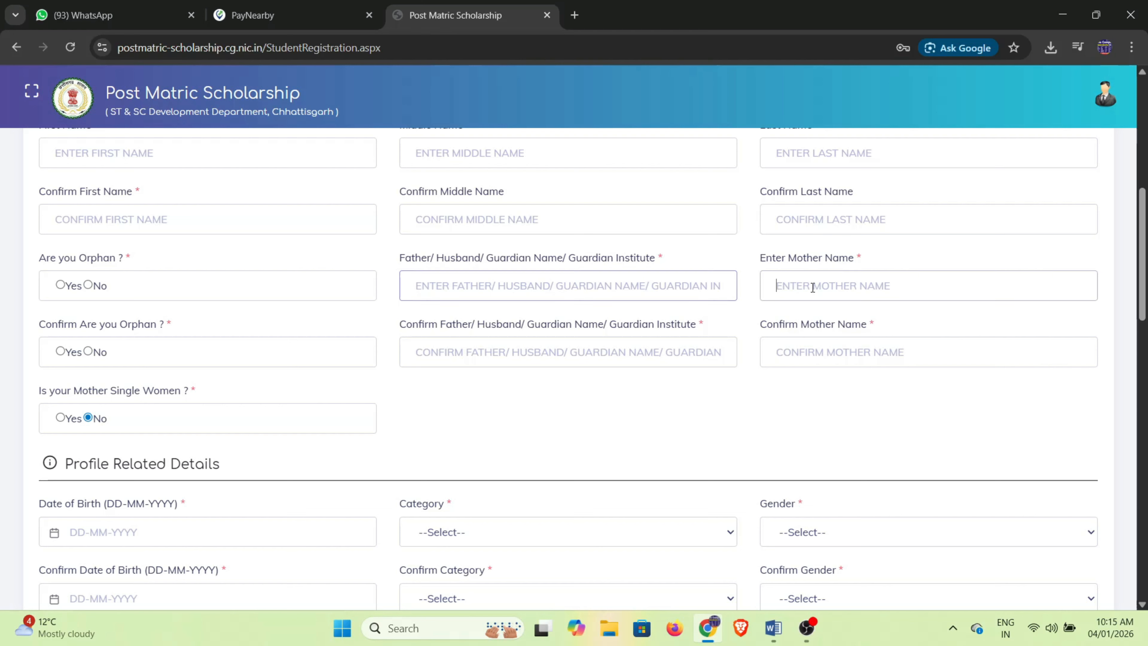
click(433, 357)
click(825, 353)
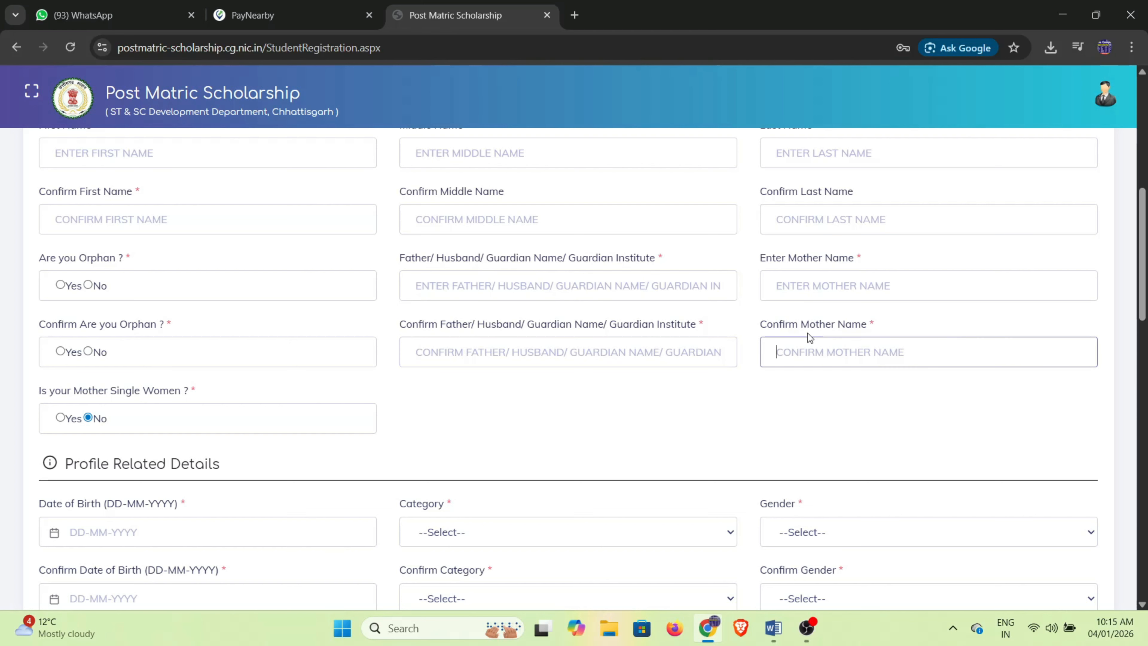
Go through date of birth, Category and Gender, plus their confirm fields.
scroll(372, 449, down, 2)
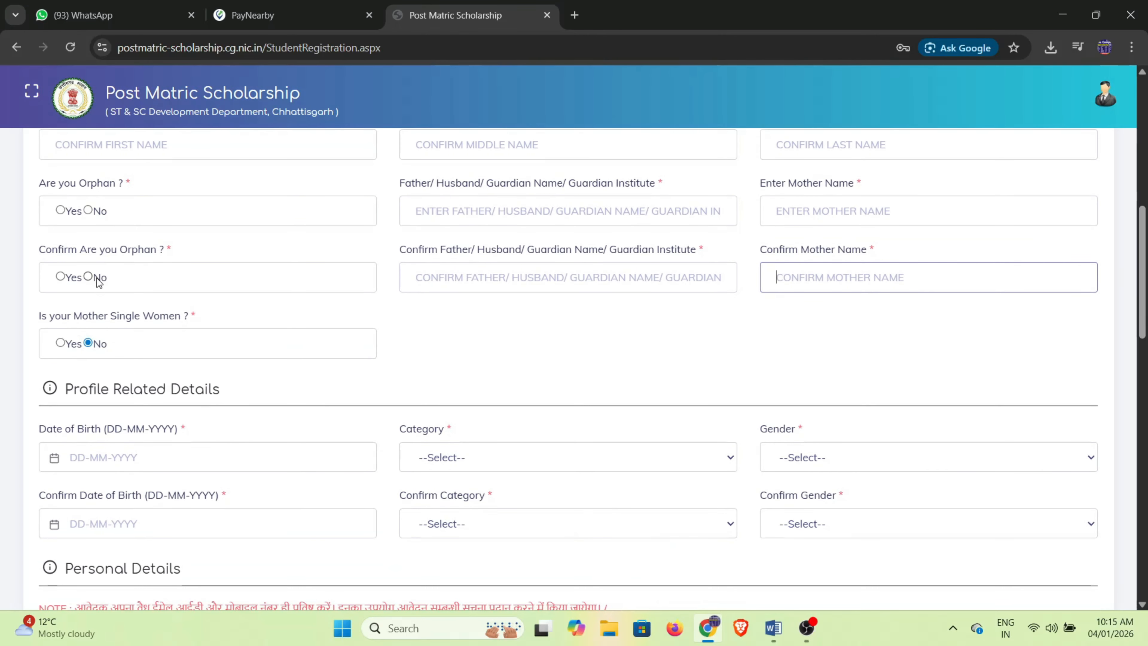
scroll(100, 272, down, 2)
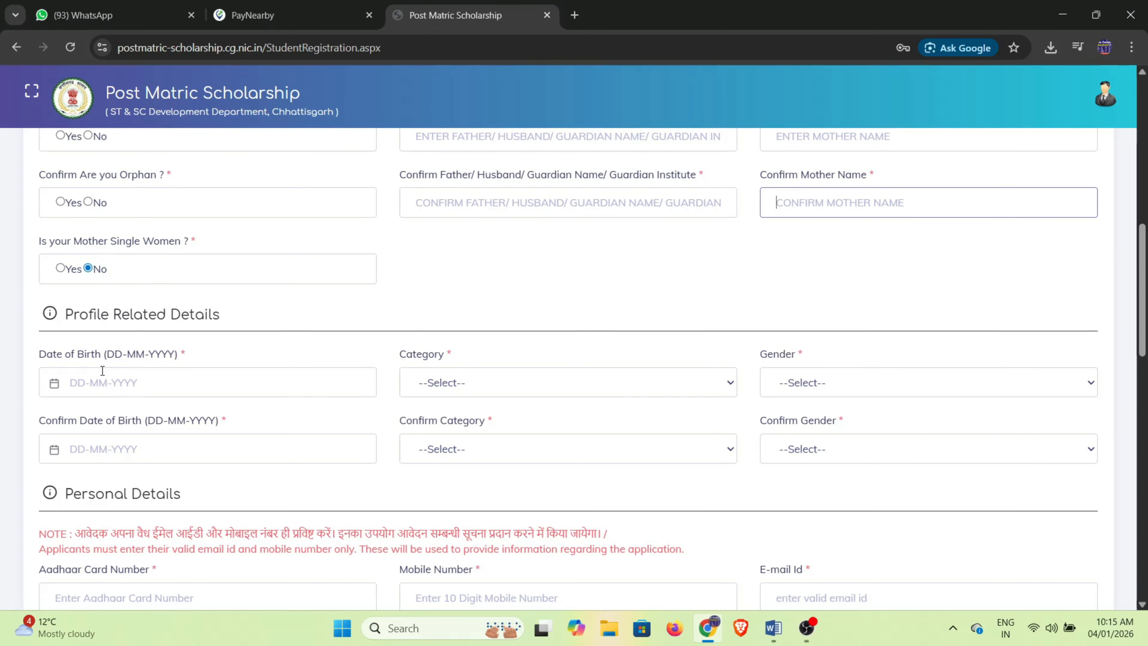
click(96, 384)
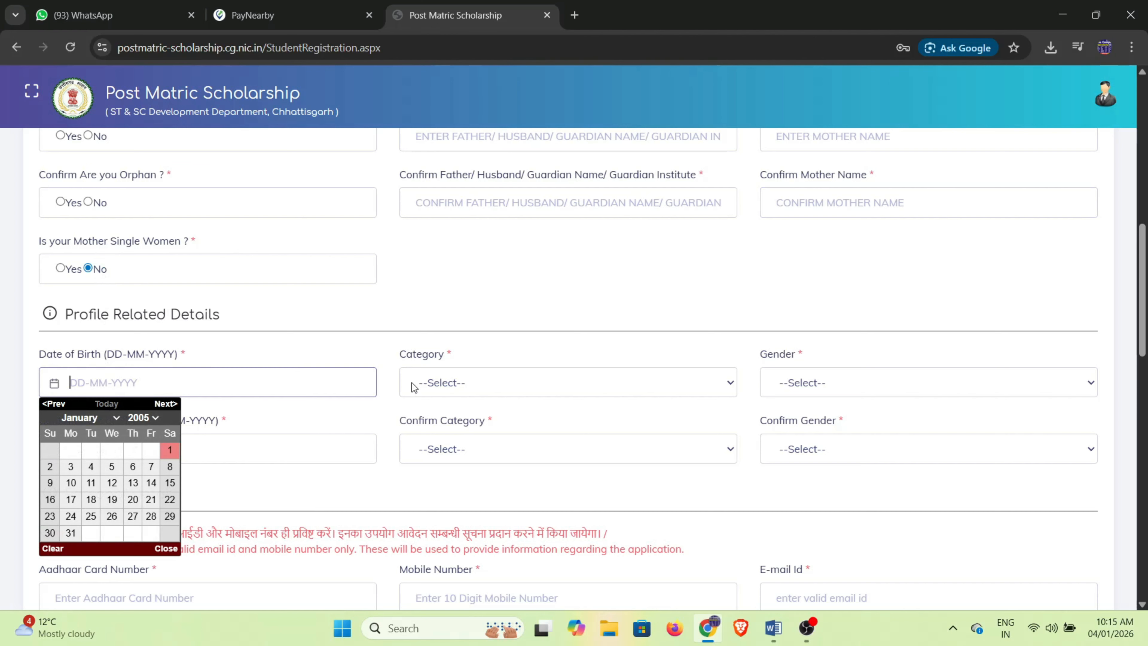
click(461, 386)
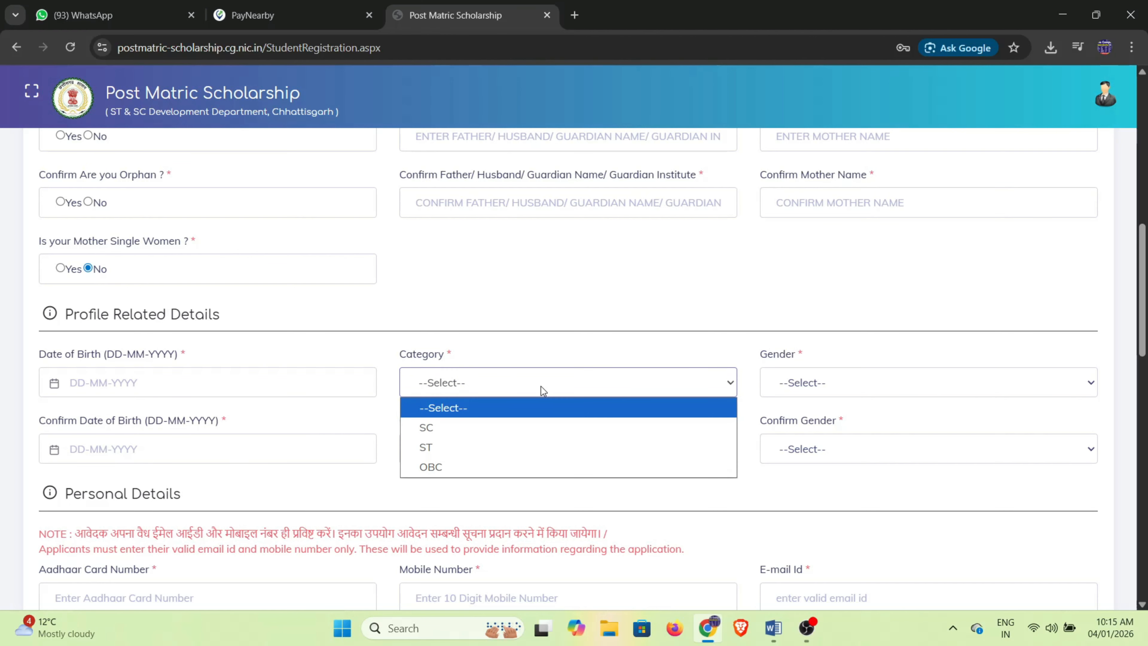
click(809, 388)
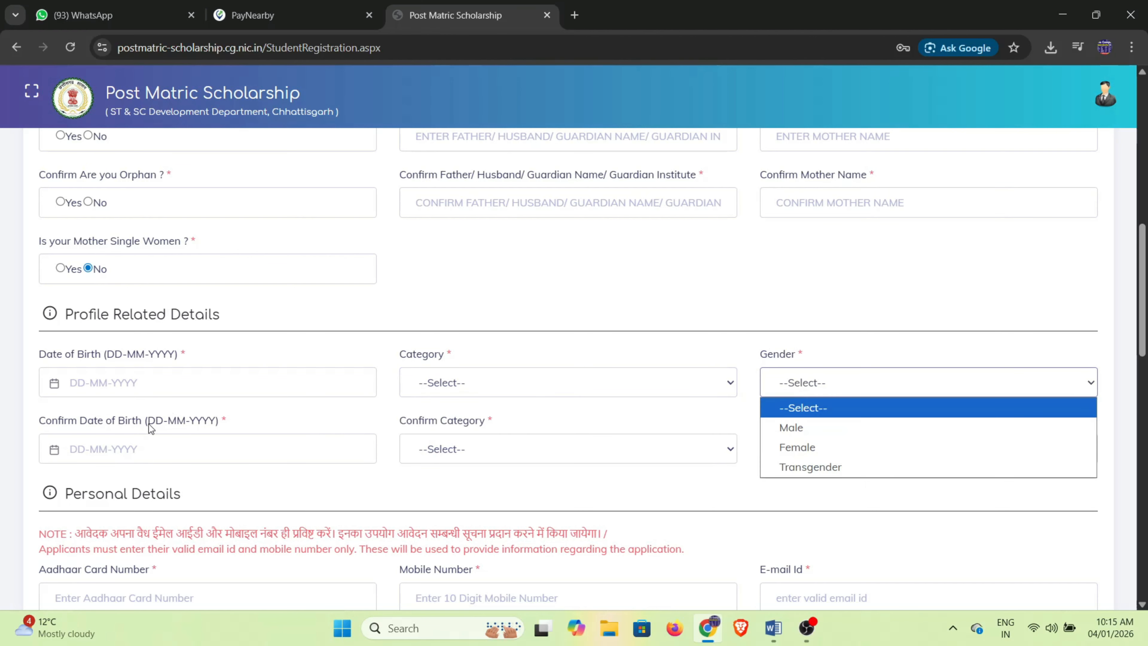
click(188, 447)
click(524, 454)
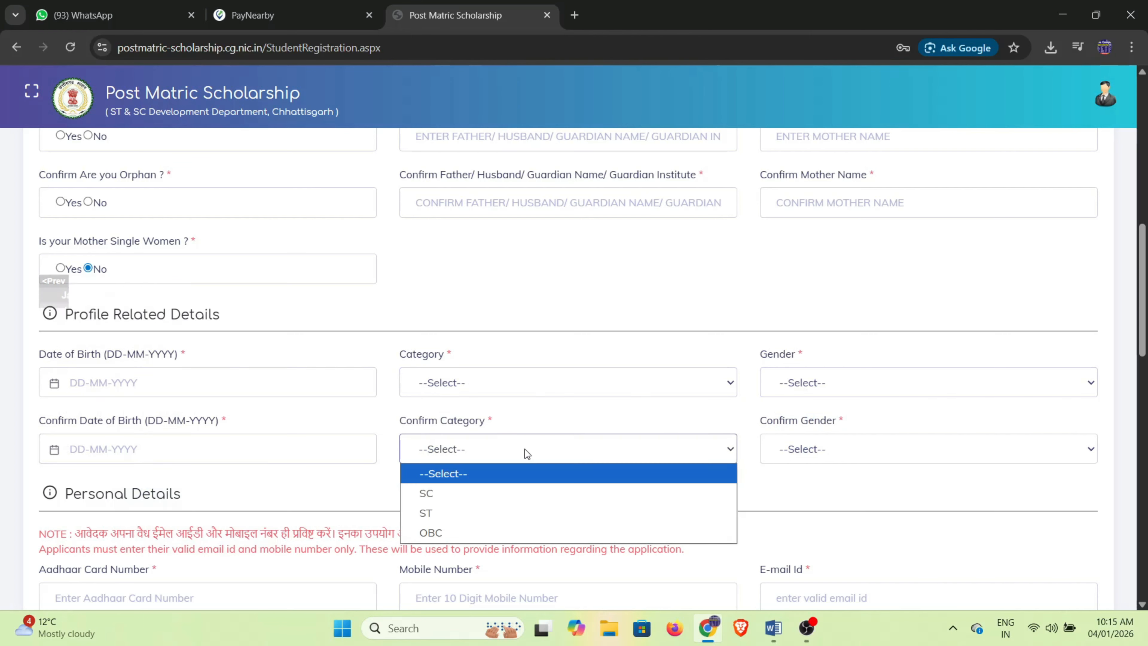
click(808, 457)
Go through the Aadhaar number, mobile number and e-mail fields and their confirm fields.
scroll(596, 450, down, 5)
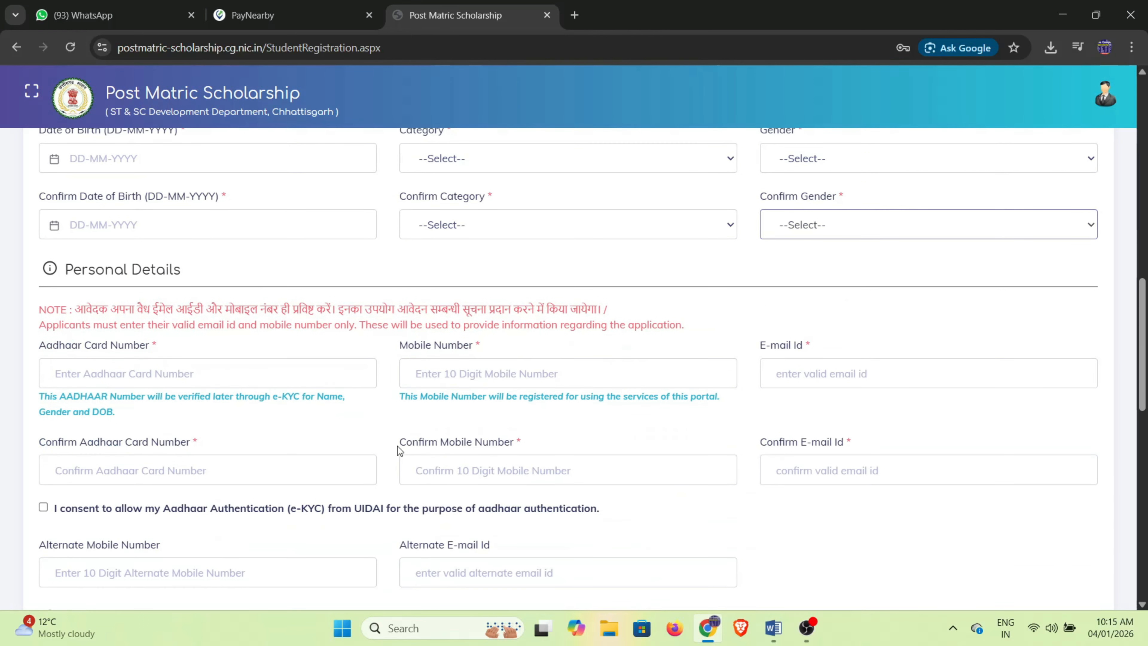
click(126, 377)
click(655, 377)
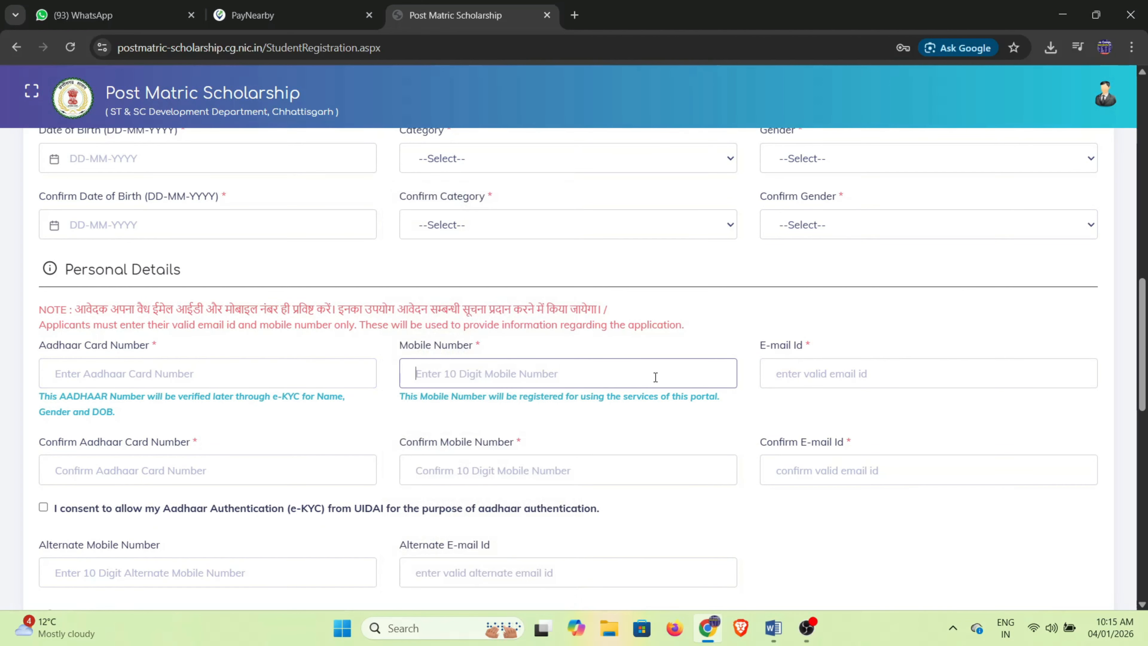
click(835, 376)
click(854, 407)
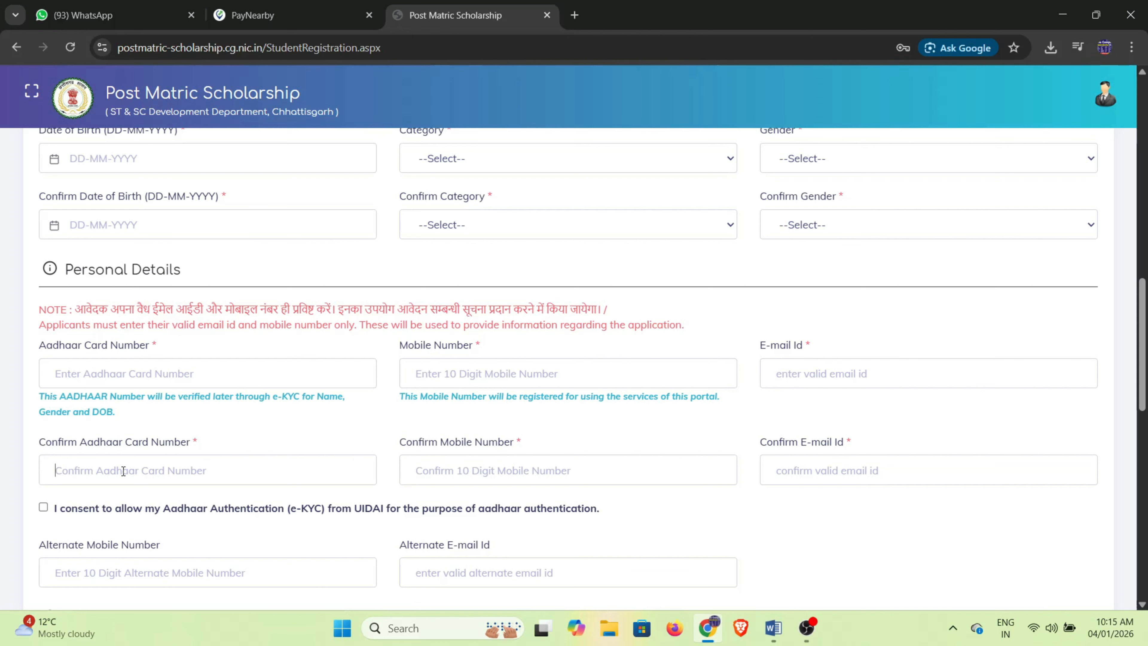
click(553, 468)
click(807, 469)
Review the Alternate Mobile Number and Alternate E-mail Id fields.
scroll(323, 437, down, 3)
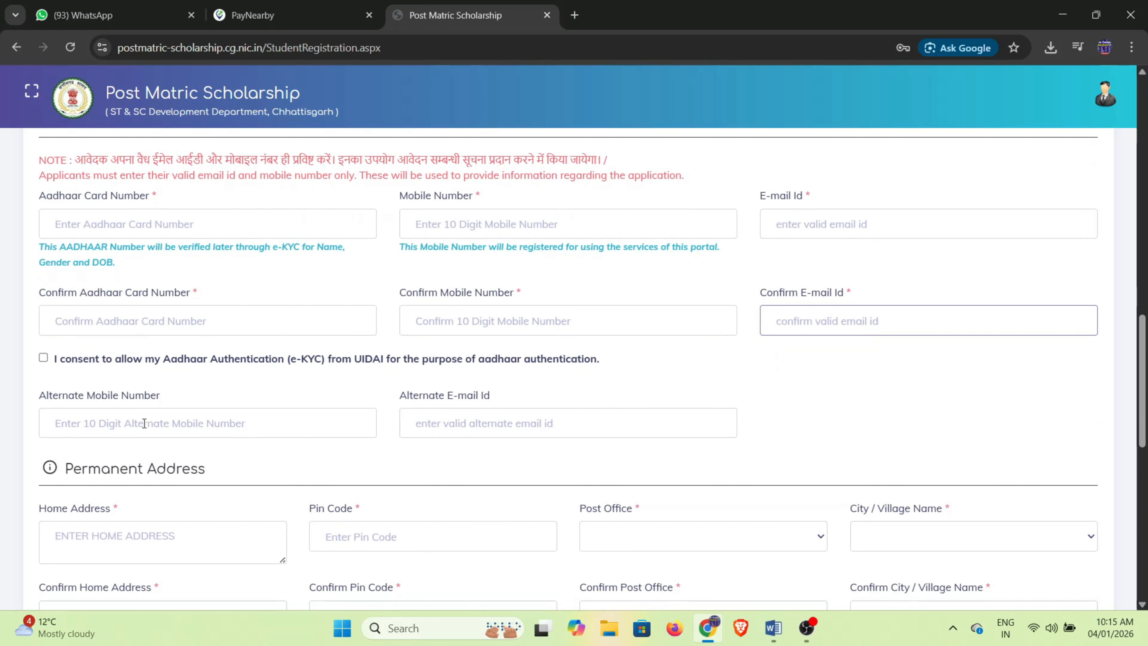
drag(40, 396, 158, 404)
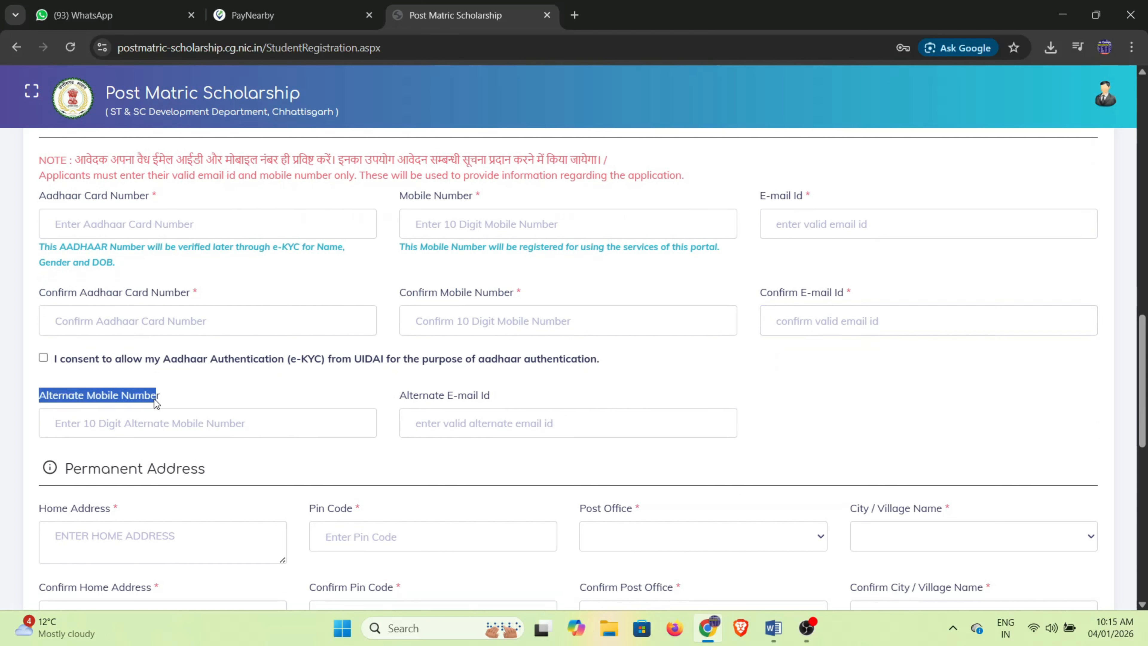
click(220, 406)
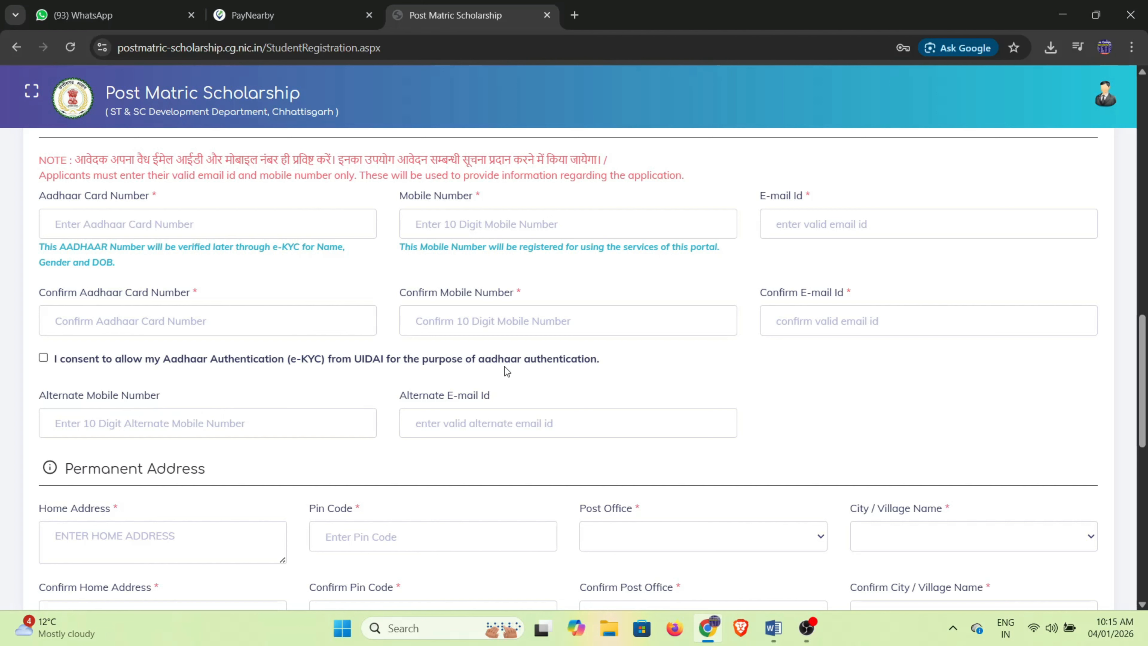
click(474, 428)
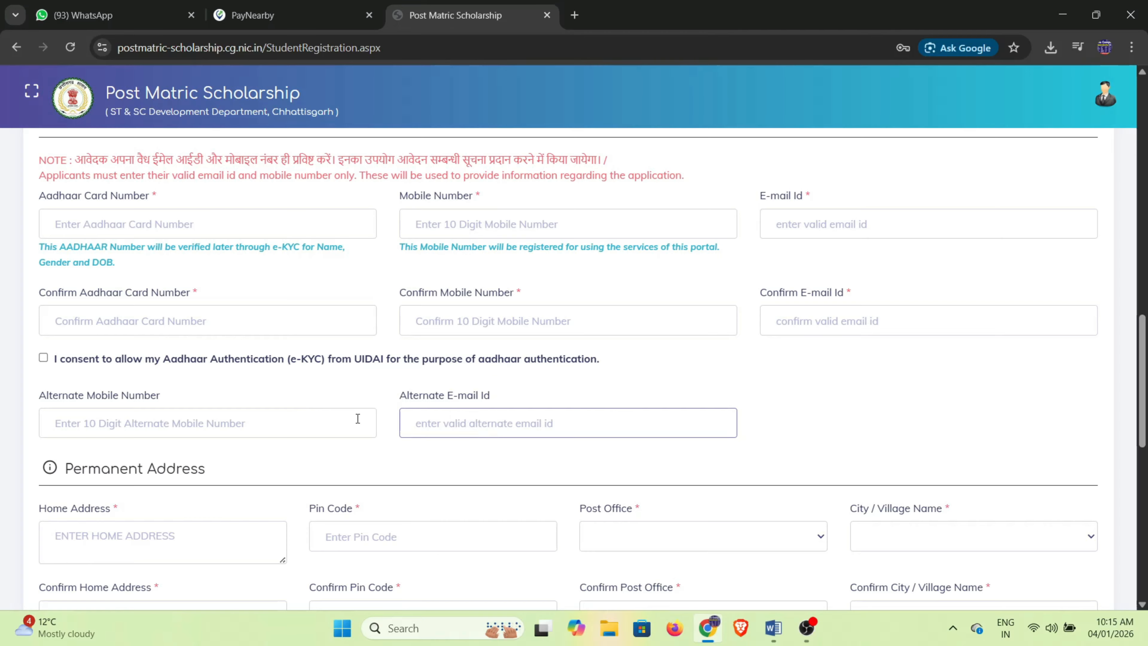
Go through the permanent address fields: Home Address, Pin Code, Post Office, City / Village Name.
scroll(357, 418, down, 2)
scroll(463, 361, down, 2)
click(125, 390)
drag(61, 328, 203, 326)
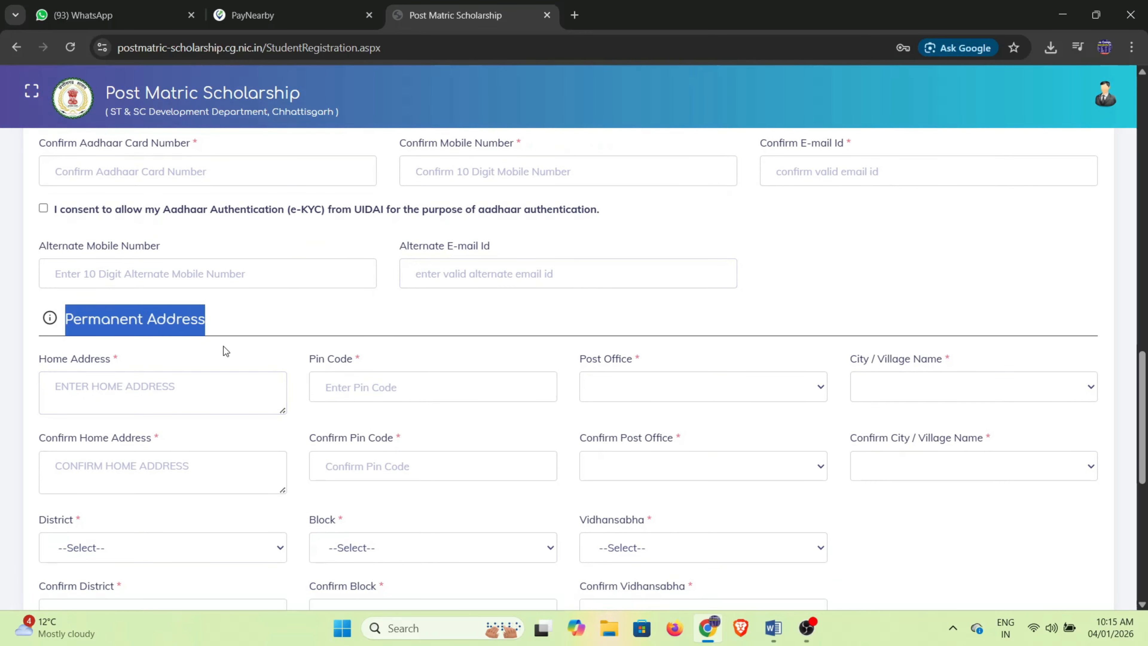
click(121, 391)
drag(37, 361, 111, 368)
click(259, 392)
drag(305, 365, 371, 362)
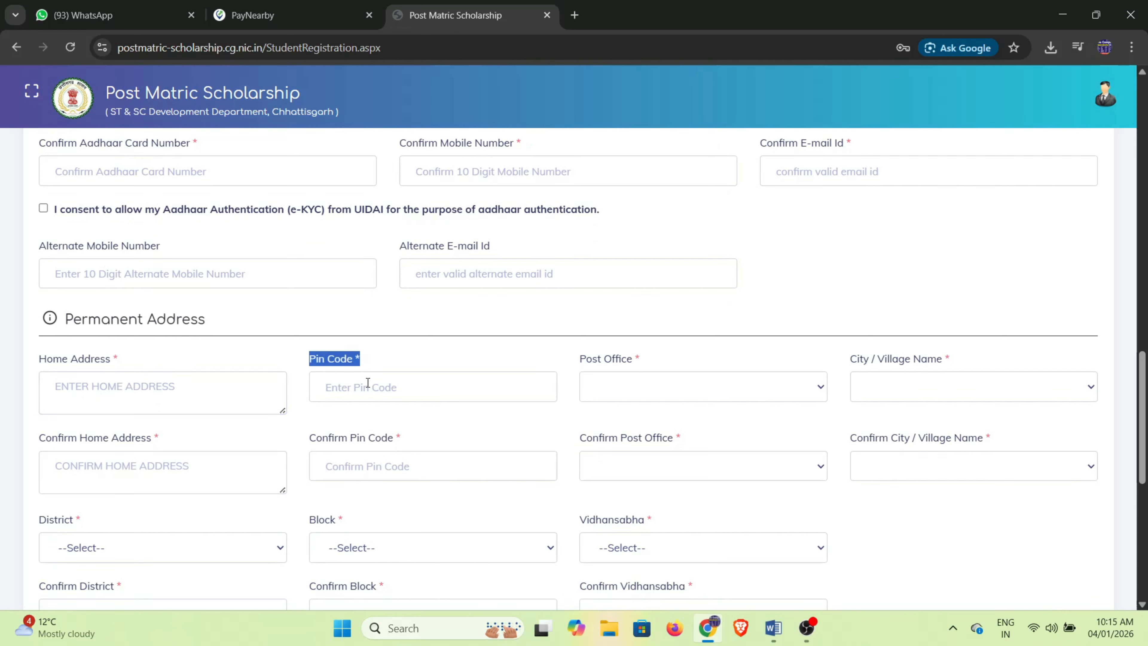
drag(582, 366, 658, 365)
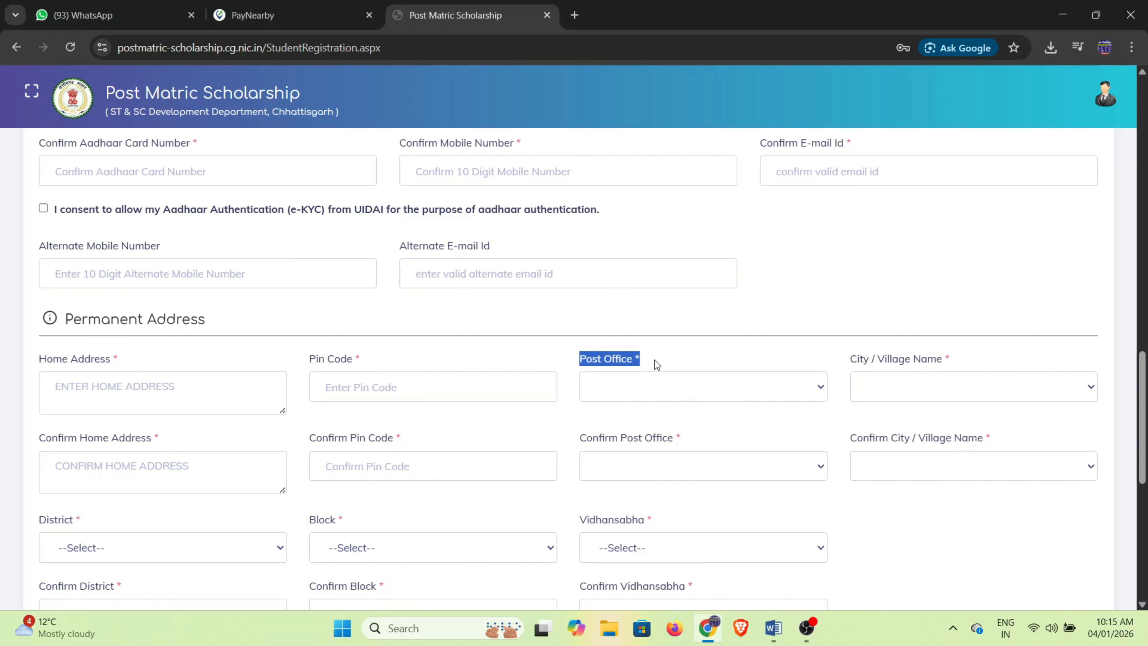
click(648, 392)
click(827, 364)
drag(850, 362, 952, 360)
Review the confirm address fields: Confirm Pin Code, Post Office and City / Village Name.
scroll(324, 461, down, 3)
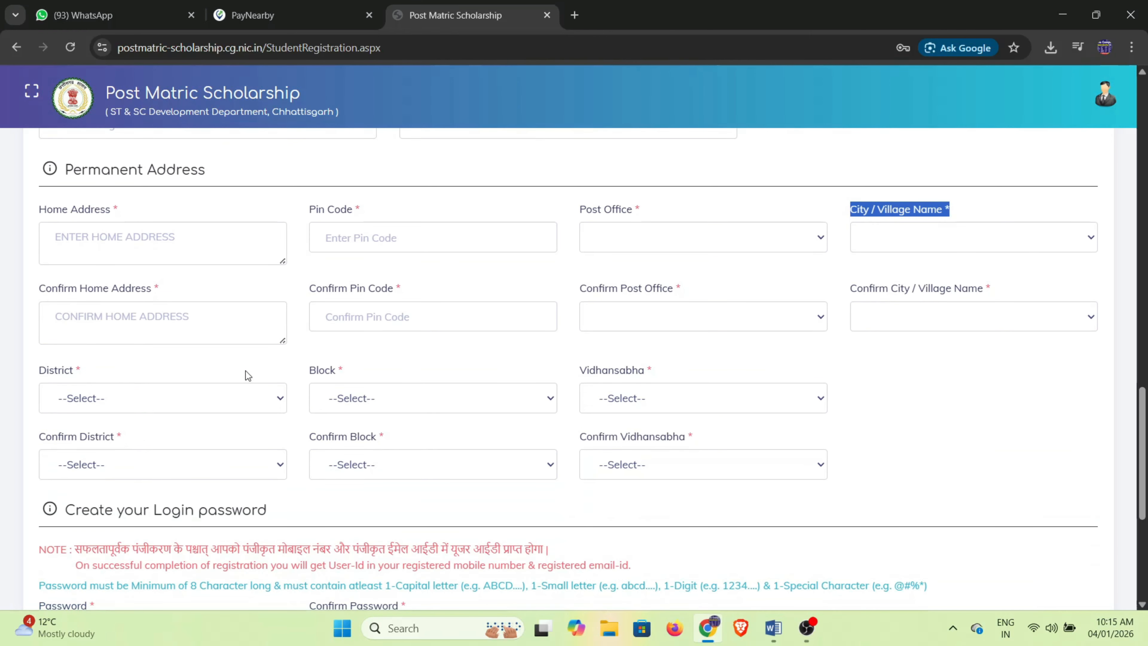
drag(40, 291, 169, 300)
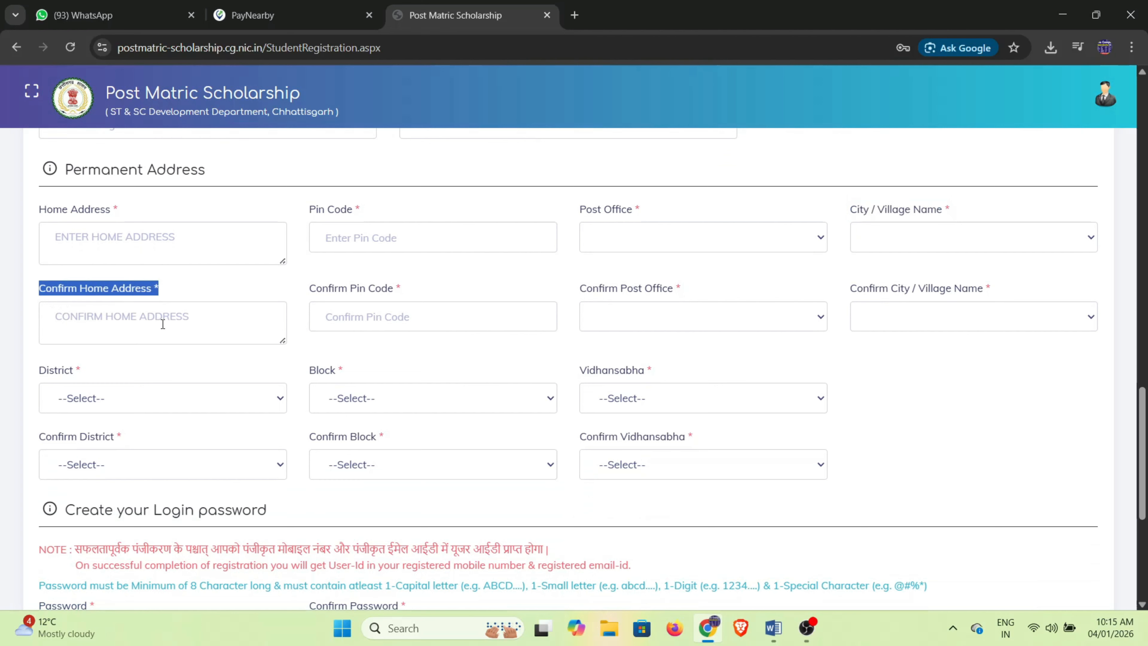
drag(307, 293, 399, 294)
drag(580, 295, 776, 305)
drag(847, 297, 982, 299)
Review the District, Block and Vidhansabha dropdowns and their confirm fields.
scroll(492, 348, down, 3)
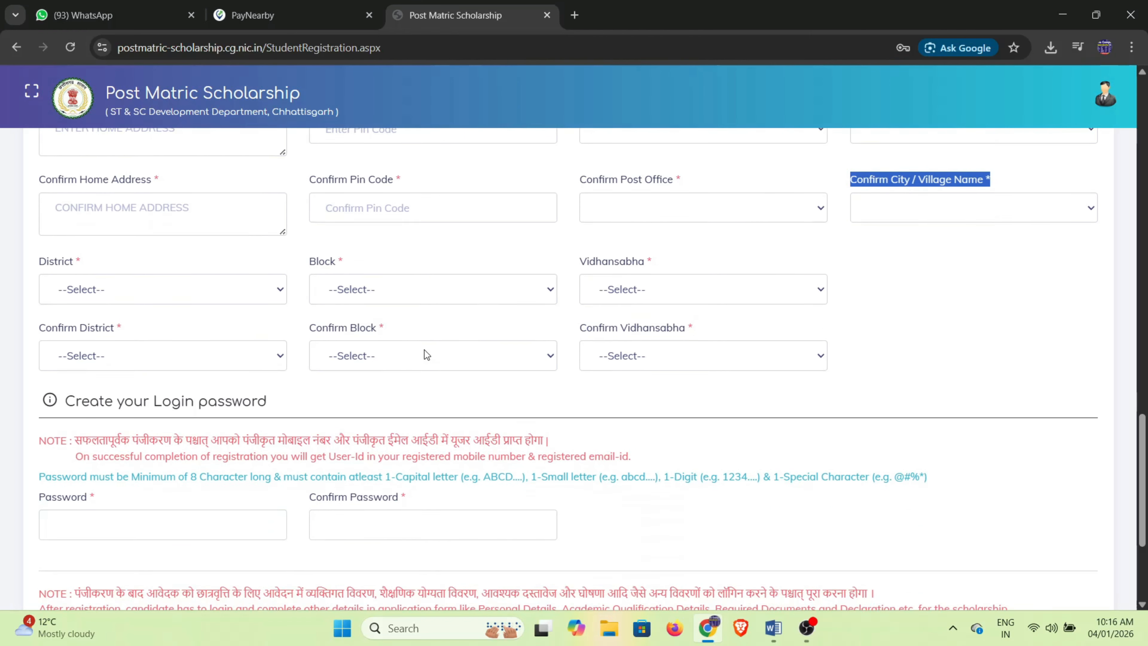
drag(37, 224, 86, 226)
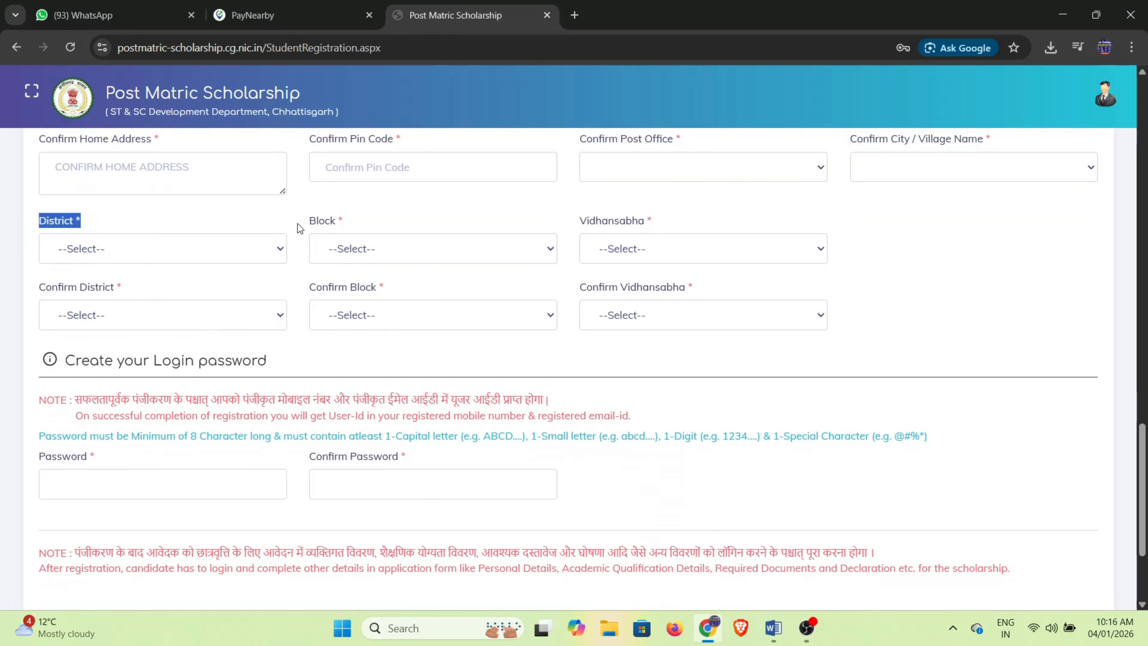
drag(309, 224, 339, 226)
drag(580, 225, 661, 233)
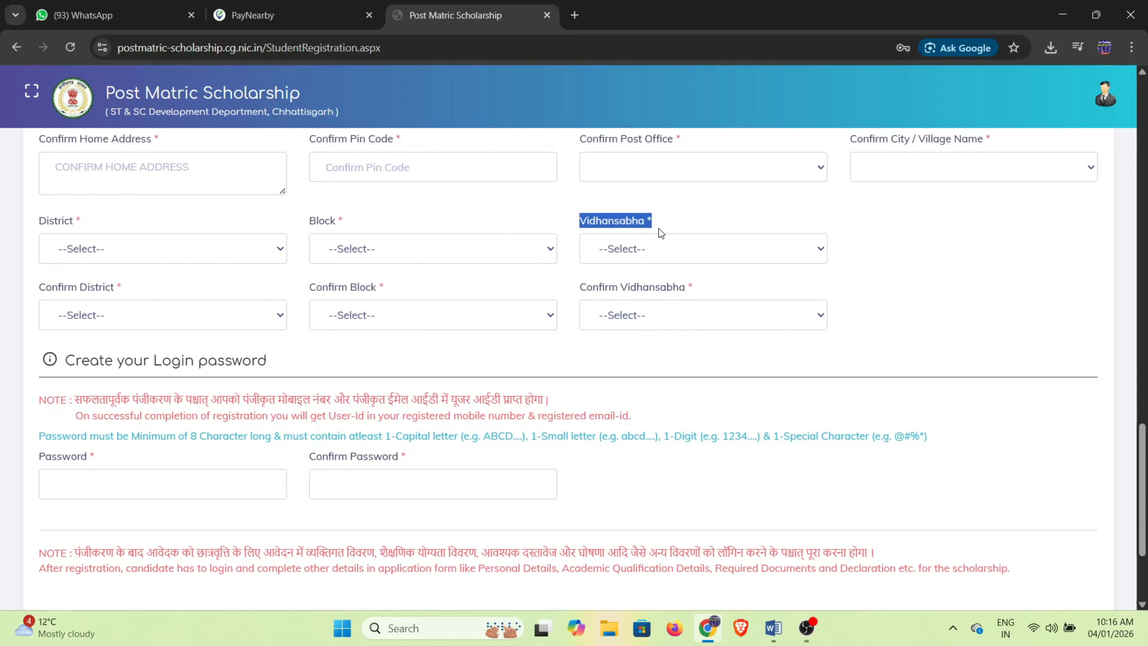
drag(30, 287, 117, 289)
drag(305, 290, 387, 290)
drag(580, 286, 617, 327)
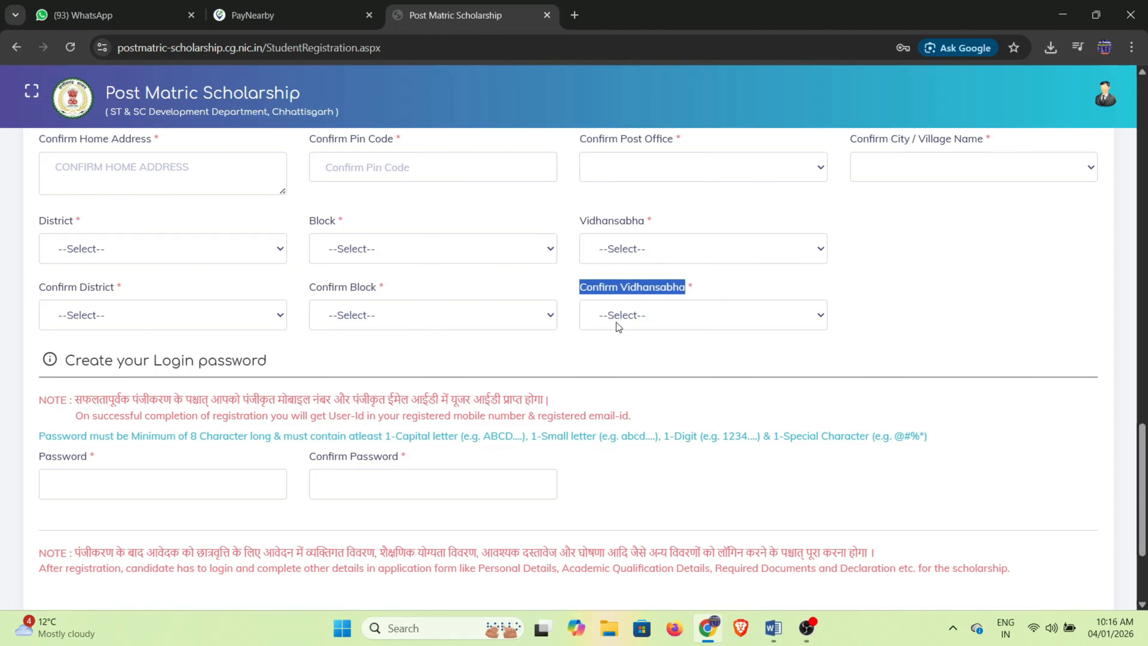
Read the User-Id note, fill the password fields and save the registration.
scroll(566, 356, down, 1)
drag(62, 333, 569, 335)
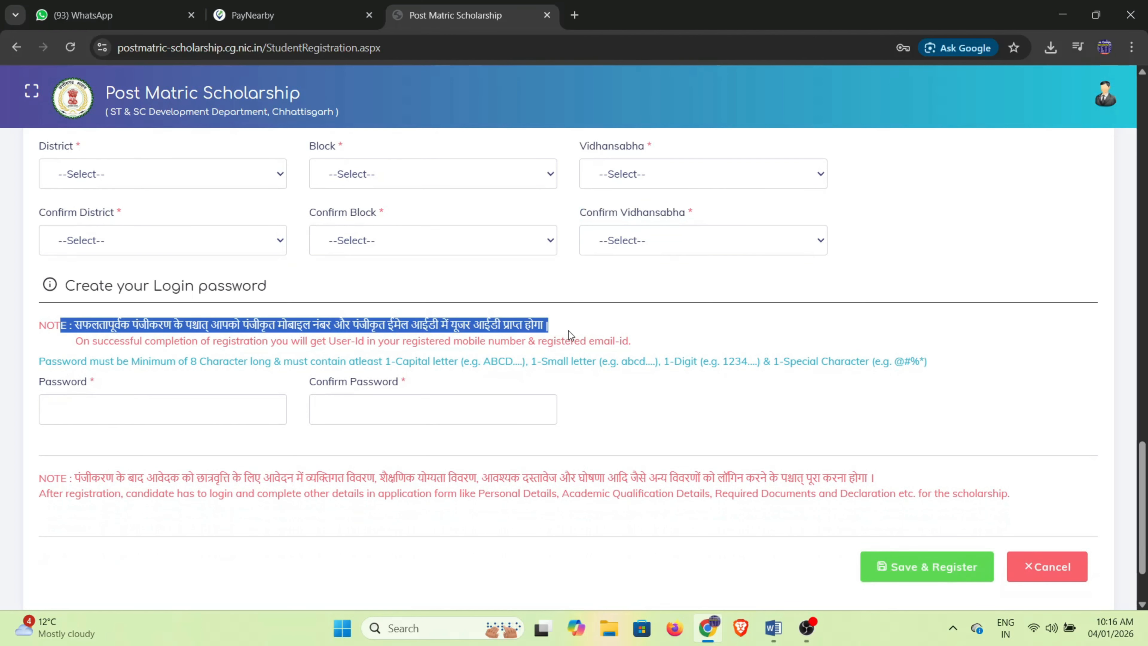
click(124, 405)
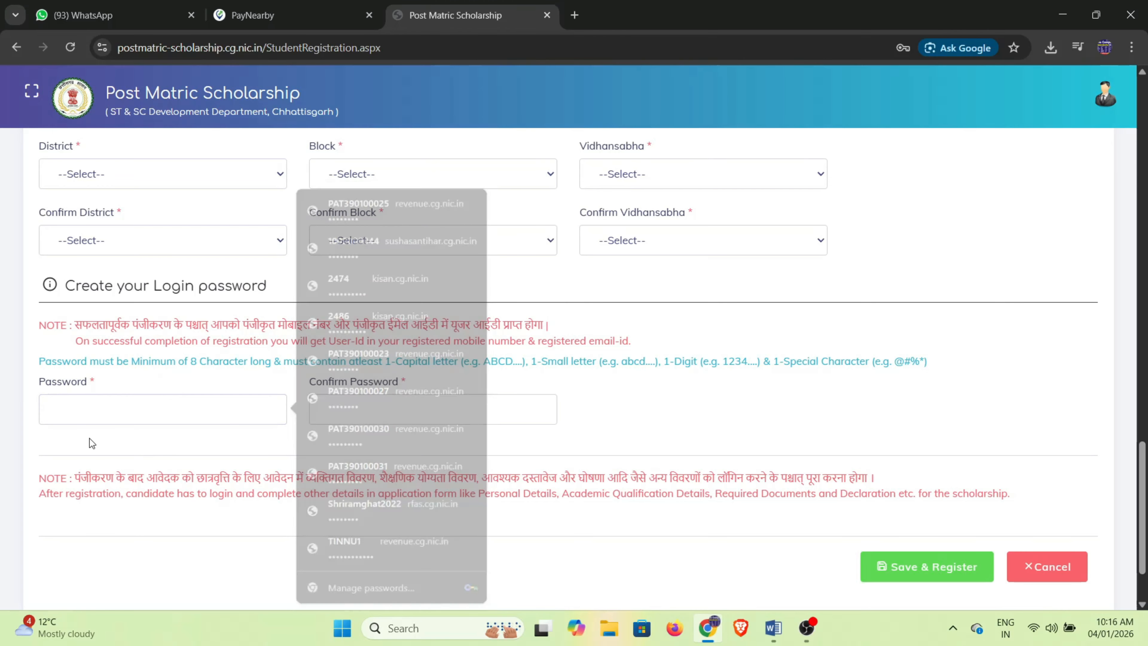
scroll(117, 445, down, 1)
drag(302, 312, 415, 313)
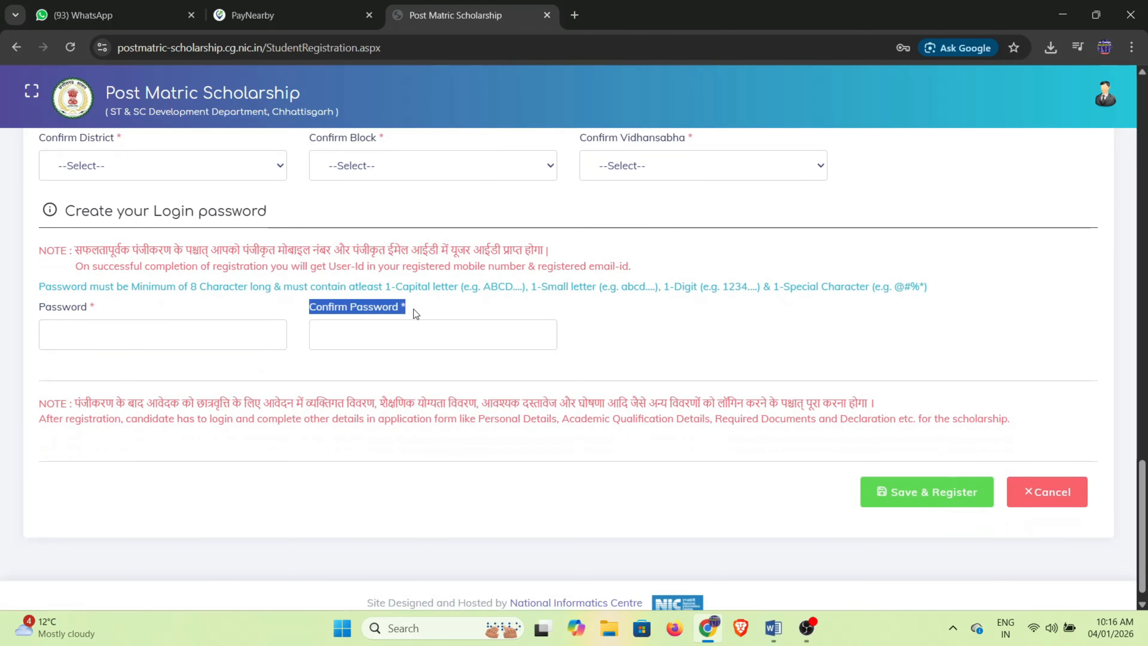
click(371, 360)
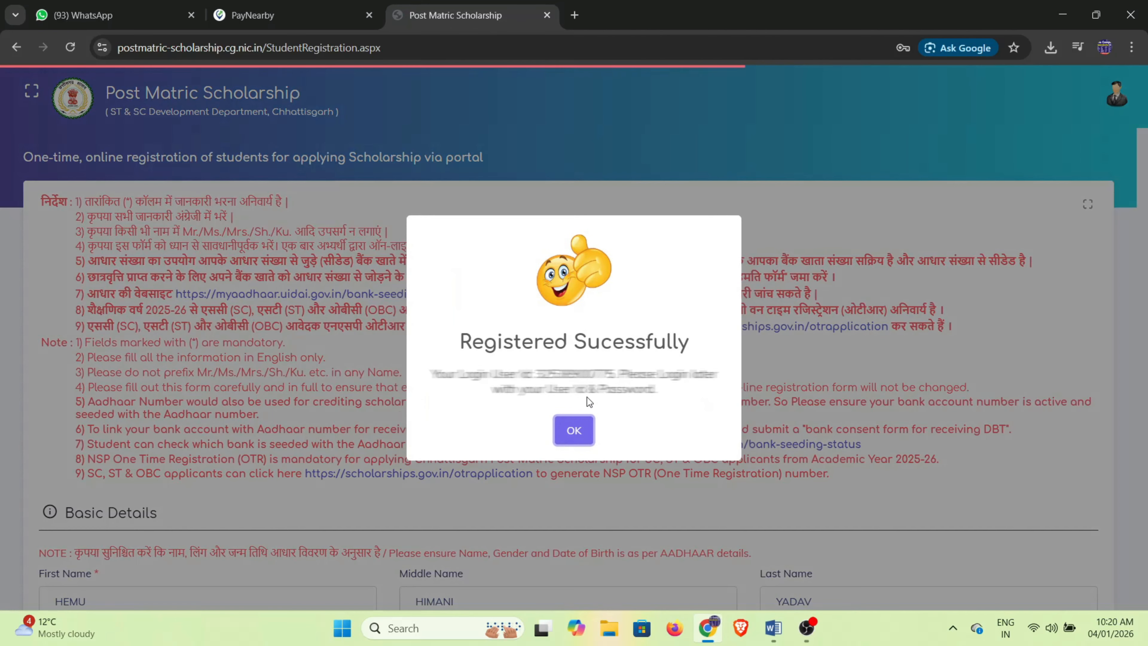
Dismiss the registration confirmation and open the Login page from the account menu.
click(837, 388)
click(1097, 95)
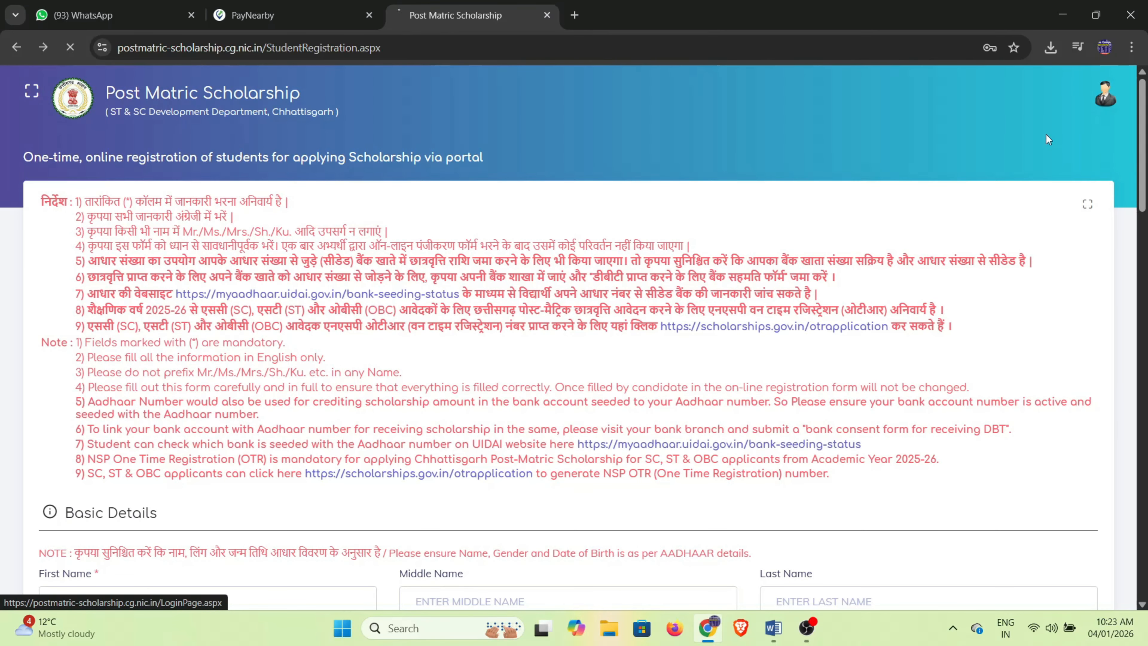
click(1036, 136)
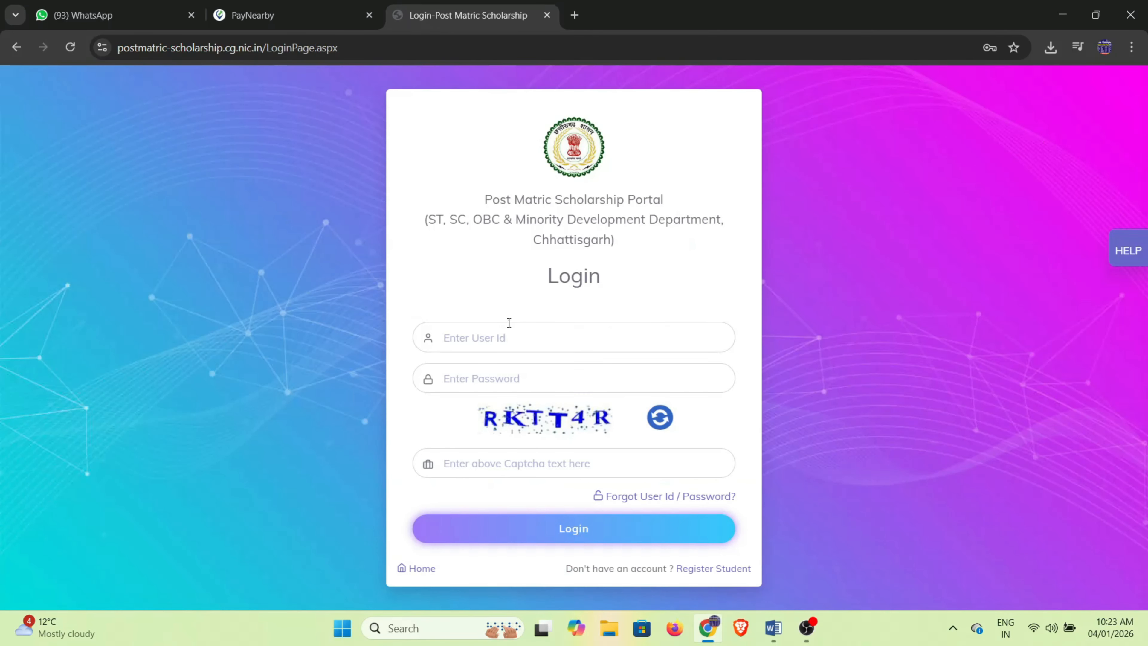
Log in with the student's User Id, account password and the captcha.
click(500, 337)
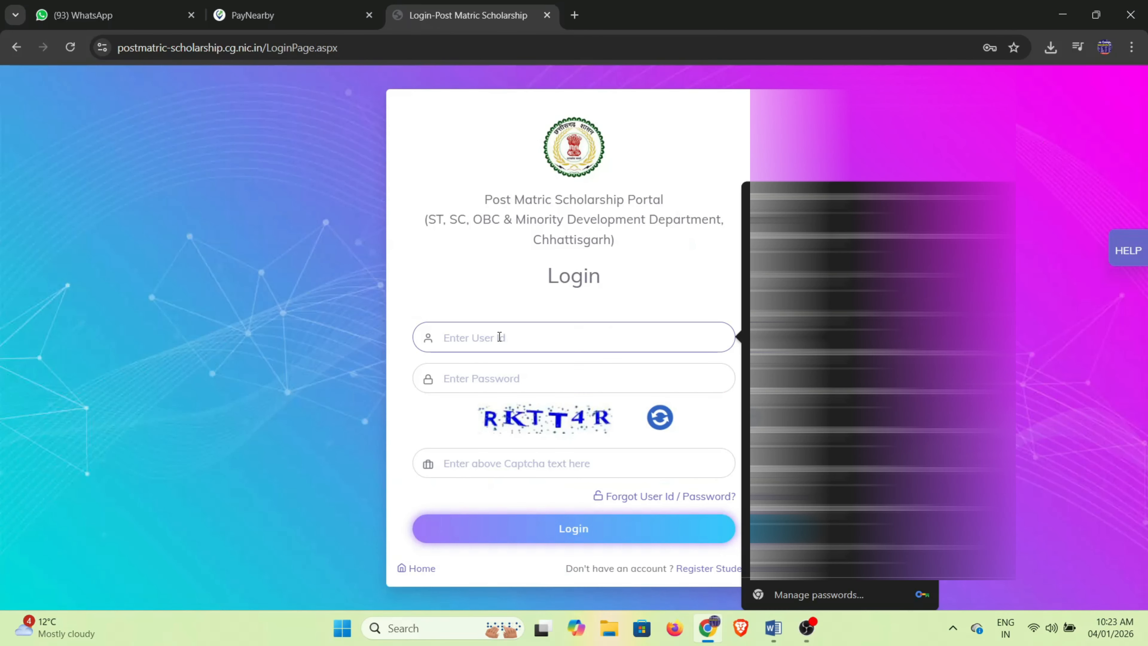
text(s)
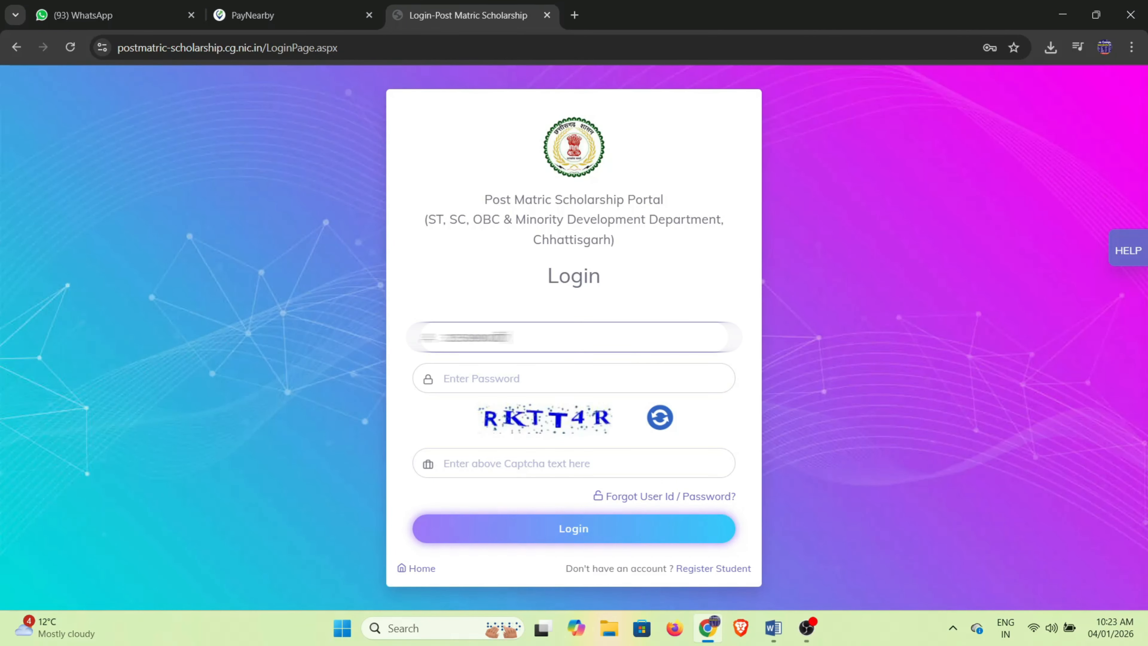
click(511, 375)
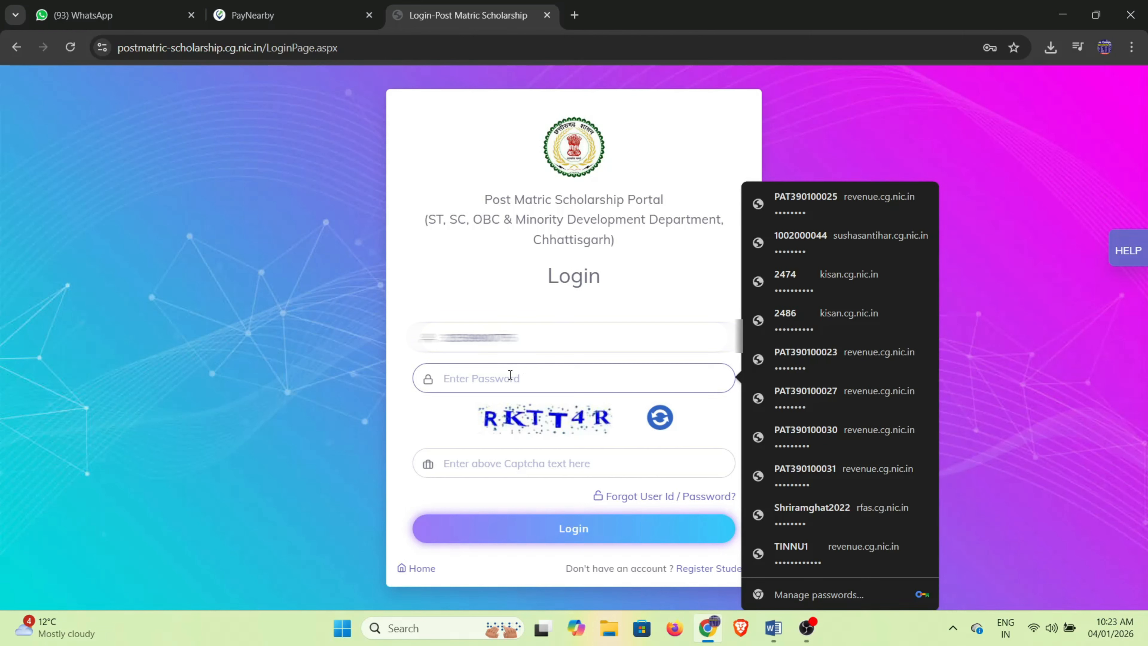
text(•)
key(Caps_Lock)
text(•••)
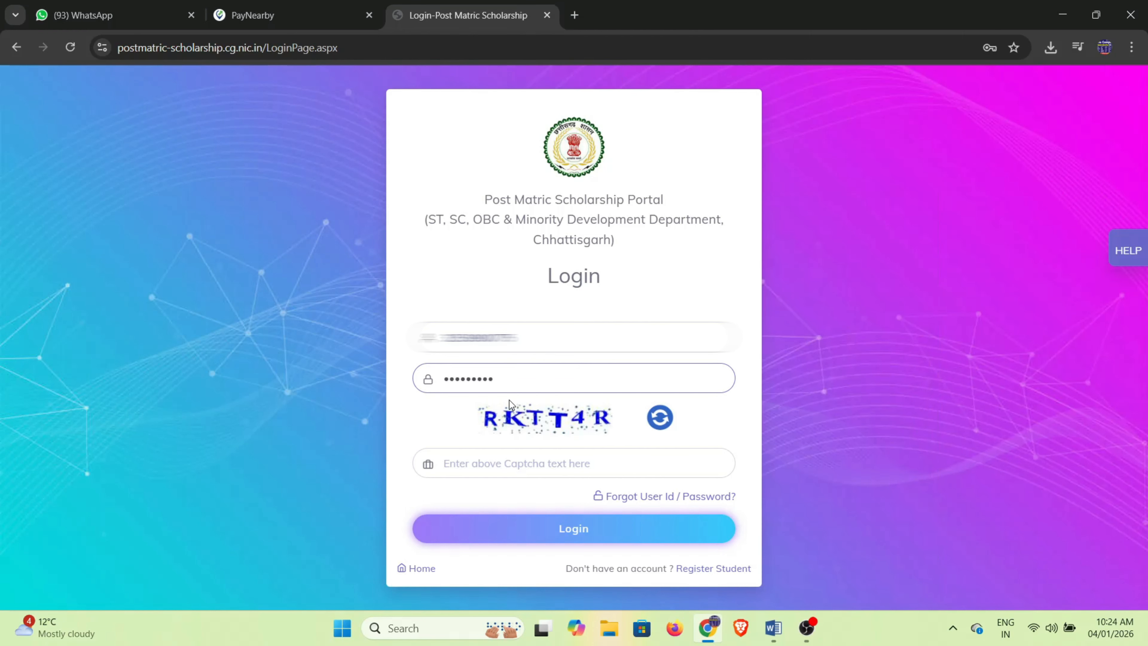
click(492, 467)
key(Caps_Lock)
text(RKT)
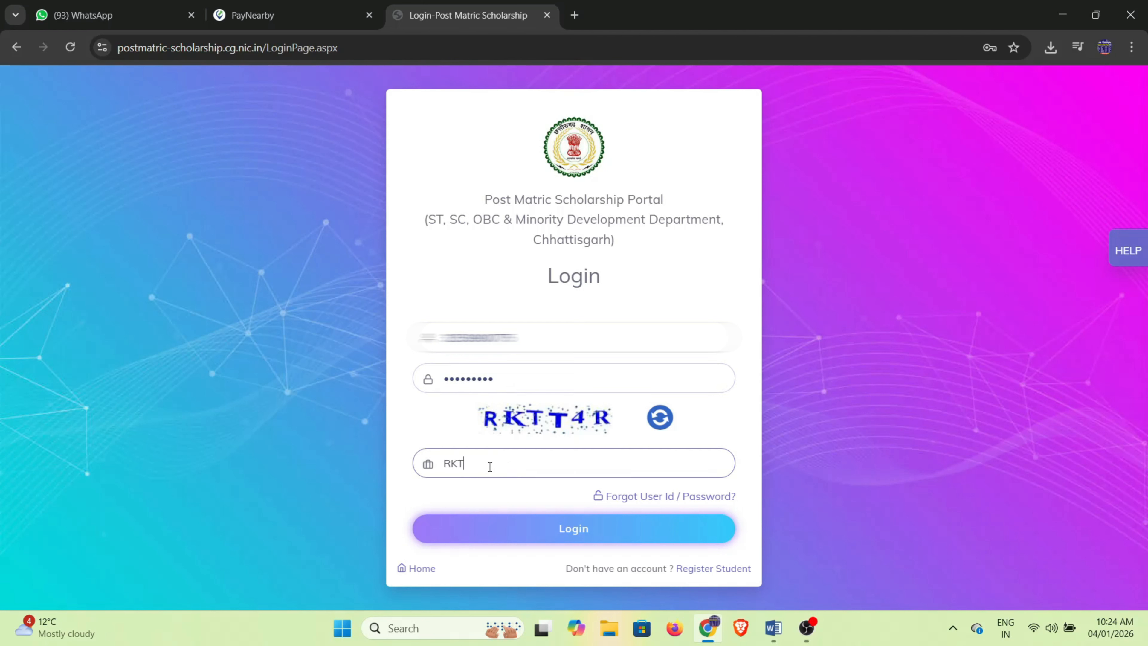
click(583, 531)
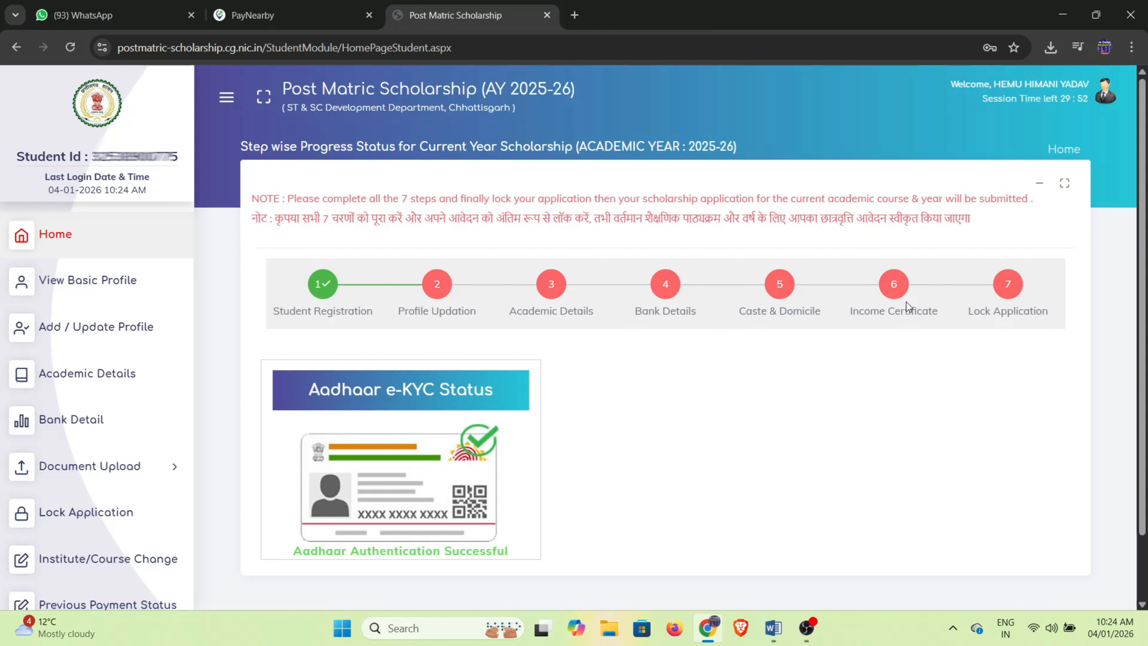
Open step 2 Profile Updation and switch the keyboard input to Hindi.
click(436, 285)
scroll(432, 417, down, 3)
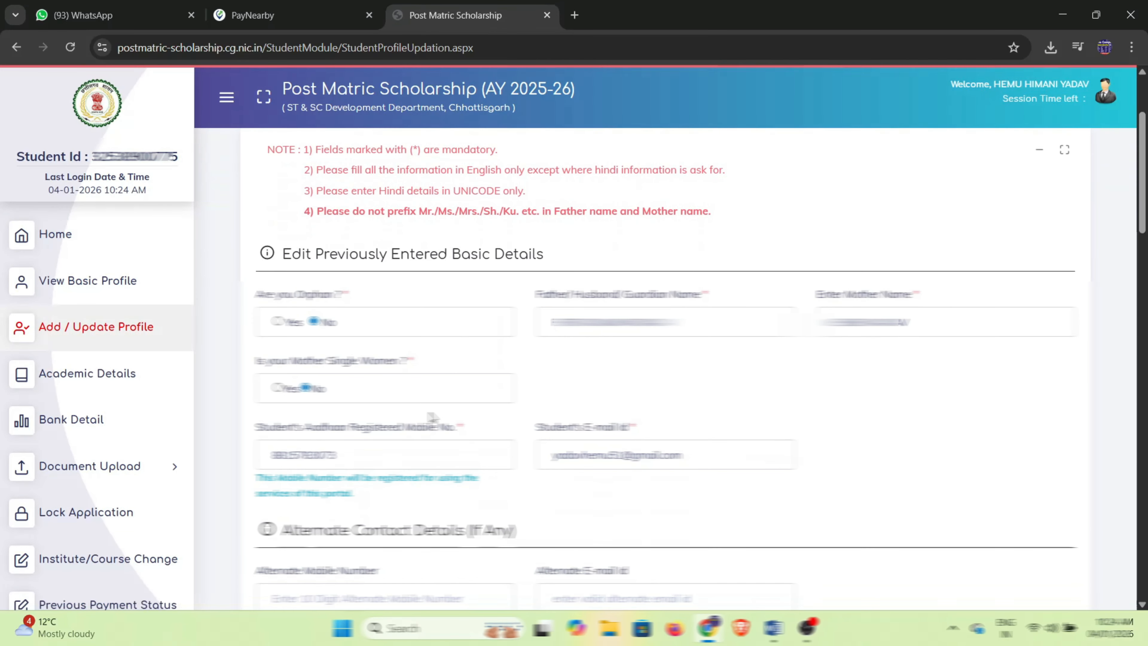
scroll(481, 394, down, 2)
scroll(481, 394, down, 5)
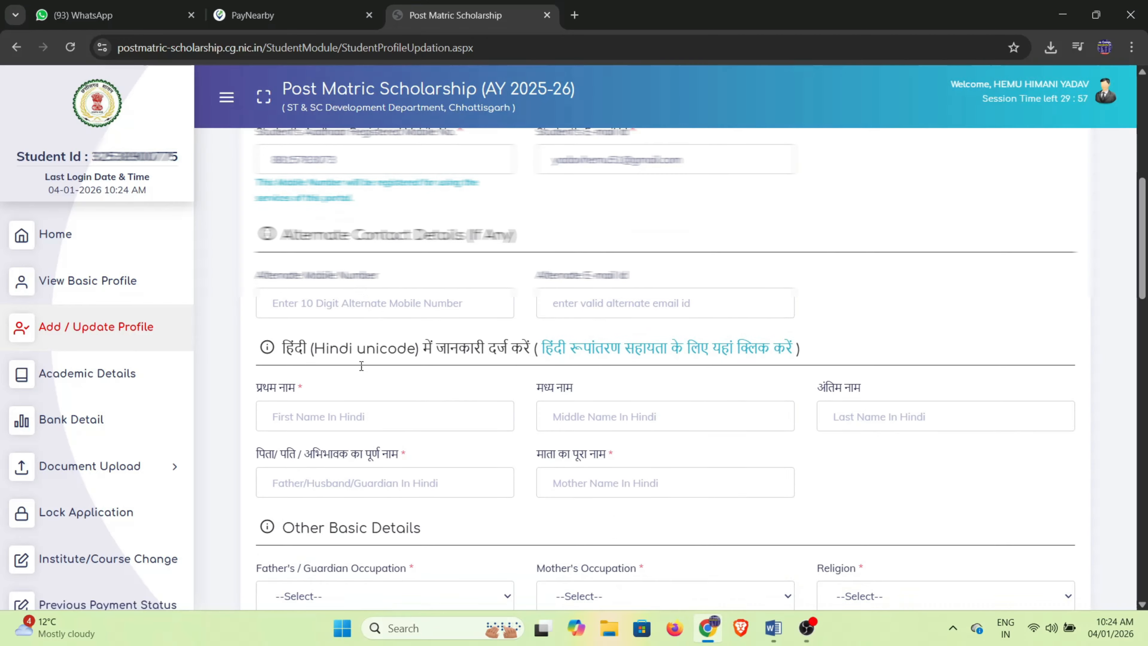
scroll(361, 366, down, 2)
scroll(320, 342, down, 2)
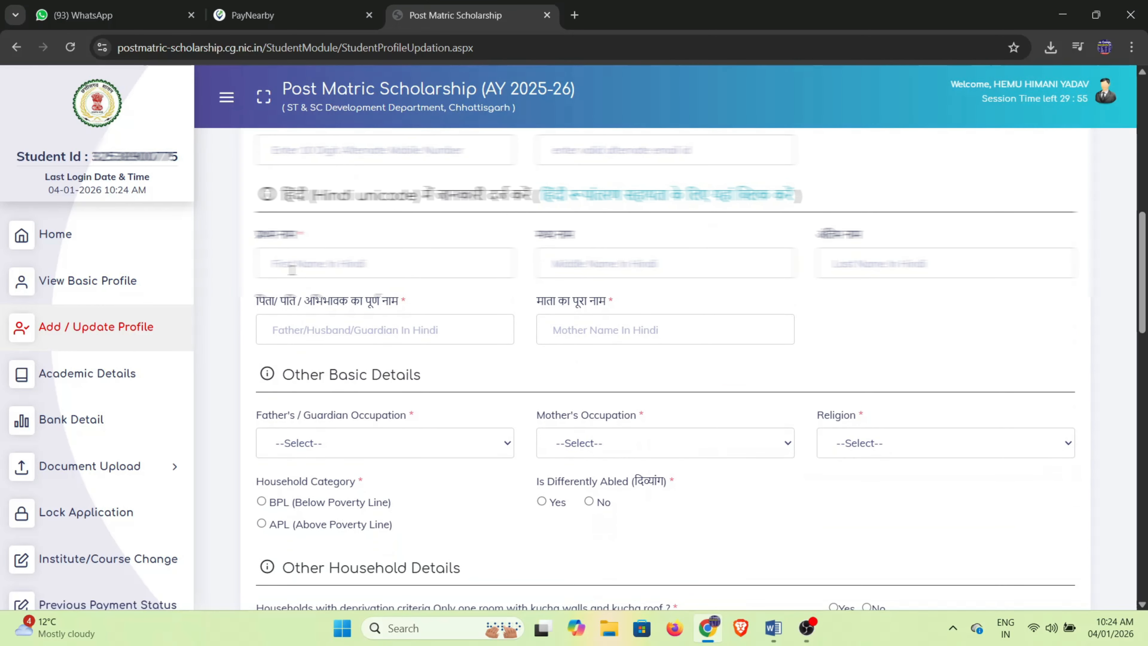
click(290, 264)
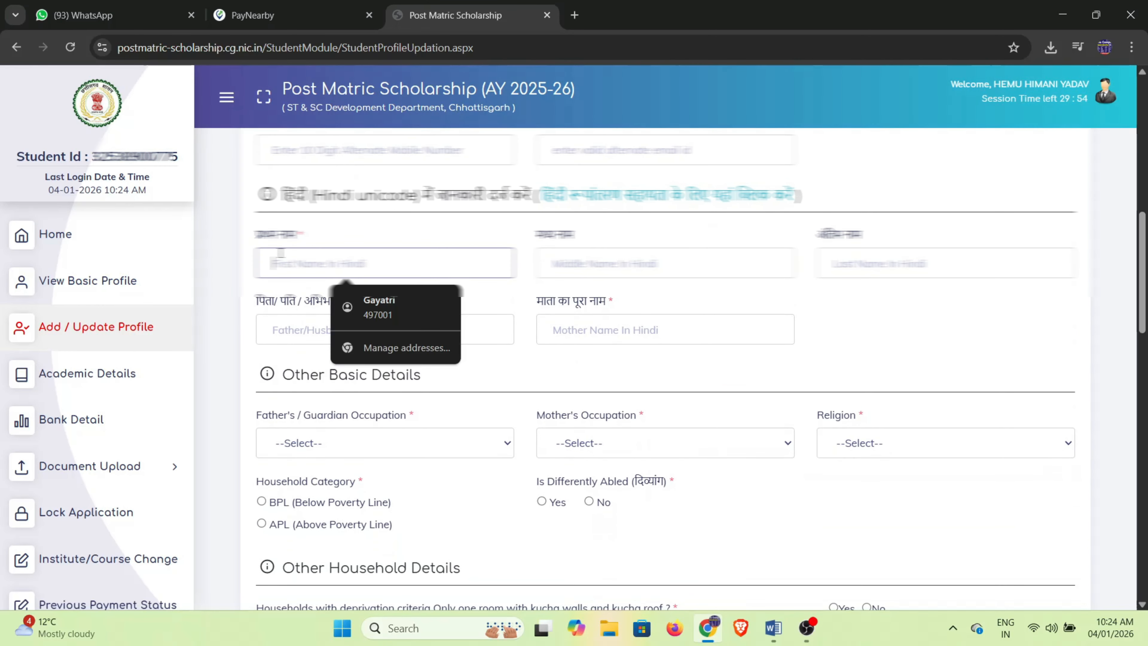
click(1009, 630)
click(942, 411)
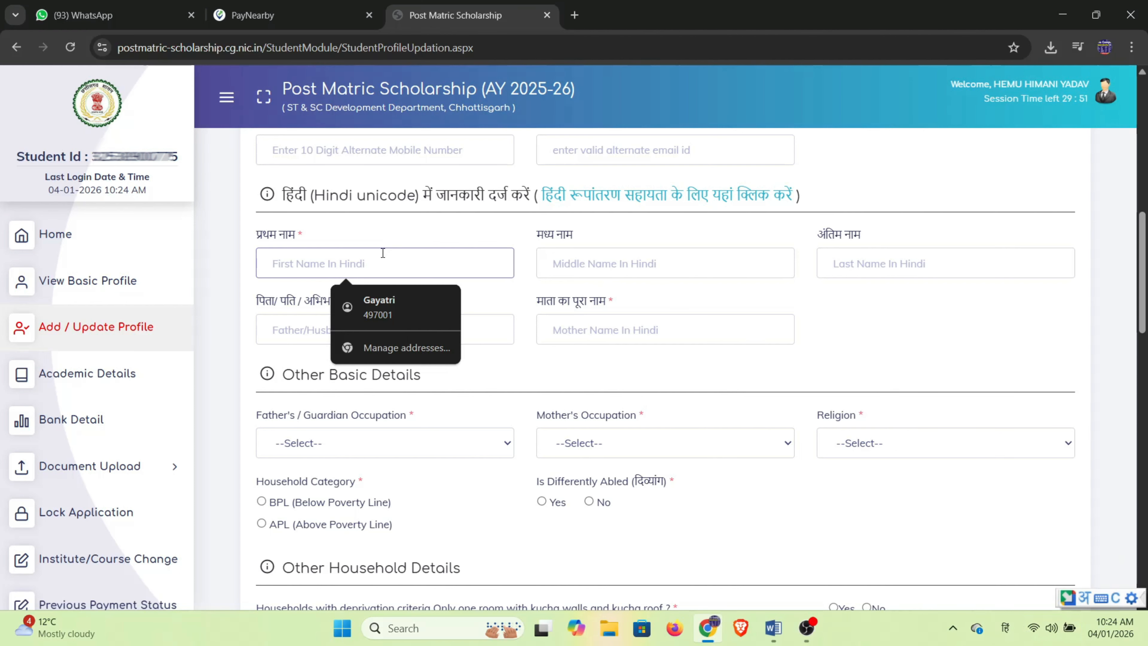
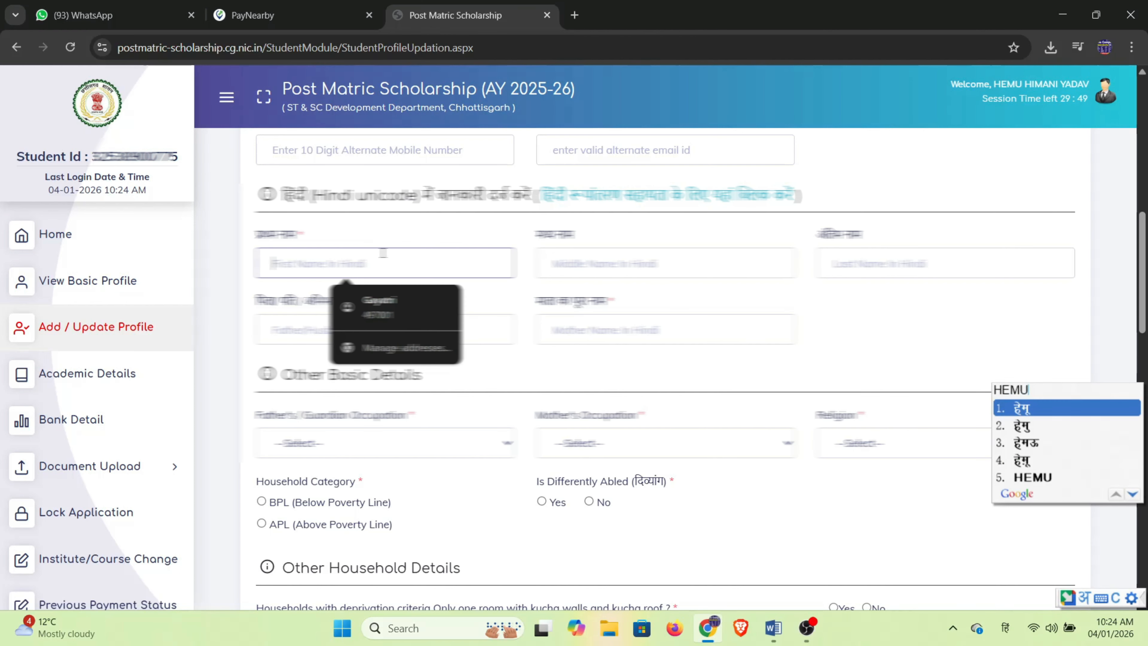
Enter the student's first, middle and last name in Hindi.
key(space)
key(Tab)
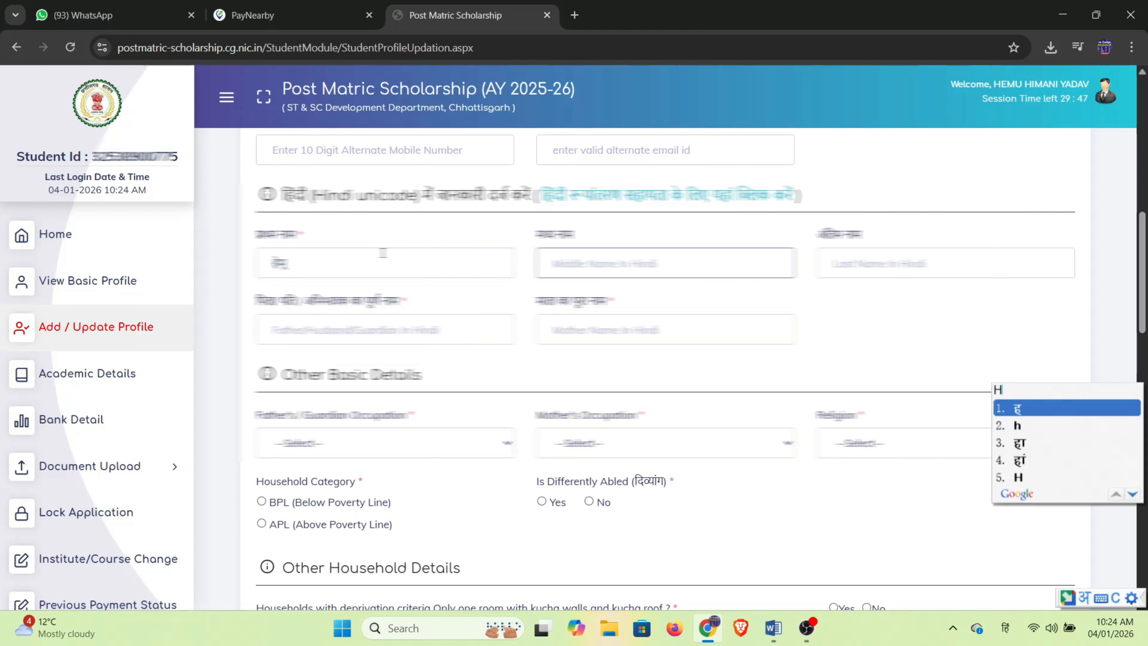
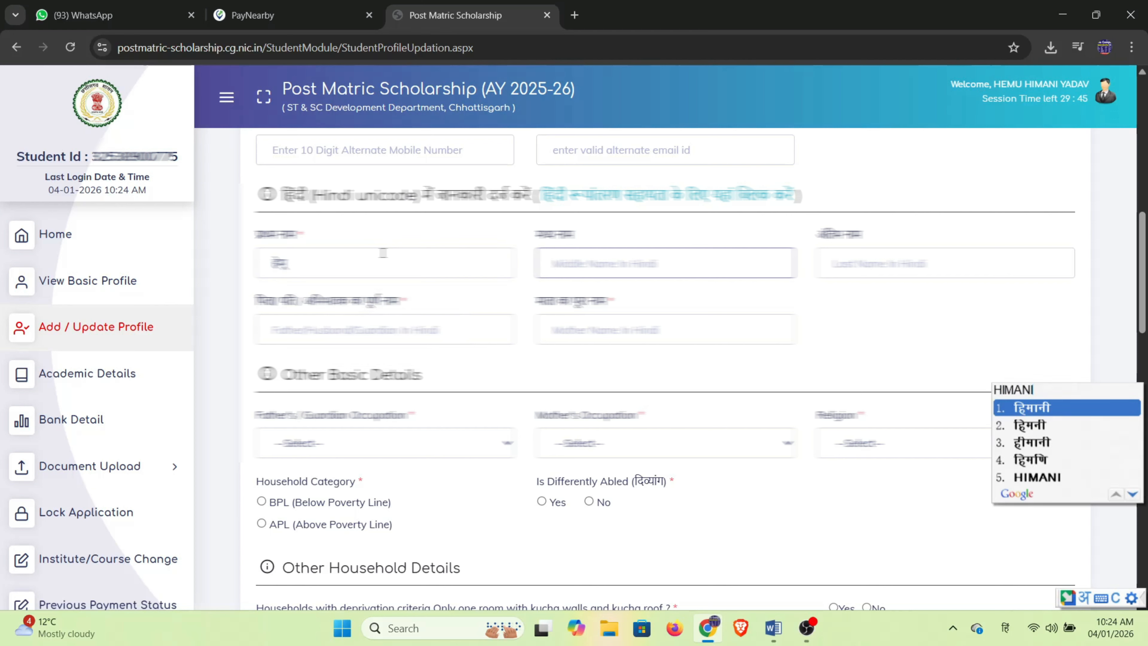
key(space)
key(Tab)
key(space)
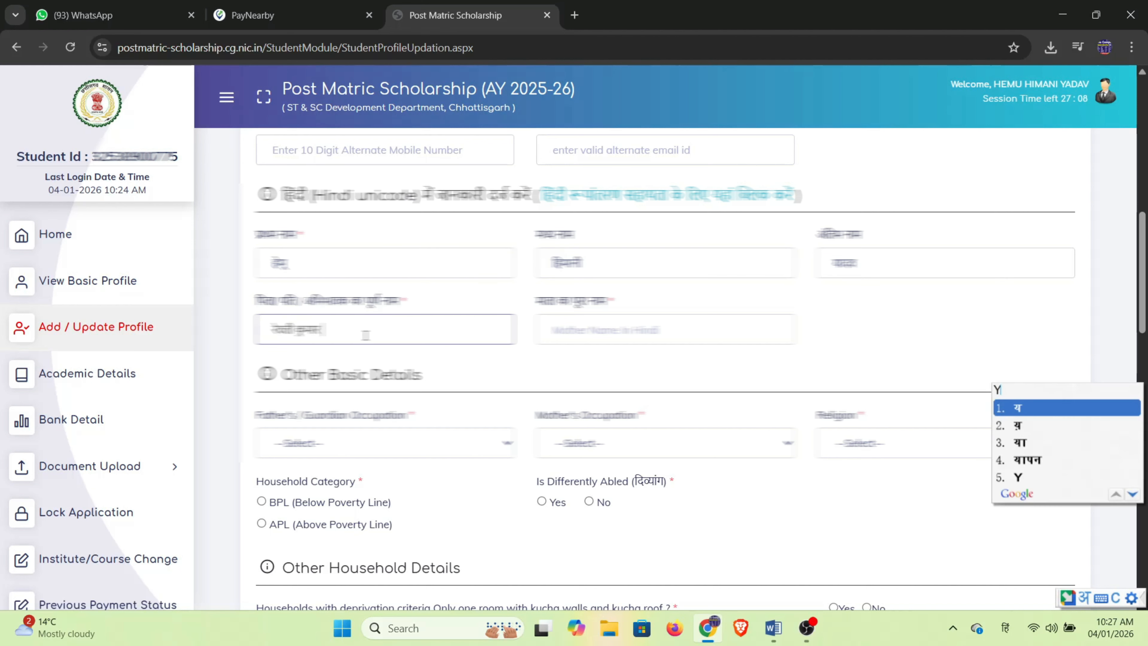
Complete the father's name and enter the mother's full name in Hindi.
text(ADAV)
key(space)
key(Tab)
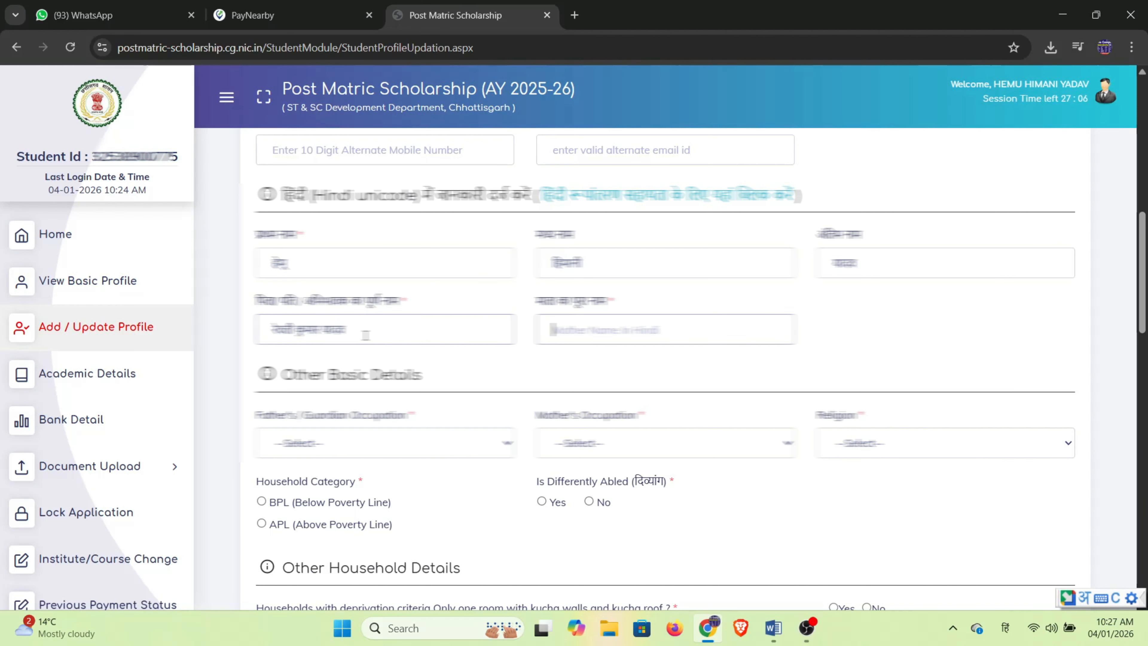
key(space)
key(space)
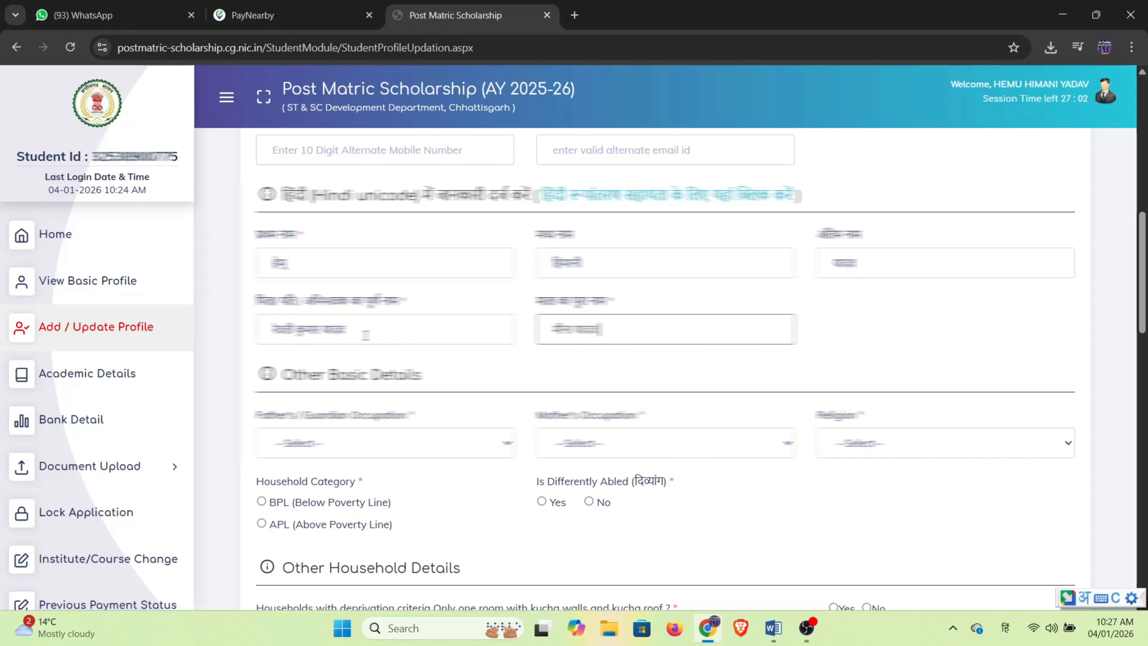
scroll(365, 334, down, 3)
Set father's occupation to Farmer, mother's occupation to Other, and religion to Hindu.
click(361, 298)
click(334, 376)
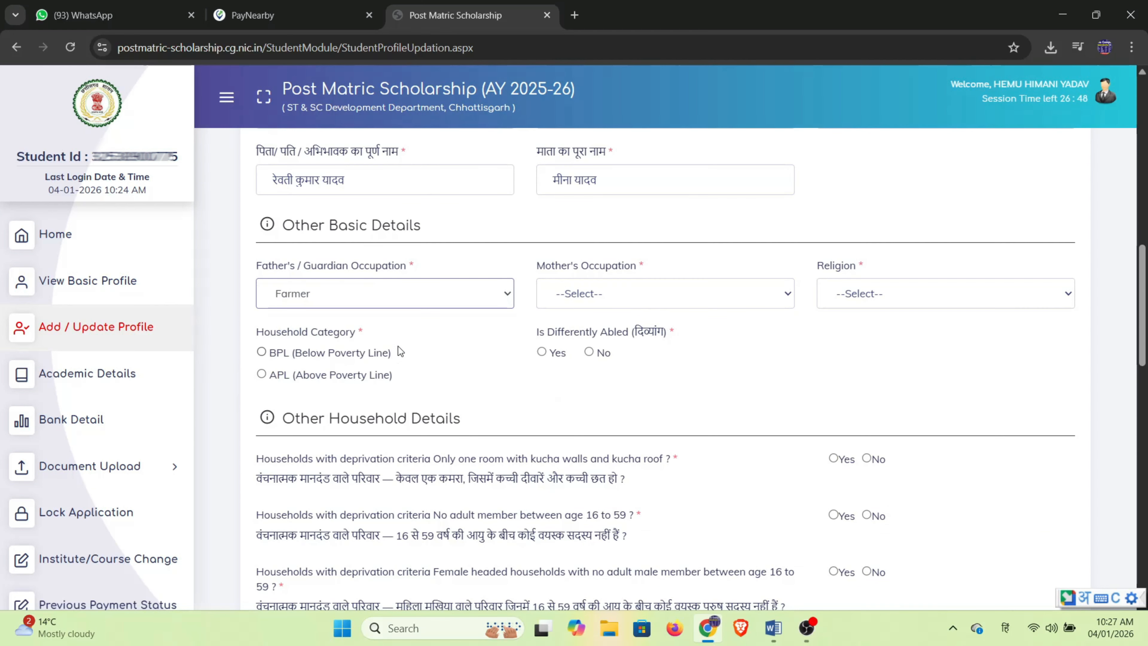
click(599, 295)
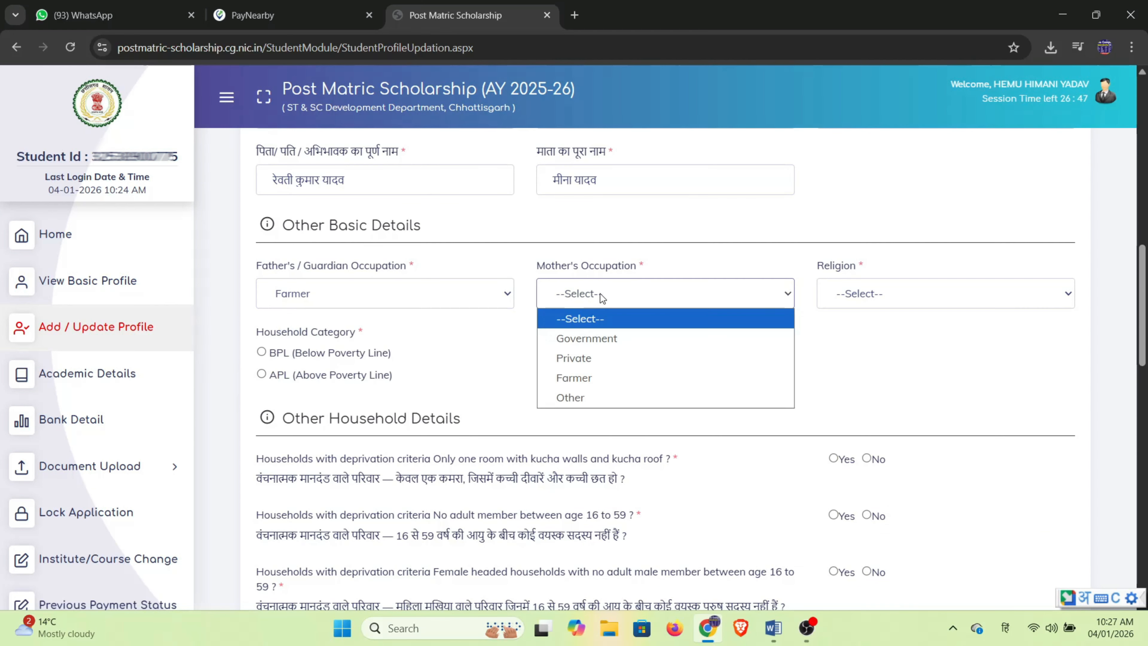
click(593, 398)
click(876, 293)
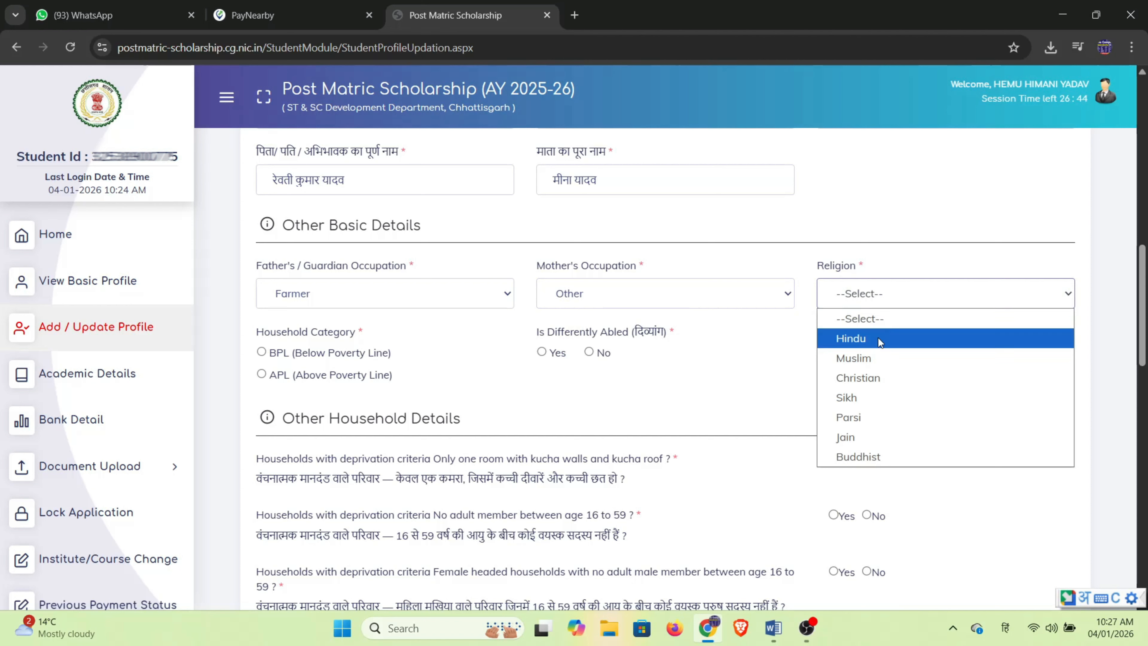
click(879, 345)
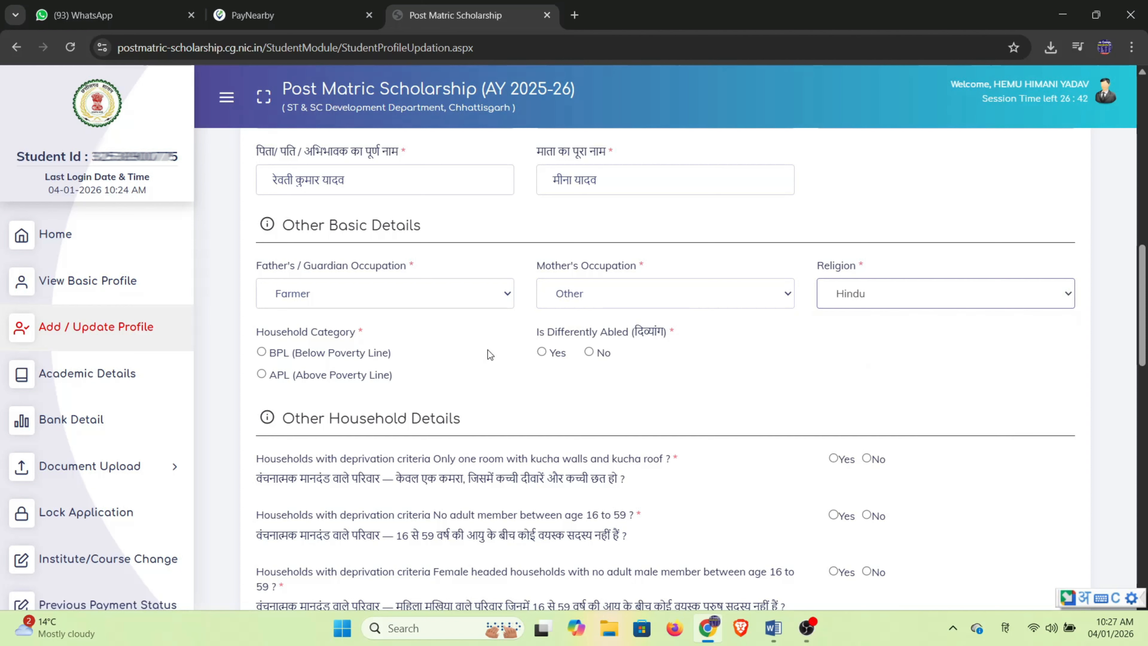
Mark the household as BPL and place the cursor in the empty BPL Number box.
click(262, 352)
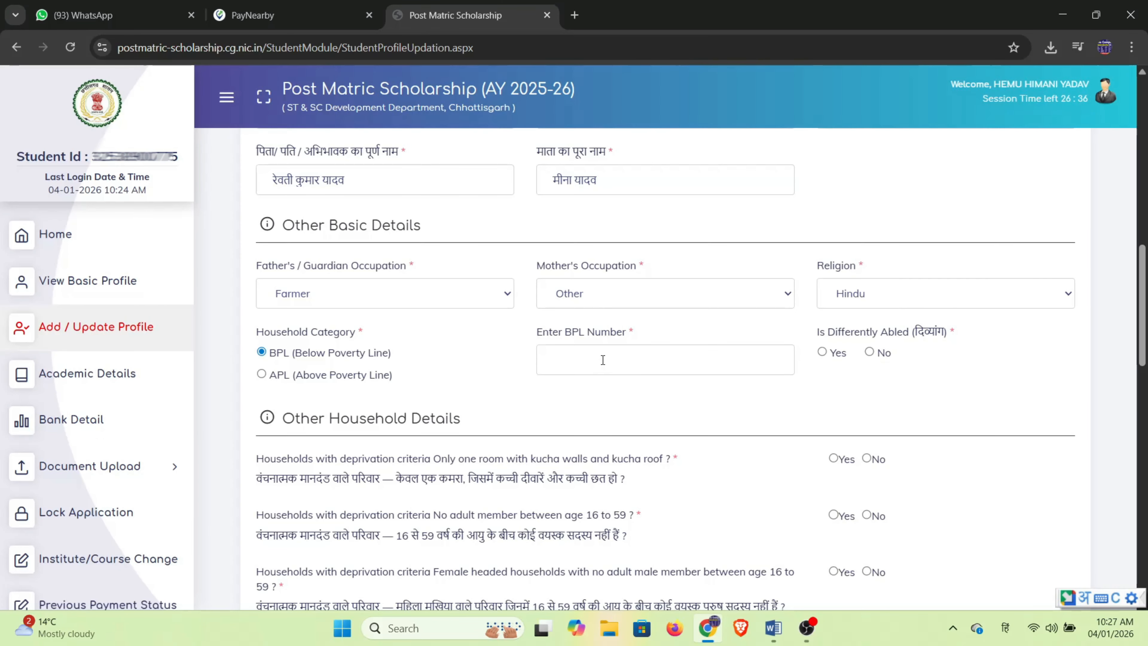
click(603, 360)
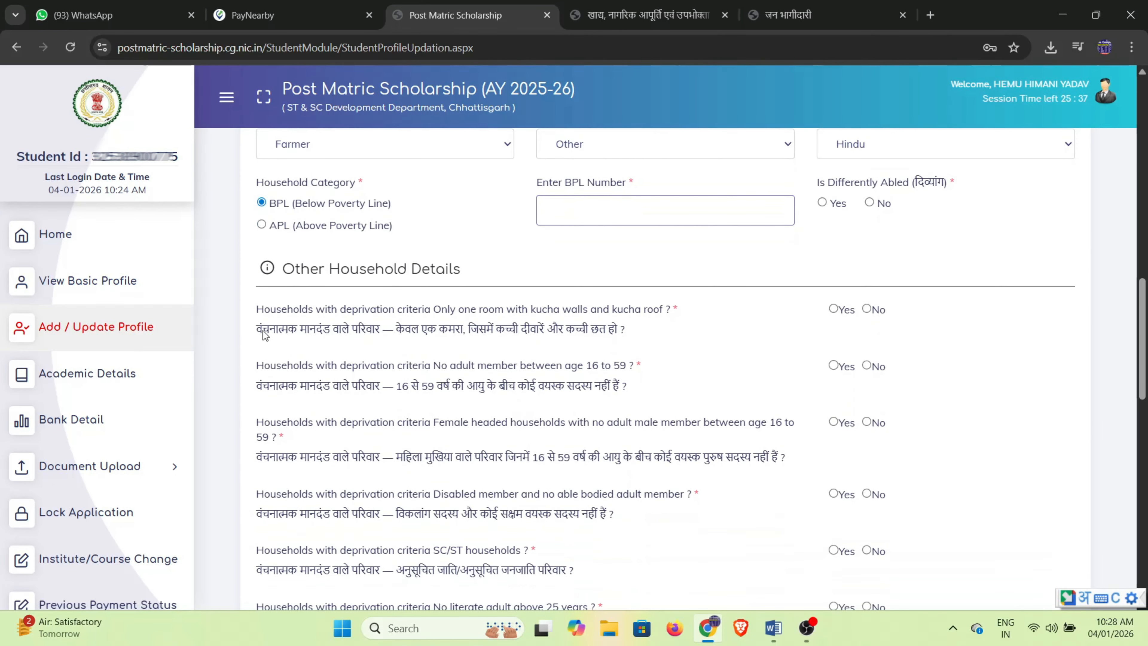
drag(262, 330, 619, 343)
click(624, 343)
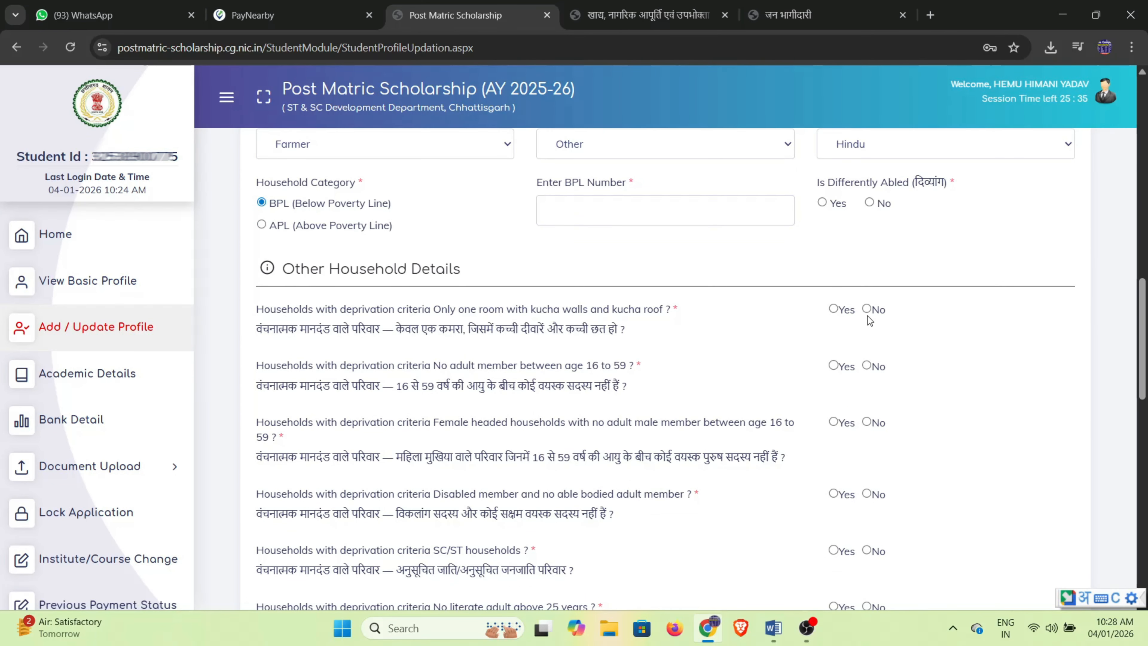
drag(253, 390, 566, 398)
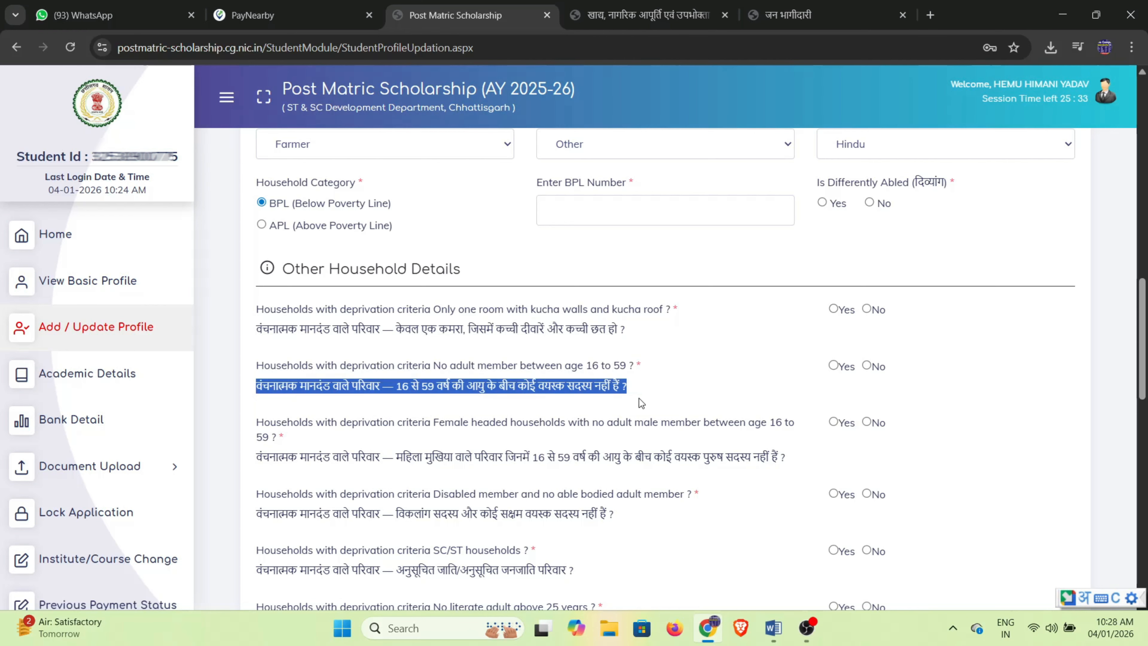
scroll(664, 409, down, 2)
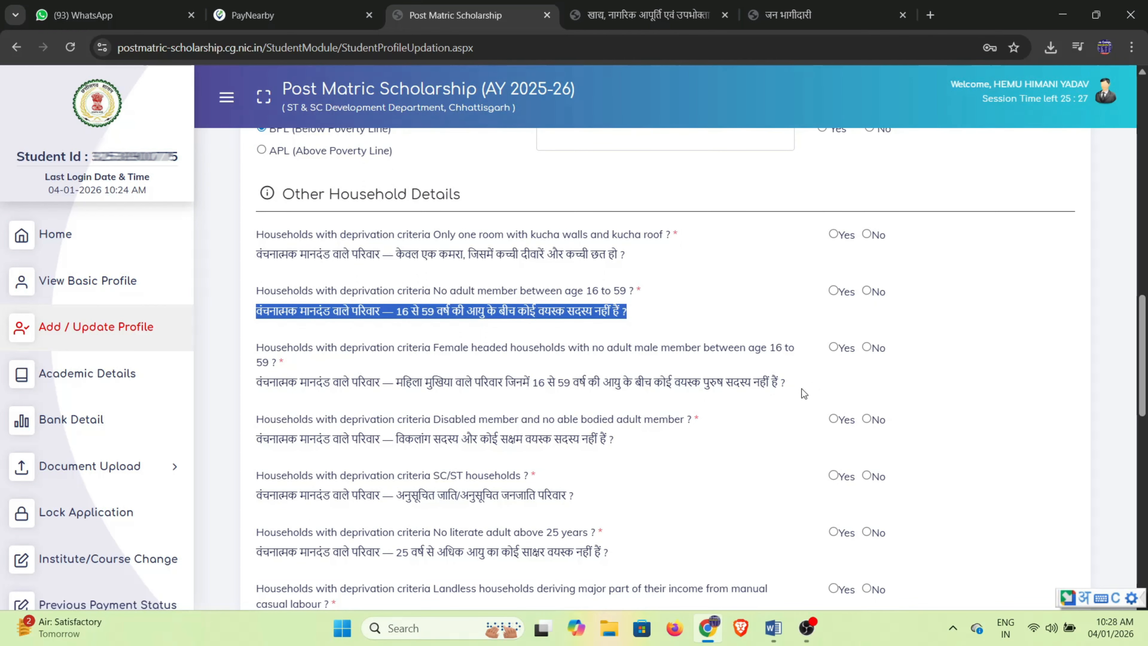
scroll(881, 353, down, 2)
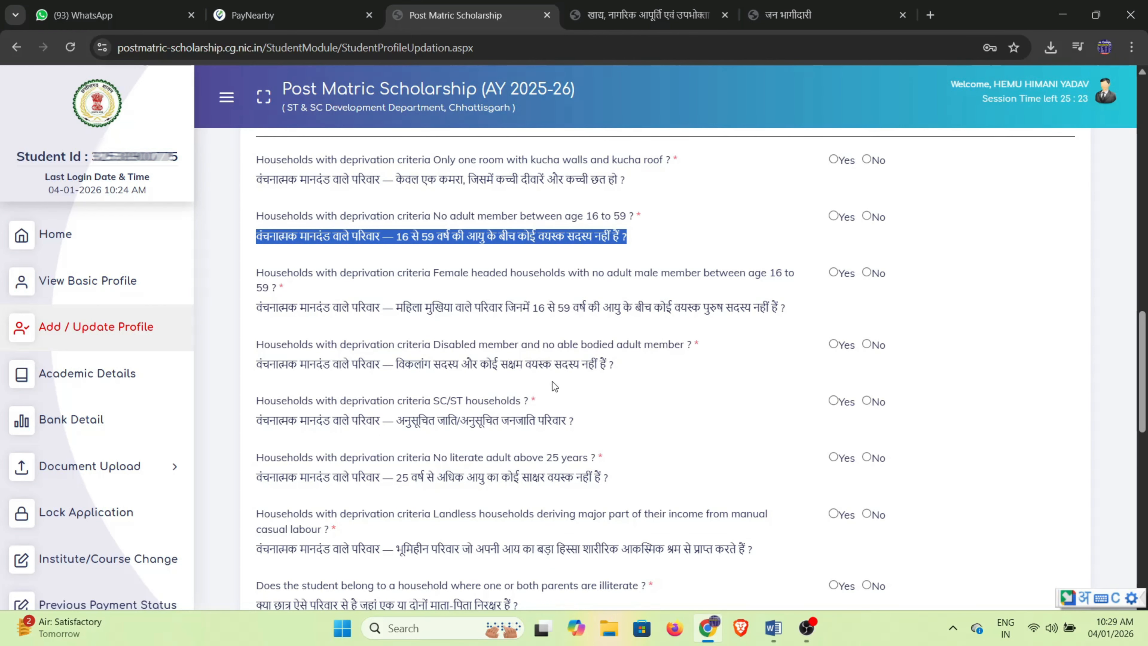
scroll(882, 370, down, 4)
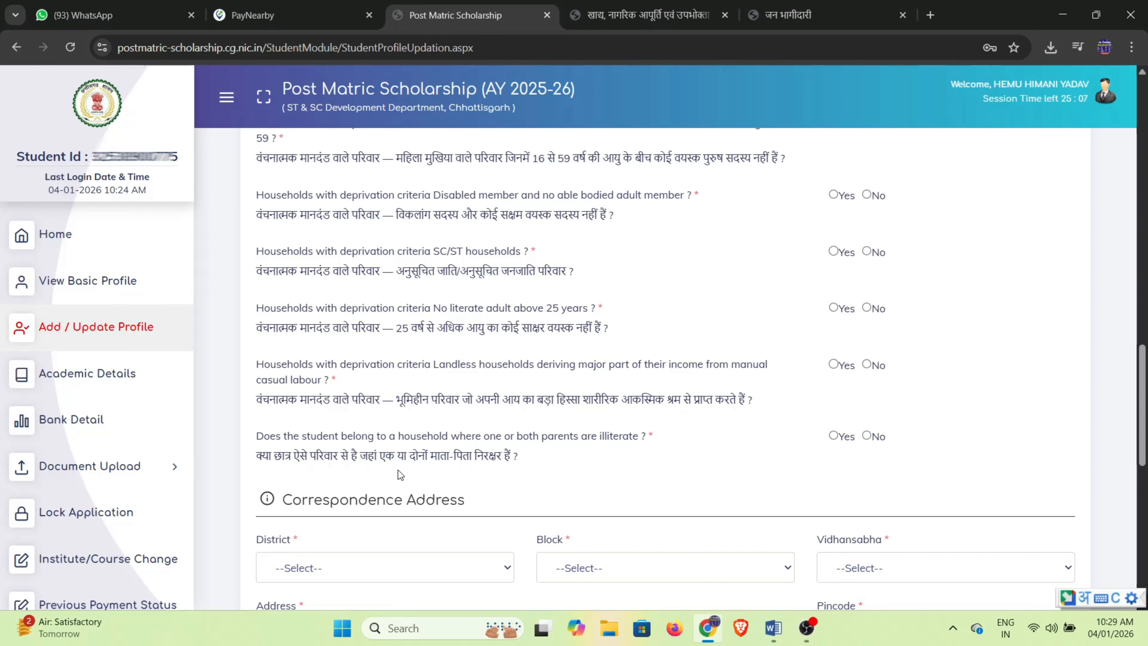
scroll(813, 452, down, 1)
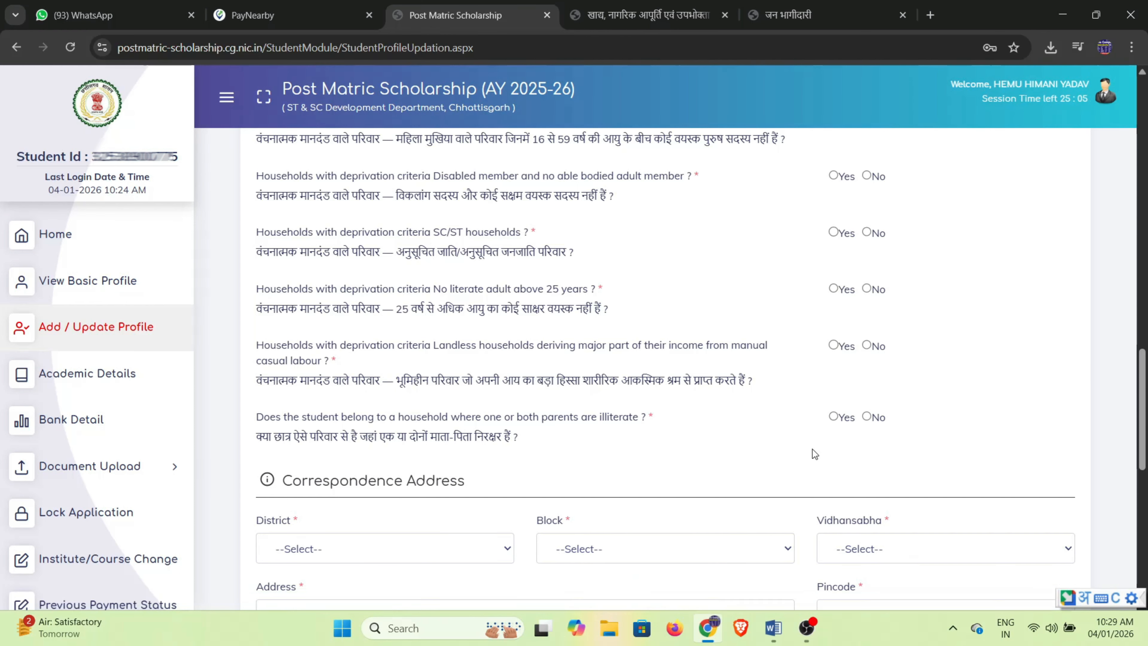
scroll(497, 445, down, 5)
Fill the correspondence address and review the photo upload's JPG size limit.
drag(248, 240, 410, 252)
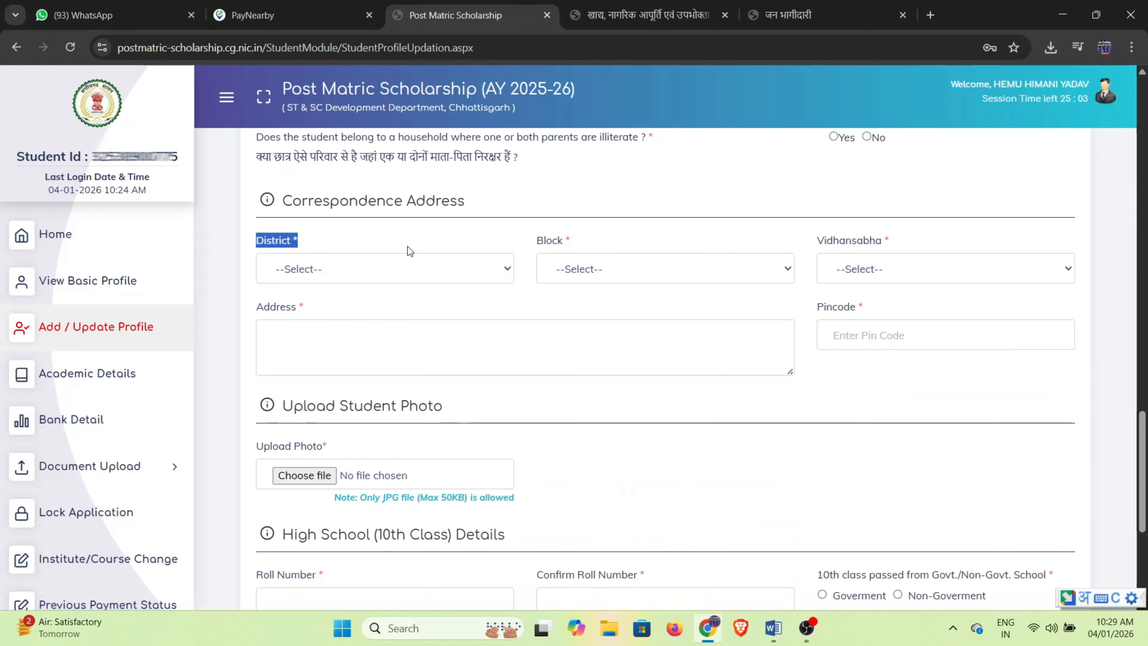
drag(537, 241, 711, 246)
drag(813, 241, 908, 245)
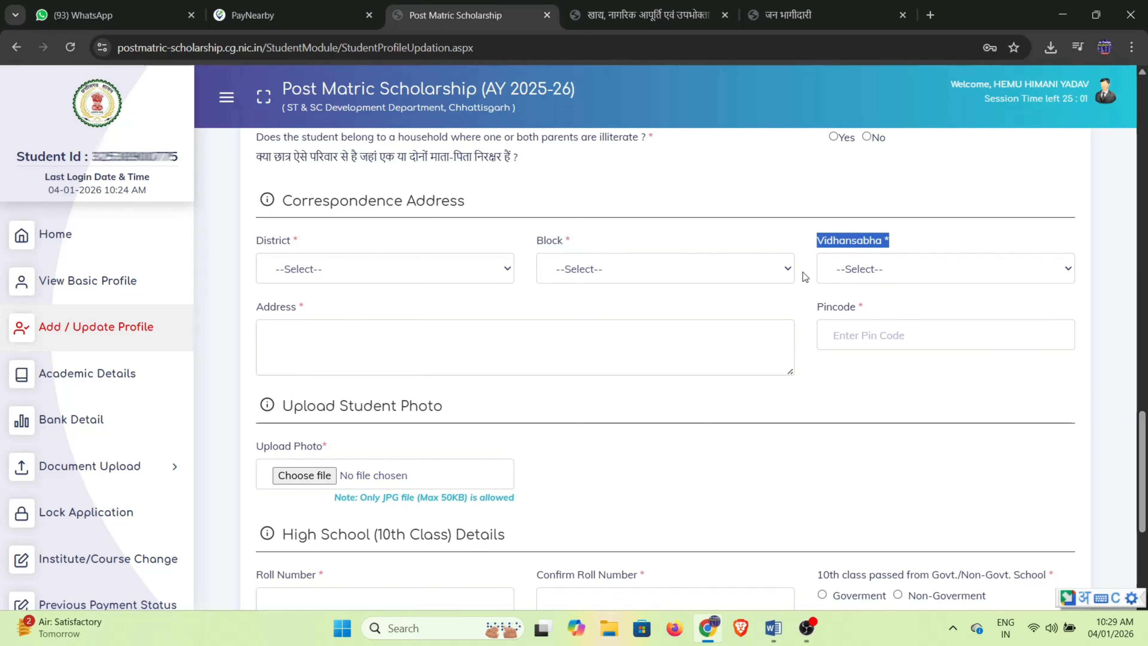
click(286, 344)
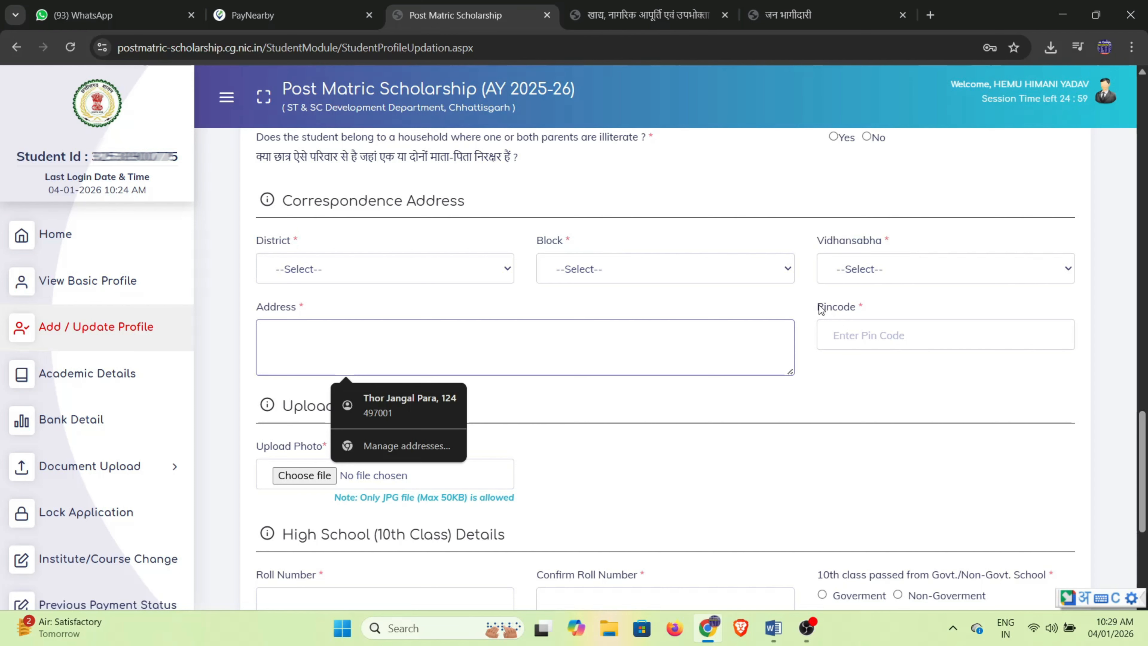
drag(821, 309, 865, 305)
click(821, 417)
scroll(619, 474, down, 3)
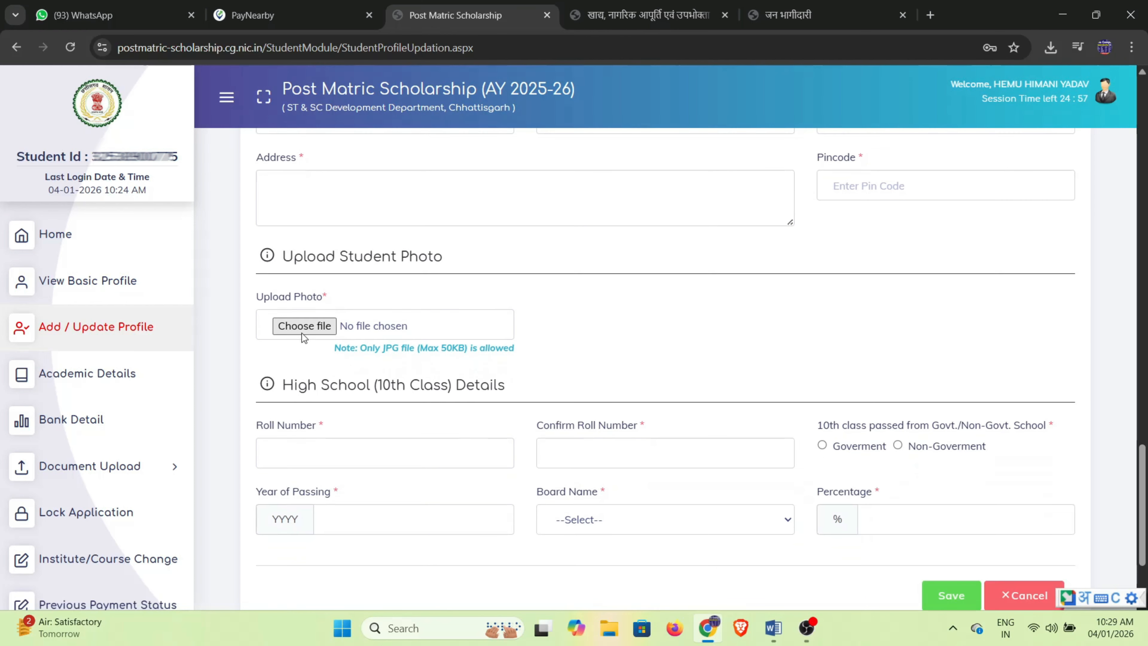
drag(257, 297, 311, 299)
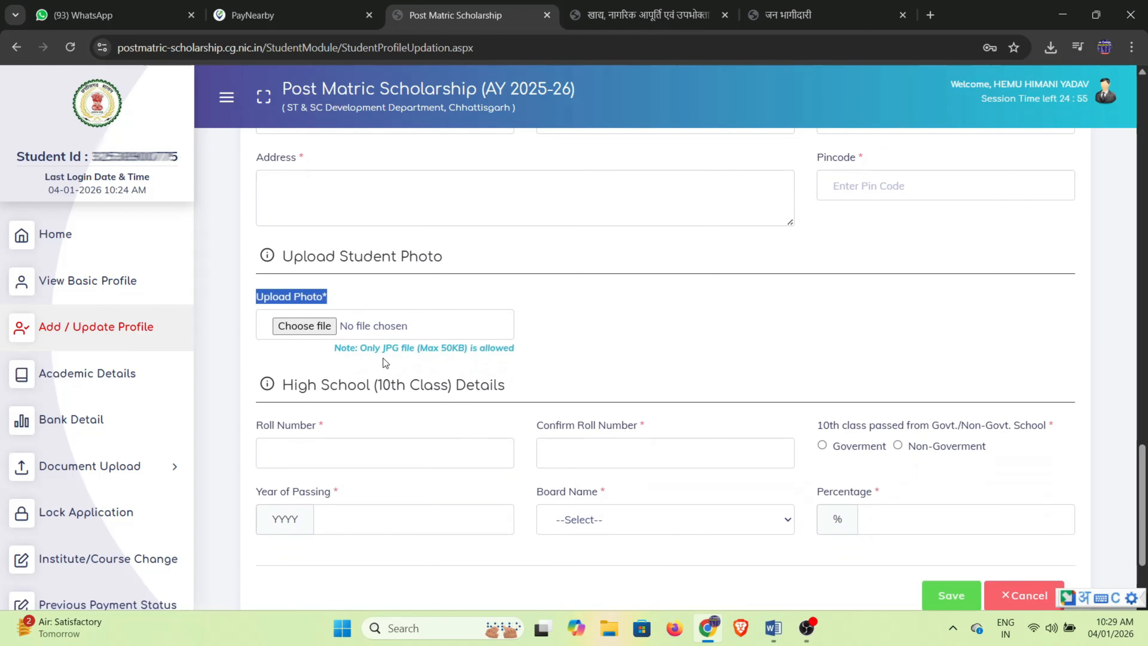
drag(334, 357, 506, 358)
click(589, 346)
Enter the 10th-class details (2021, CGBSE, 90.0) and save the profile.
scroll(576, 357, down, 2)
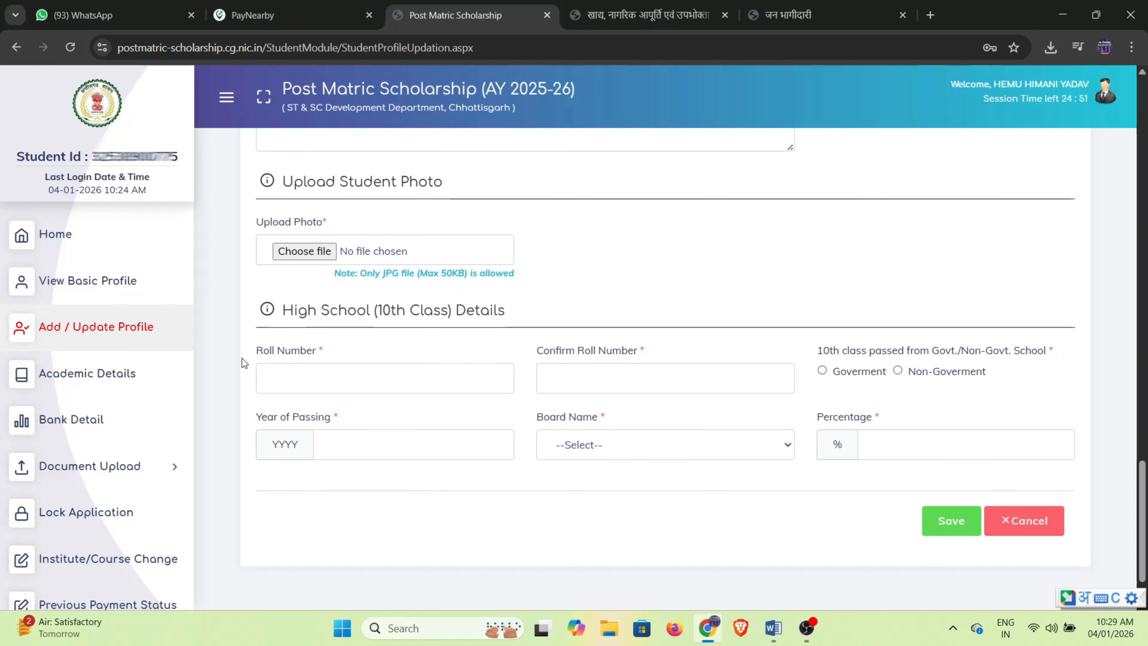
drag(279, 321, 508, 321)
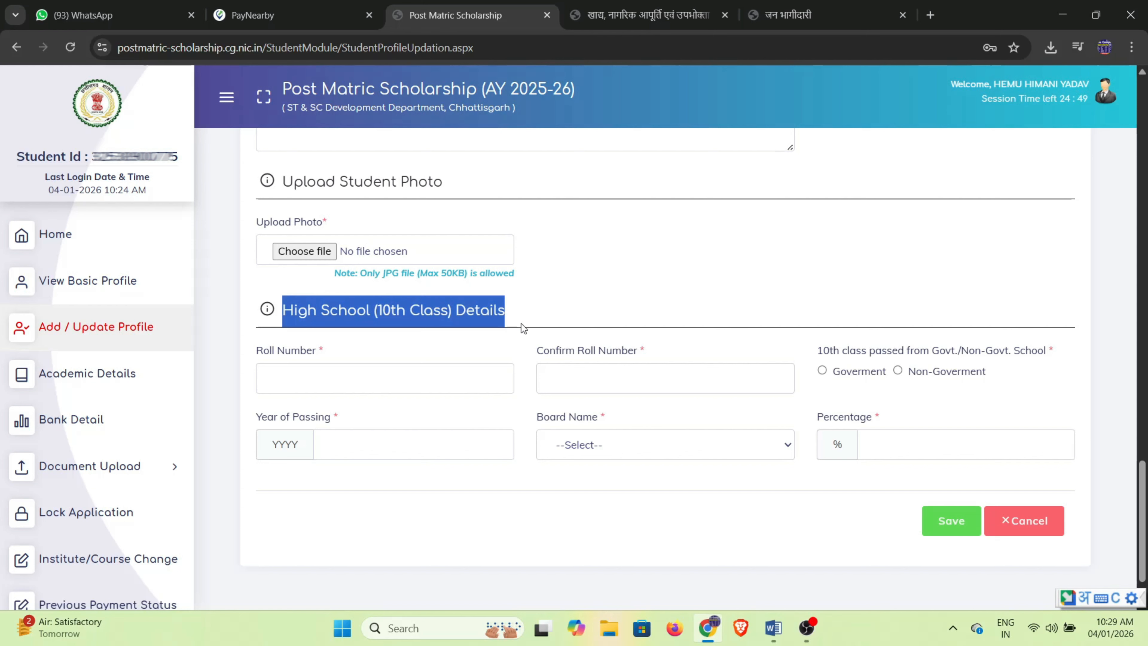
click(361, 370)
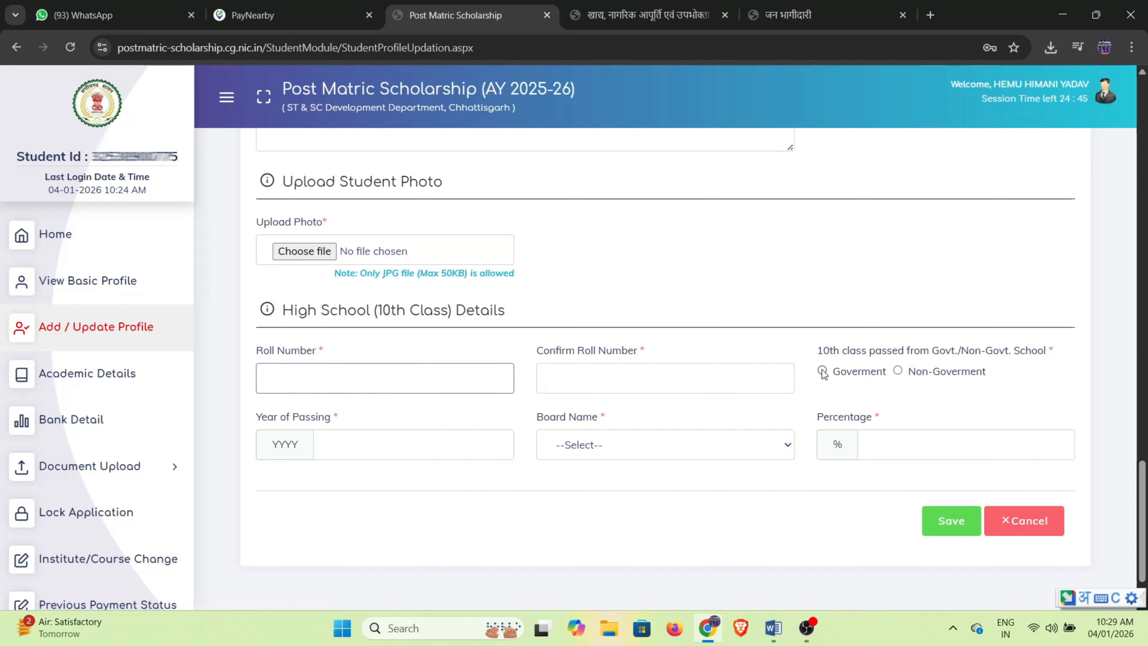
drag(820, 351, 1039, 353)
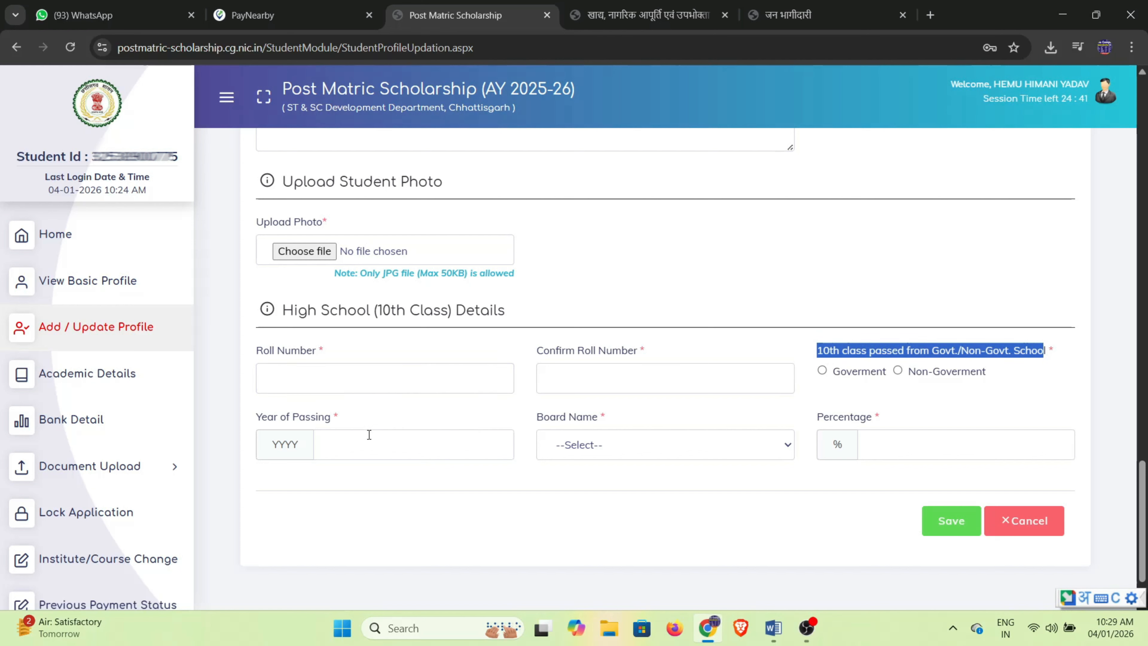
drag(255, 420, 345, 423)
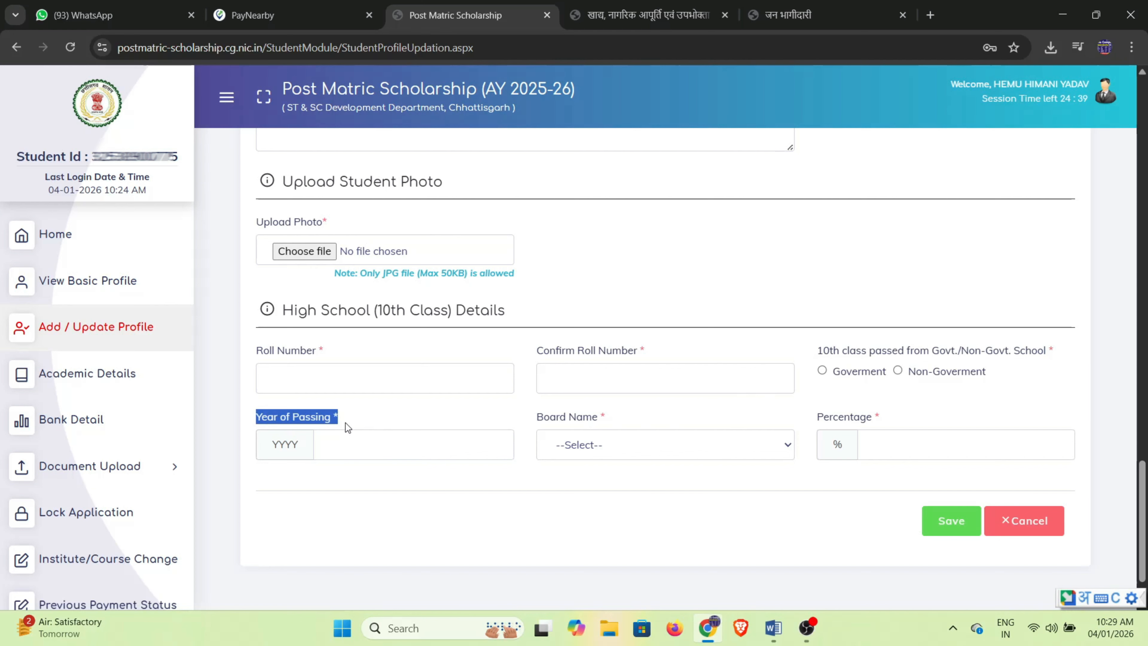
drag(538, 423, 618, 419)
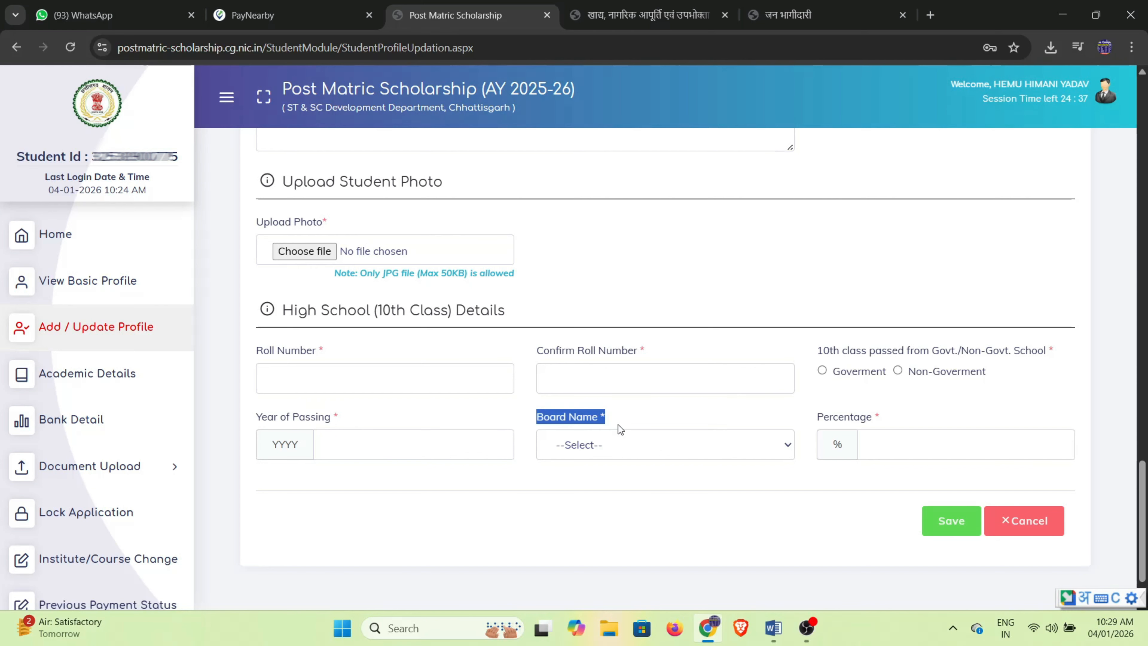
drag(816, 418, 850, 424)
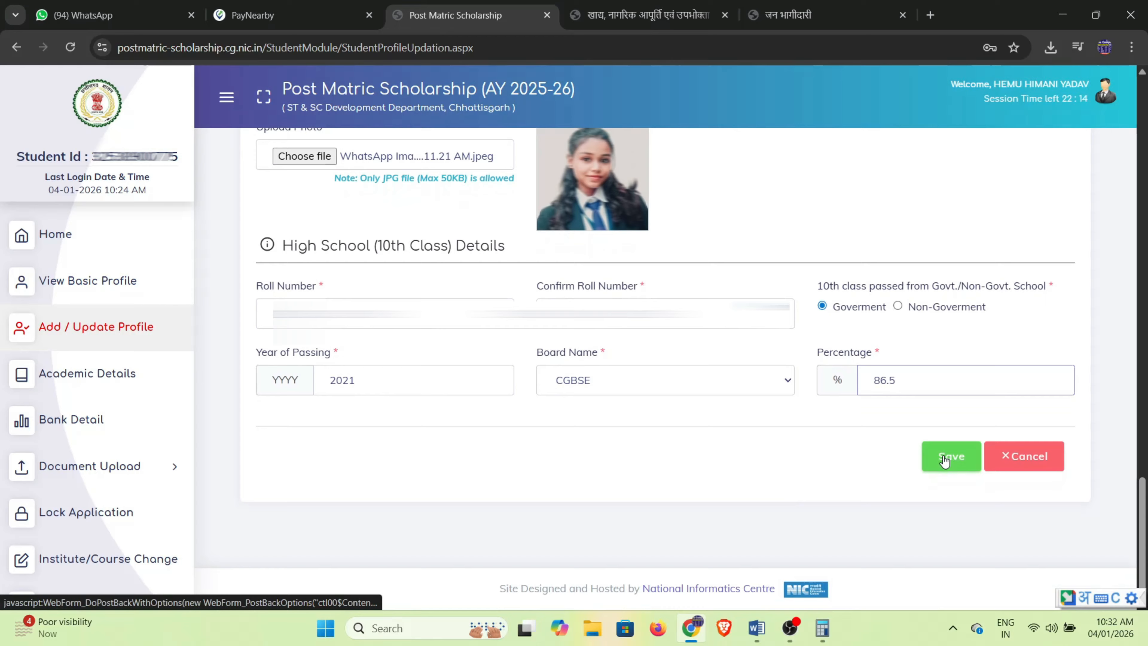
click(949, 456)
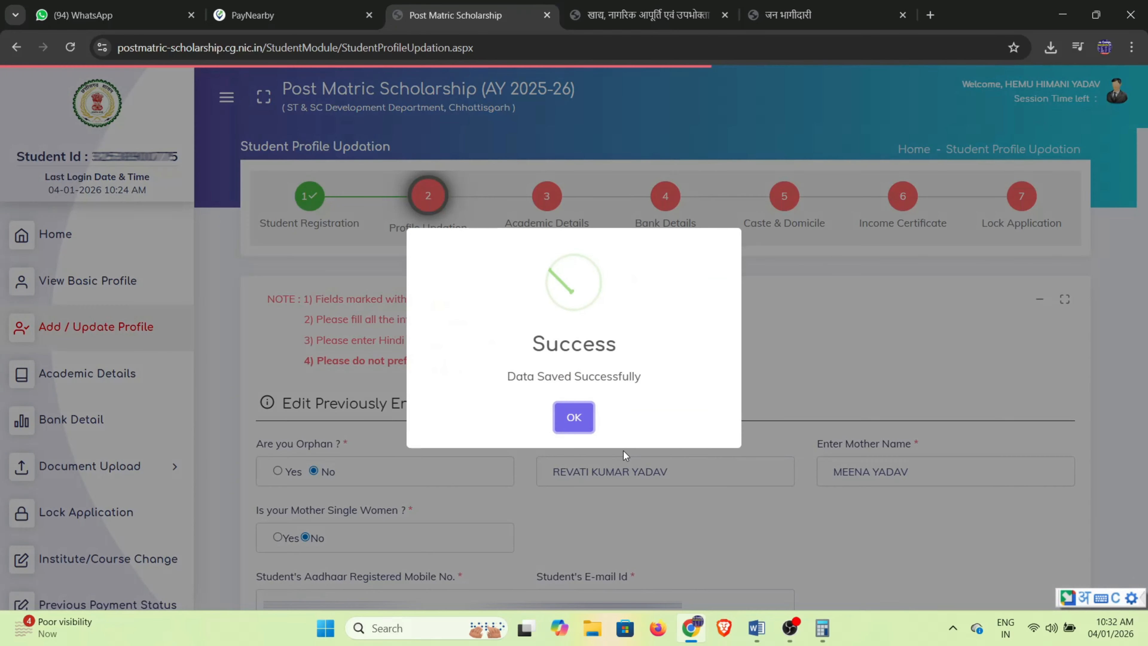
Acknowledge the save and choose Chhattisgarh State as the institute state on Academic Details.
click(576, 419)
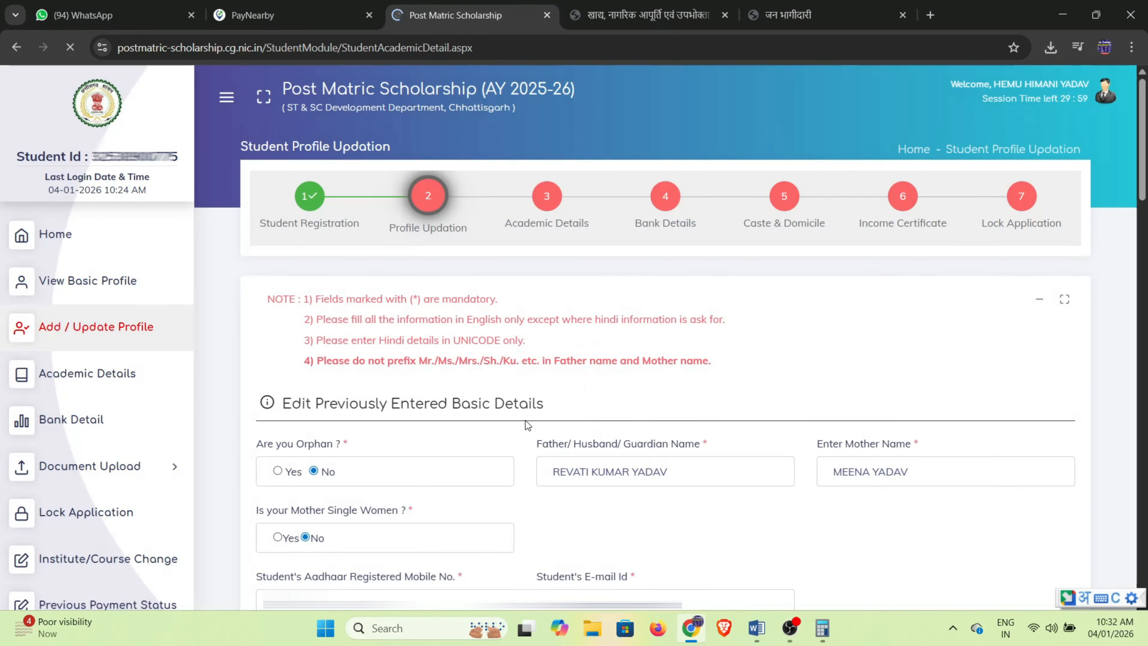
scroll(555, 347, down, 1)
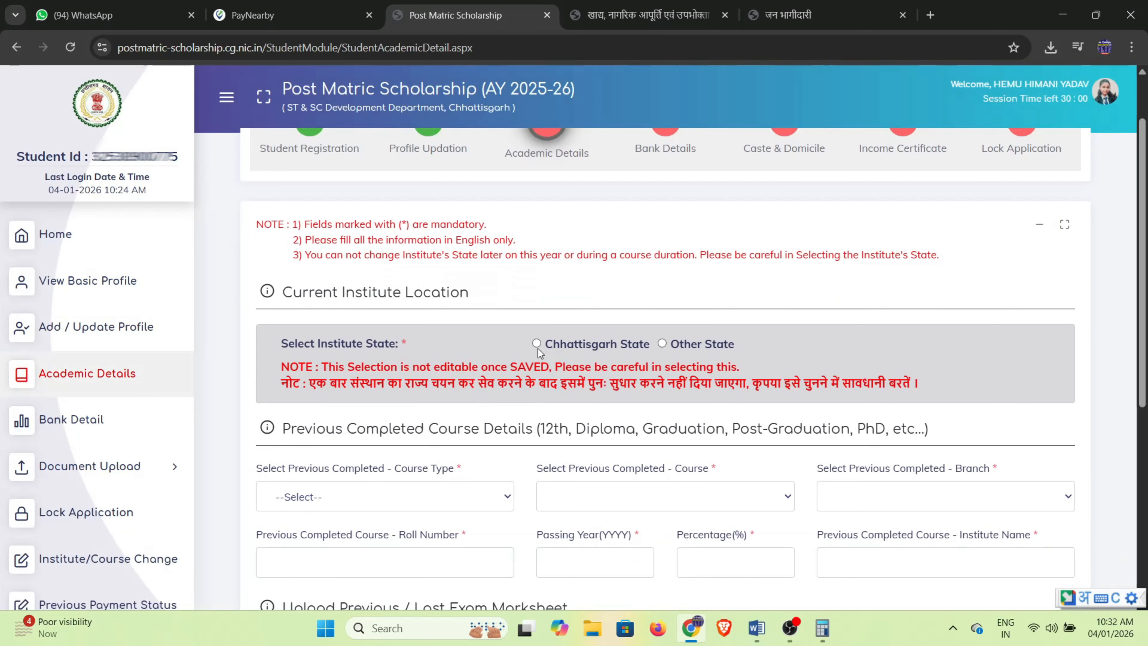
scroll(536, 349, up, 1)
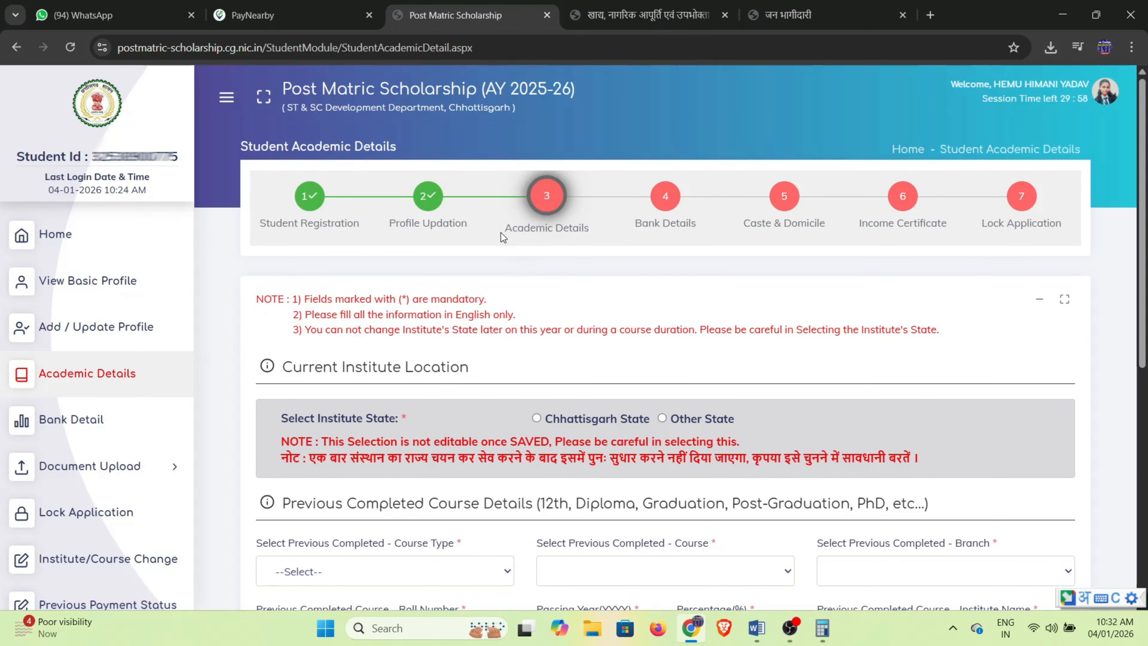
click(537, 420)
Review the newly shown Select Institute District and Select Institute fields.
scroll(586, 426, down, 3)
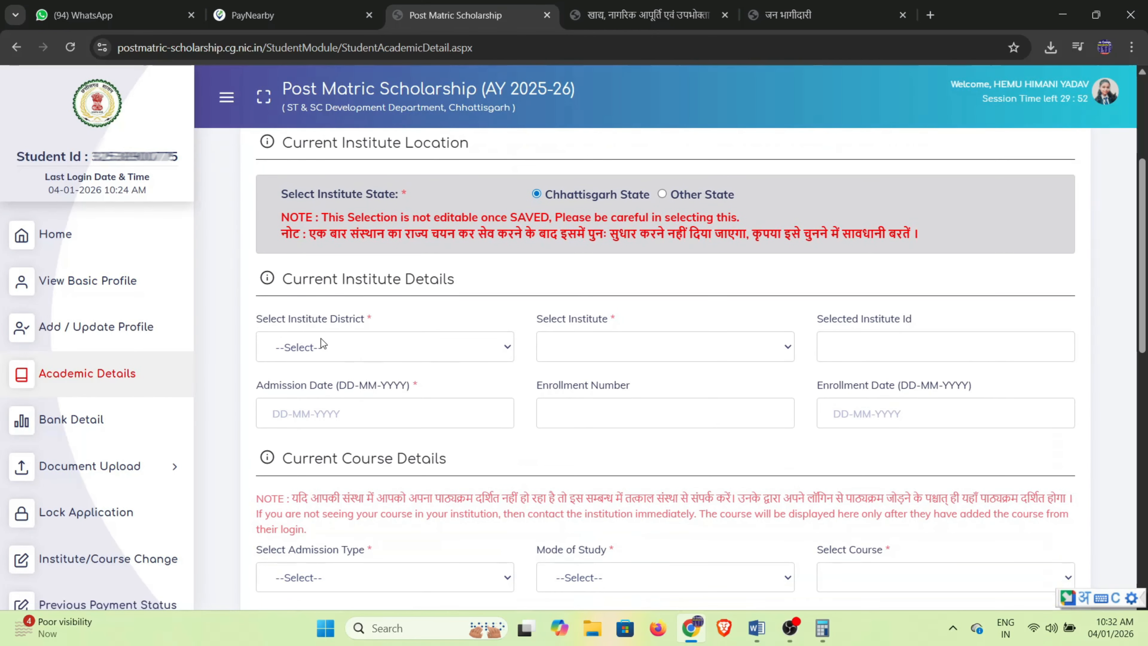
drag(261, 324, 375, 324)
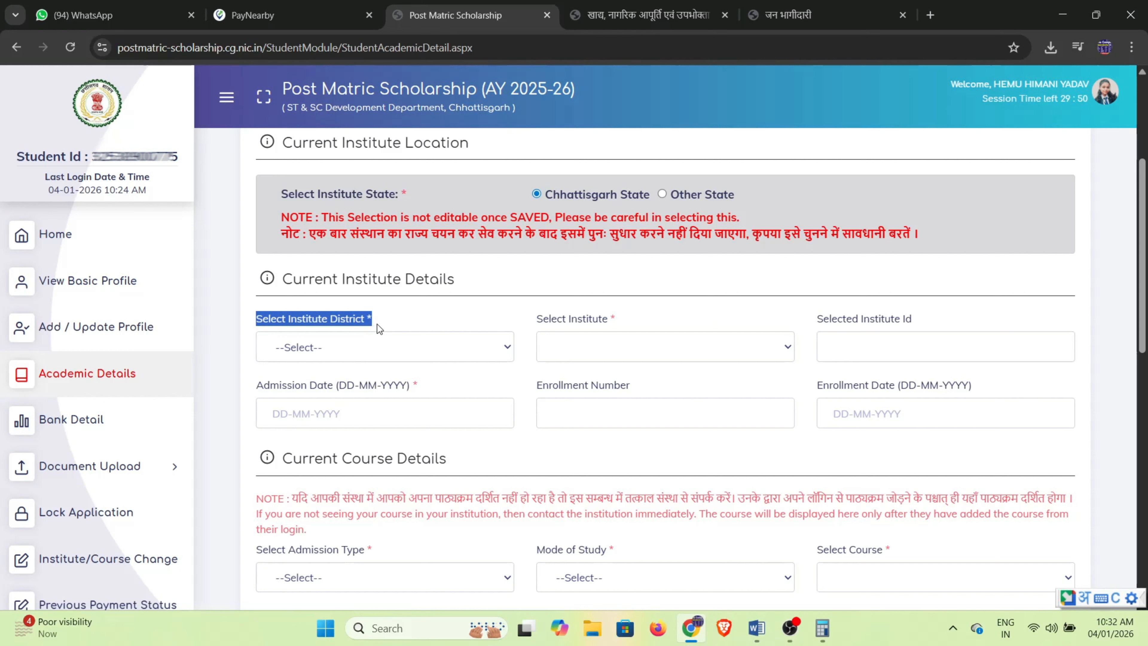
drag(537, 323, 605, 319)
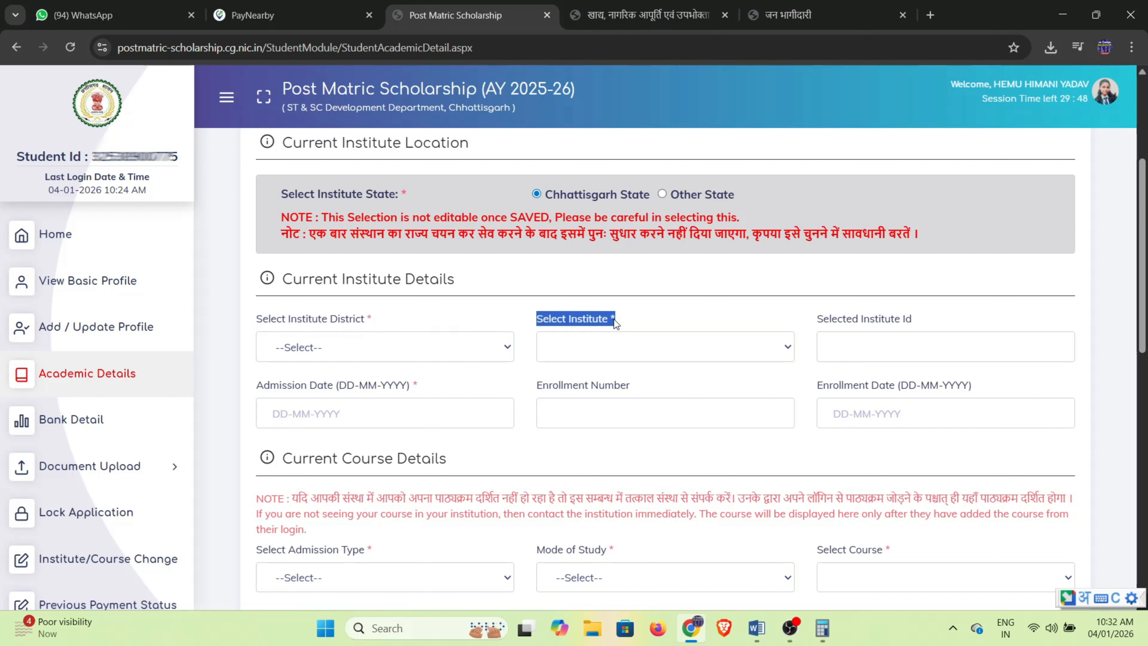
click(817, 322)
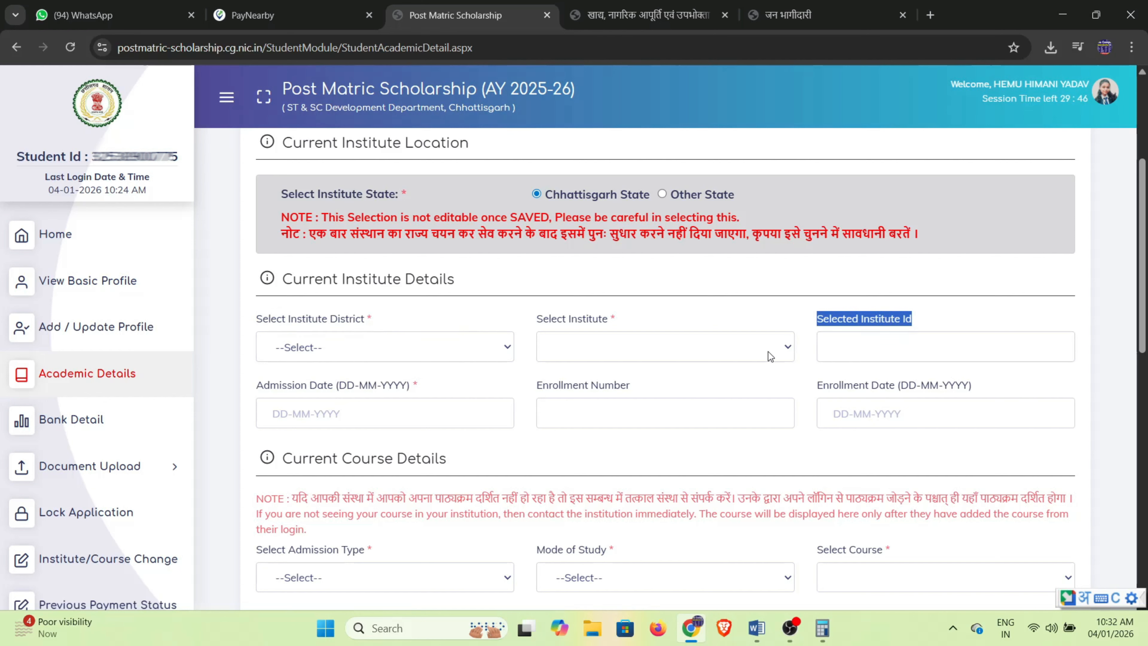
scroll(546, 384, down, 1)
drag(261, 324, 412, 317)
drag(540, 313, 648, 317)
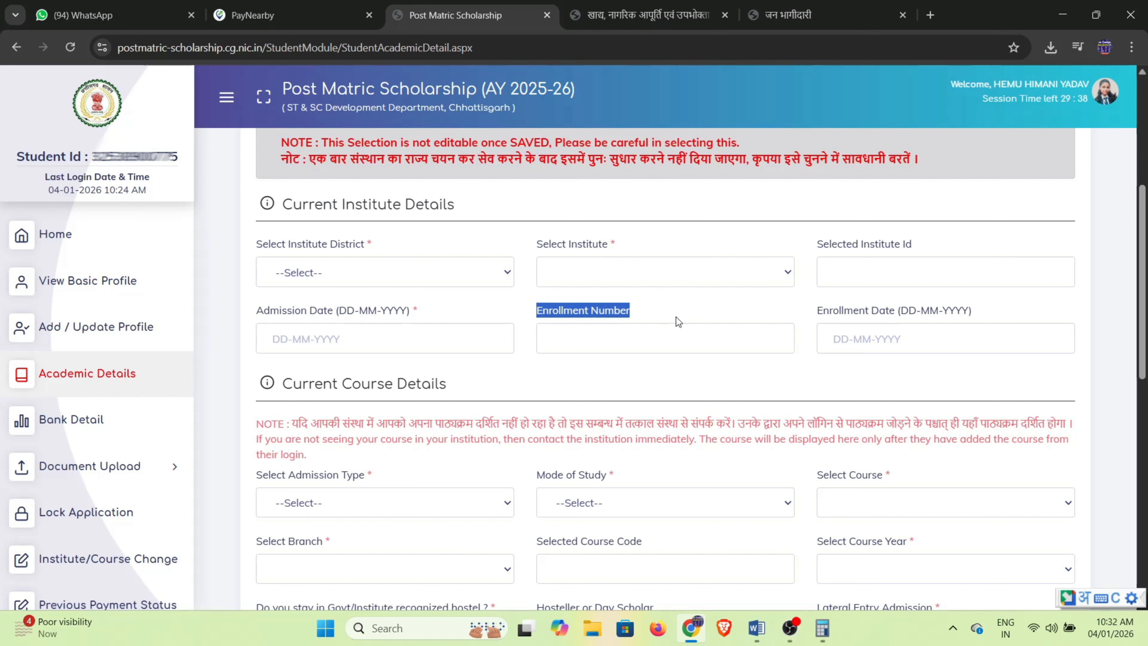
drag(816, 312, 954, 312)
click(954, 312)
scroll(769, 326, down, 2)
scroll(769, 326, down, 2)
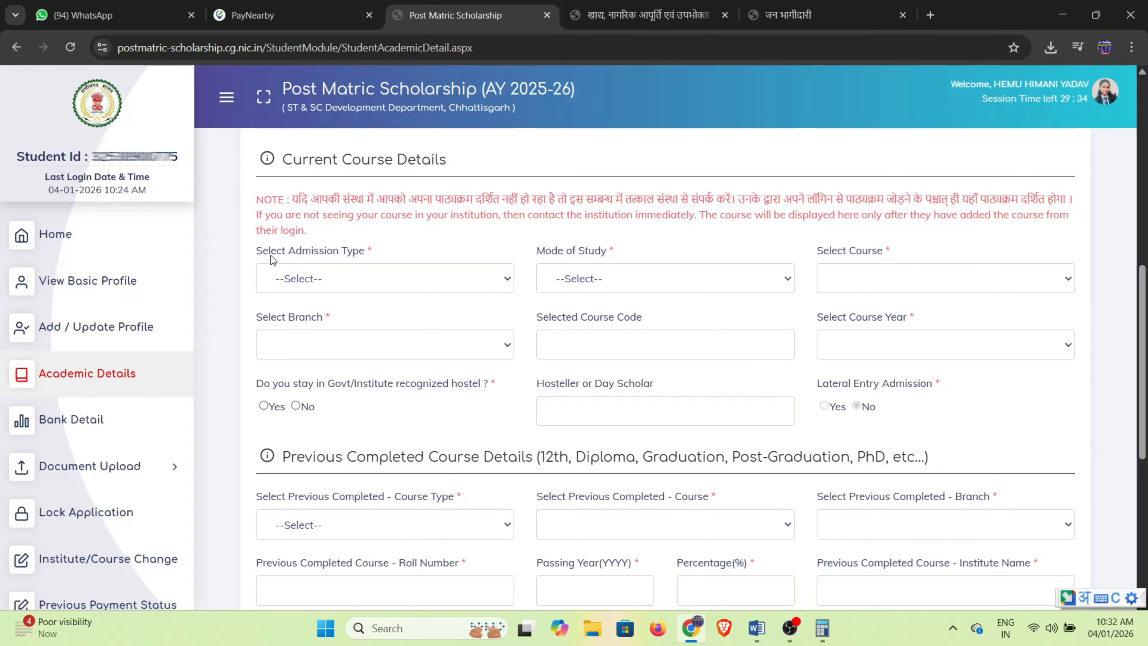
drag(282, 160, 441, 169)
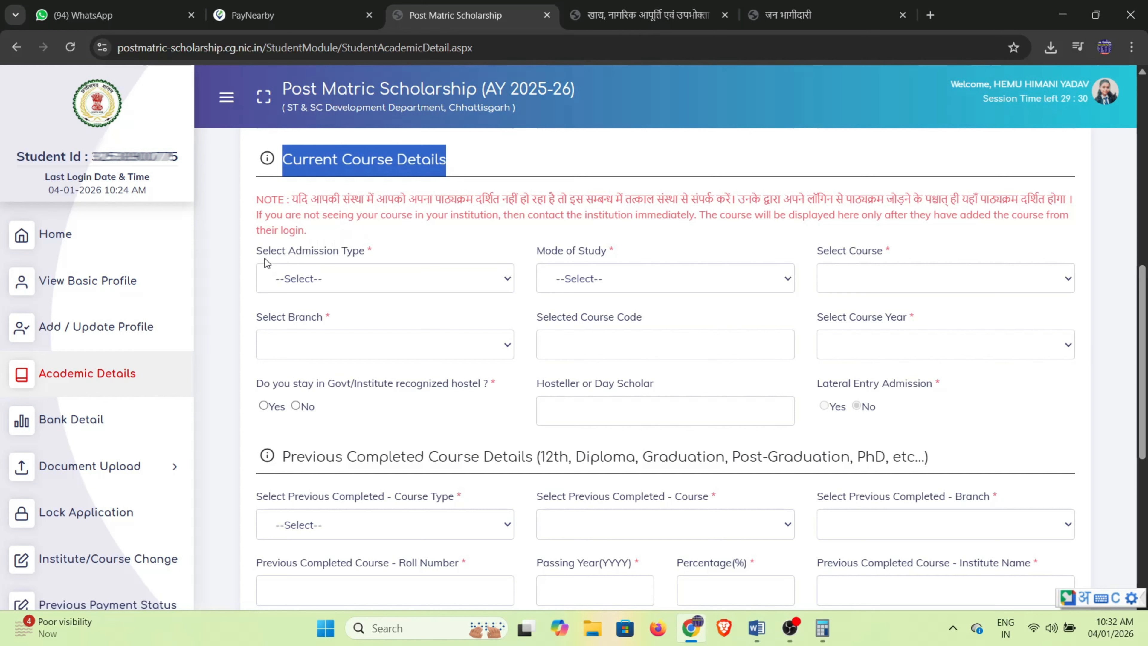
click(413, 277)
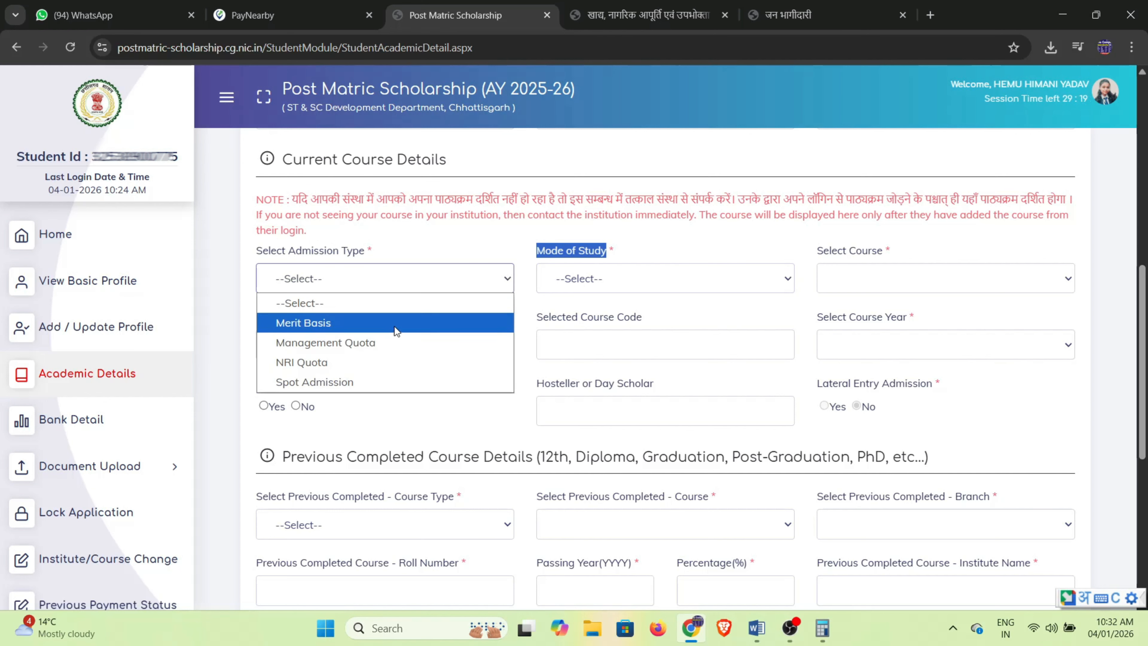
click(842, 285)
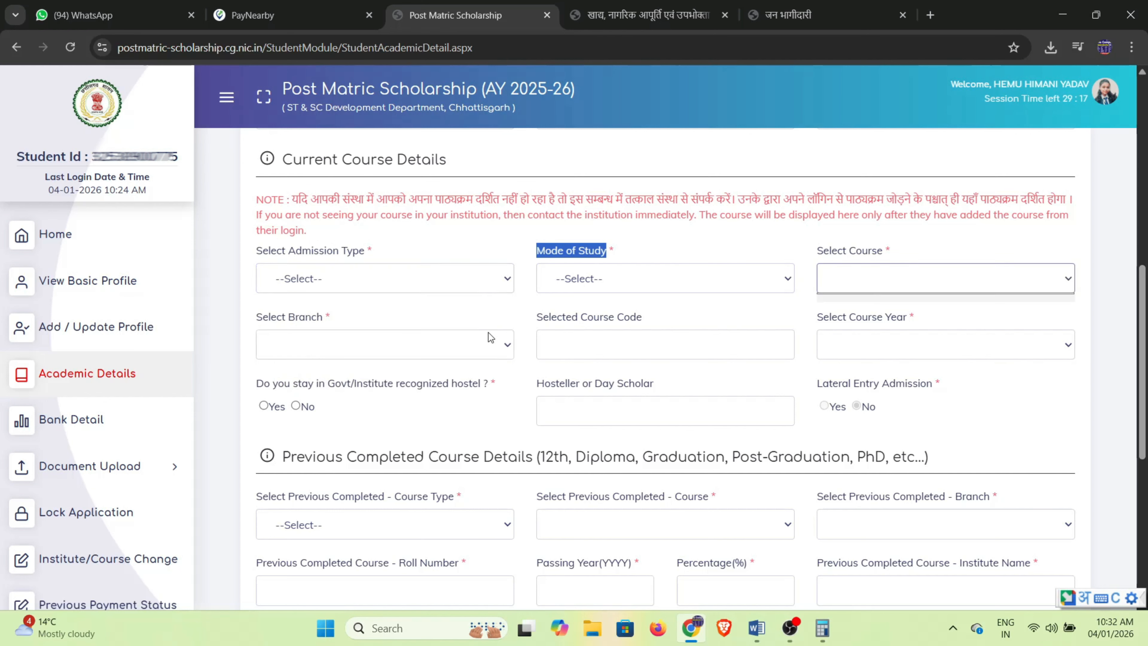
click(378, 348)
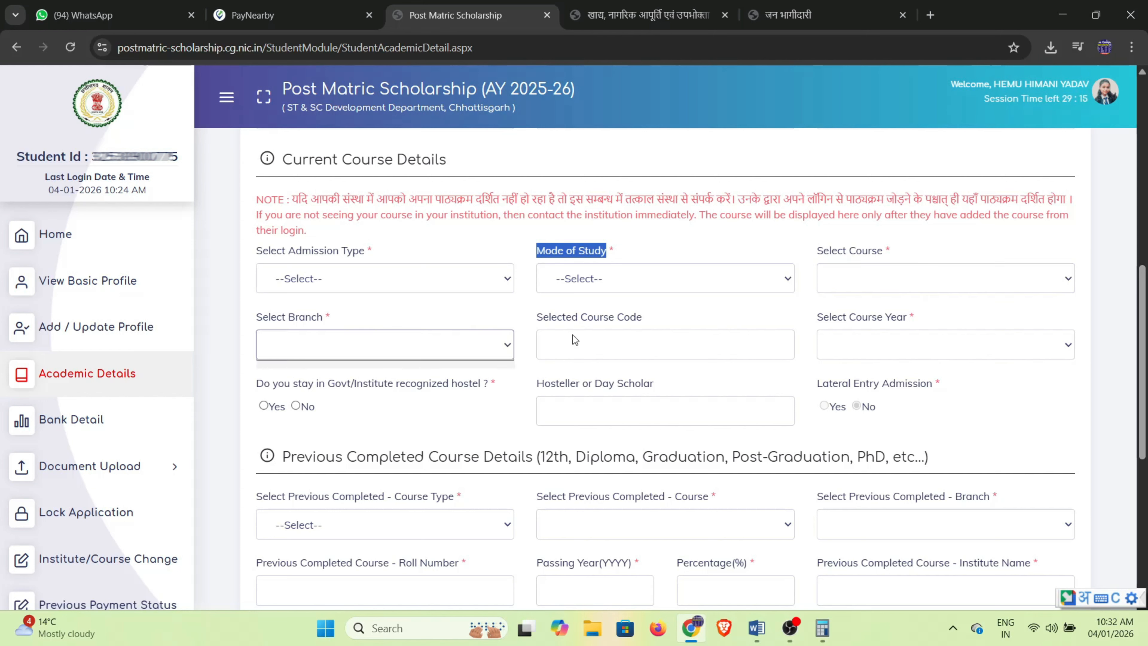
drag(544, 320, 647, 317)
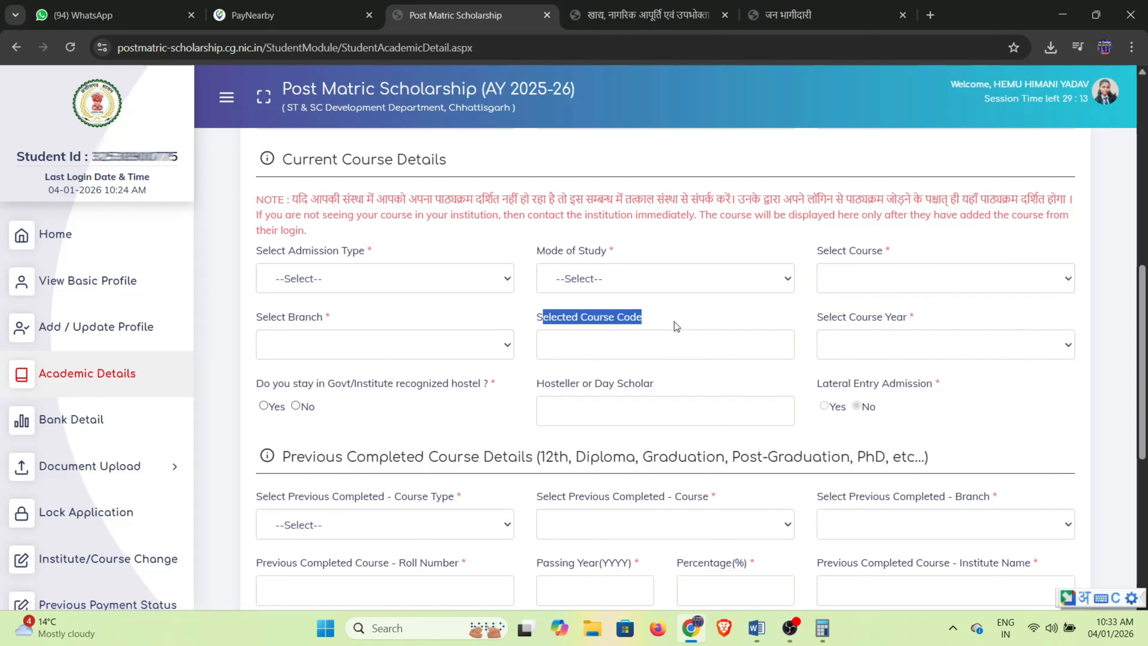
triple_click(820, 318)
scroll(732, 365, down, 1)
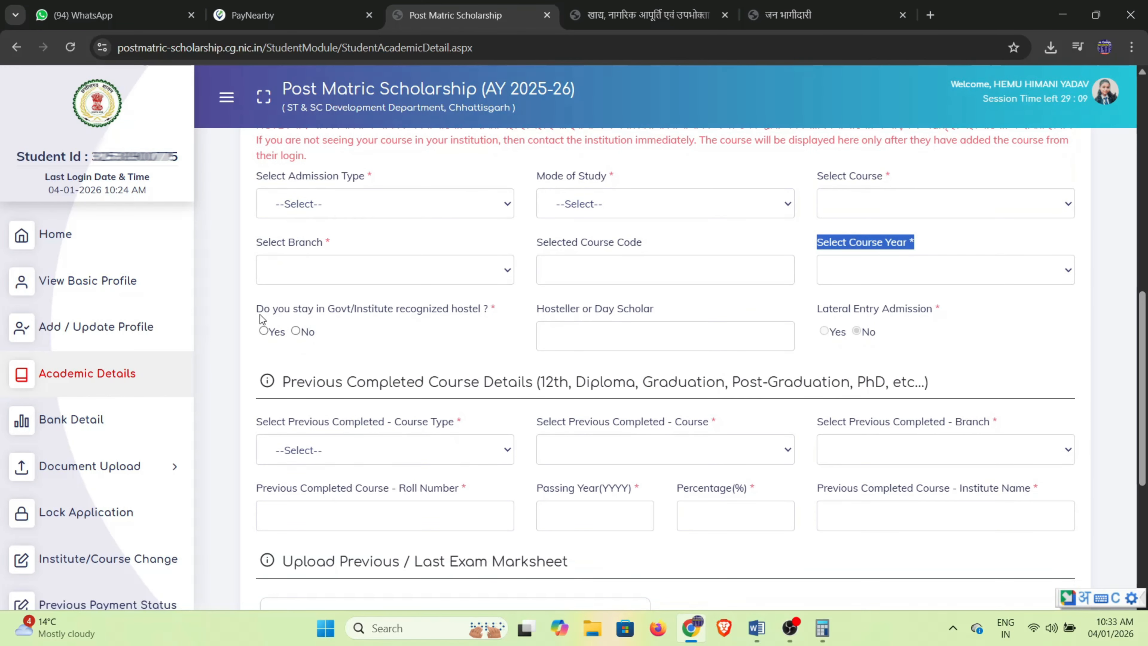
drag(259, 313, 508, 325)
click(450, 332)
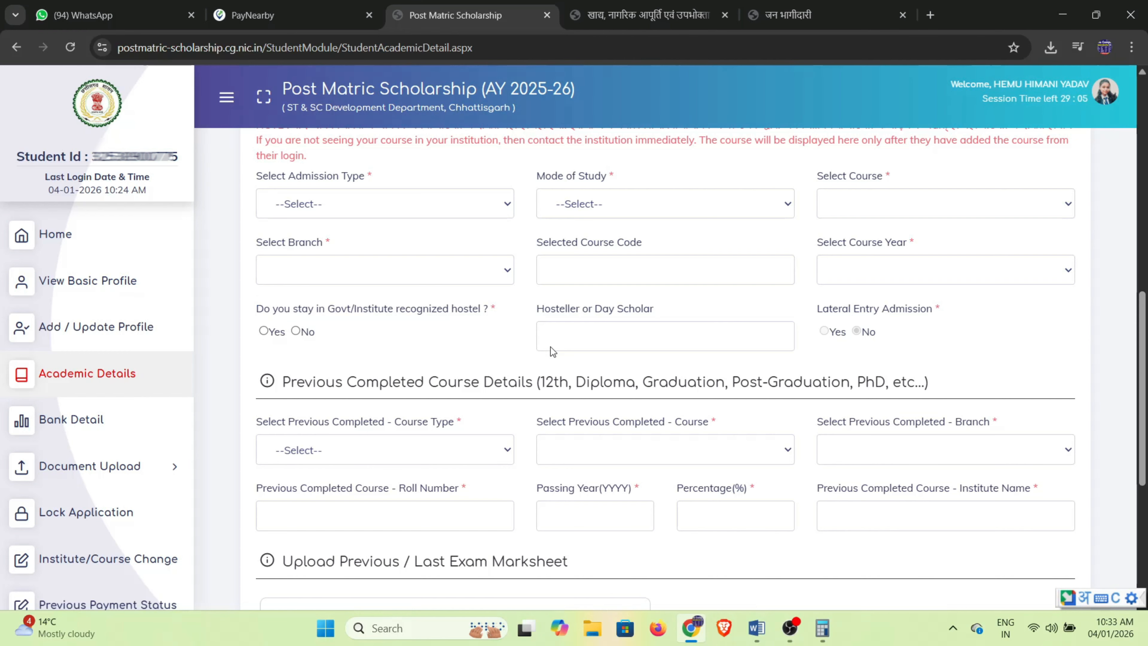
Set the previous course type to School Education Courses and the course to SS (Plus 2) / 12th.
scroll(767, 352, down, 3)
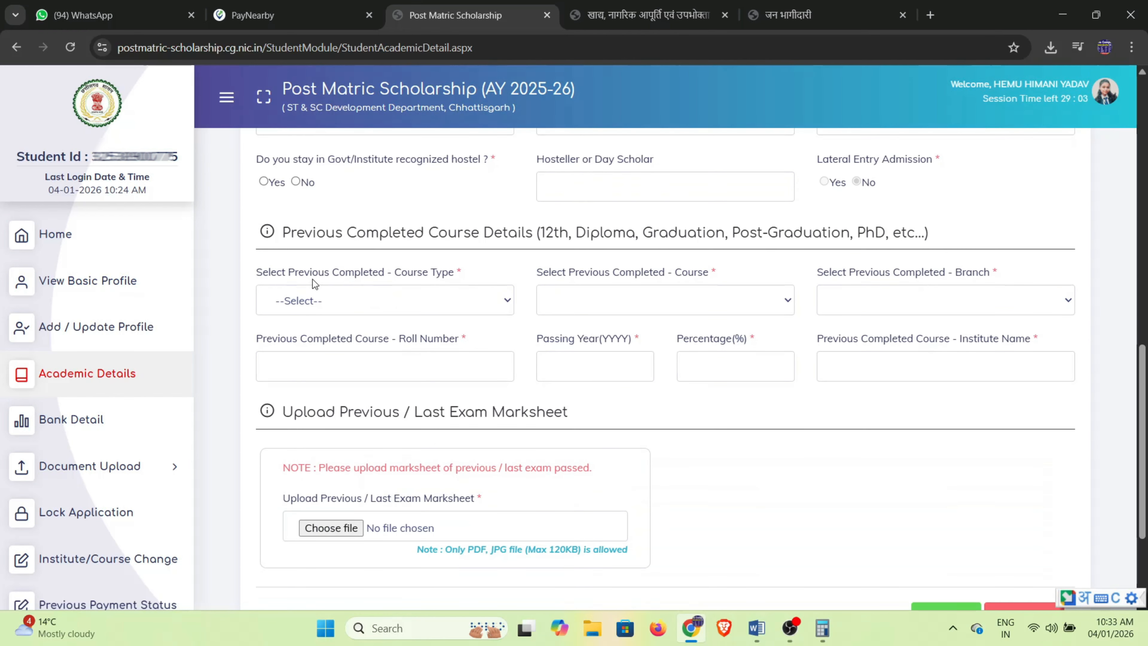
drag(281, 235, 411, 244)
drag(536, 248, 936, 240)
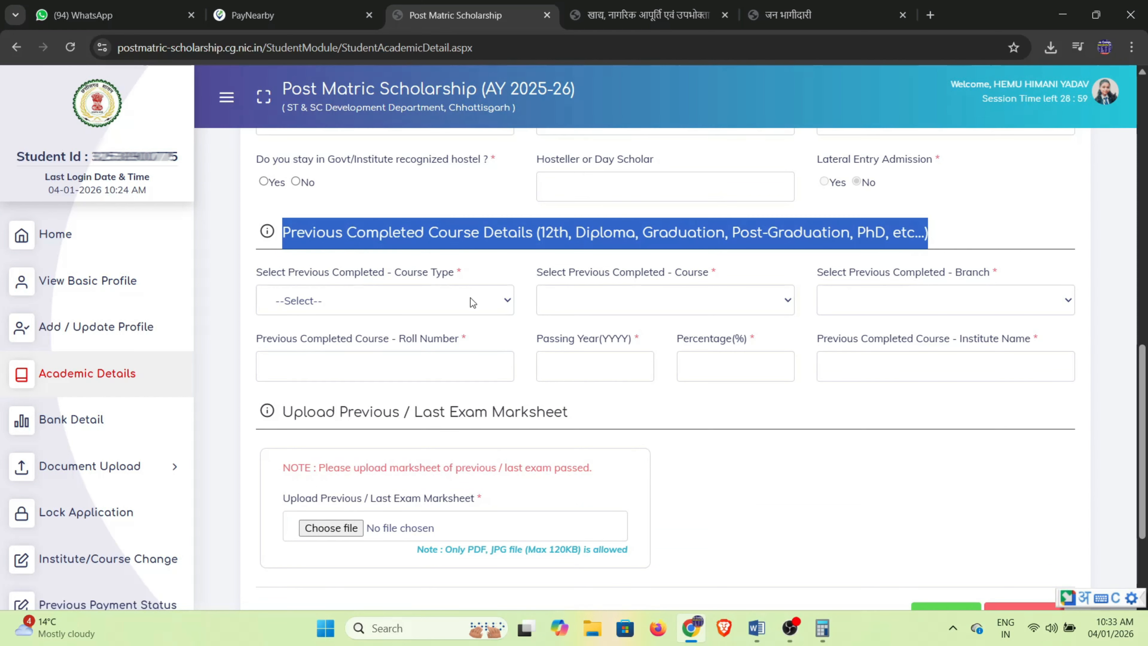
click(357, 299)
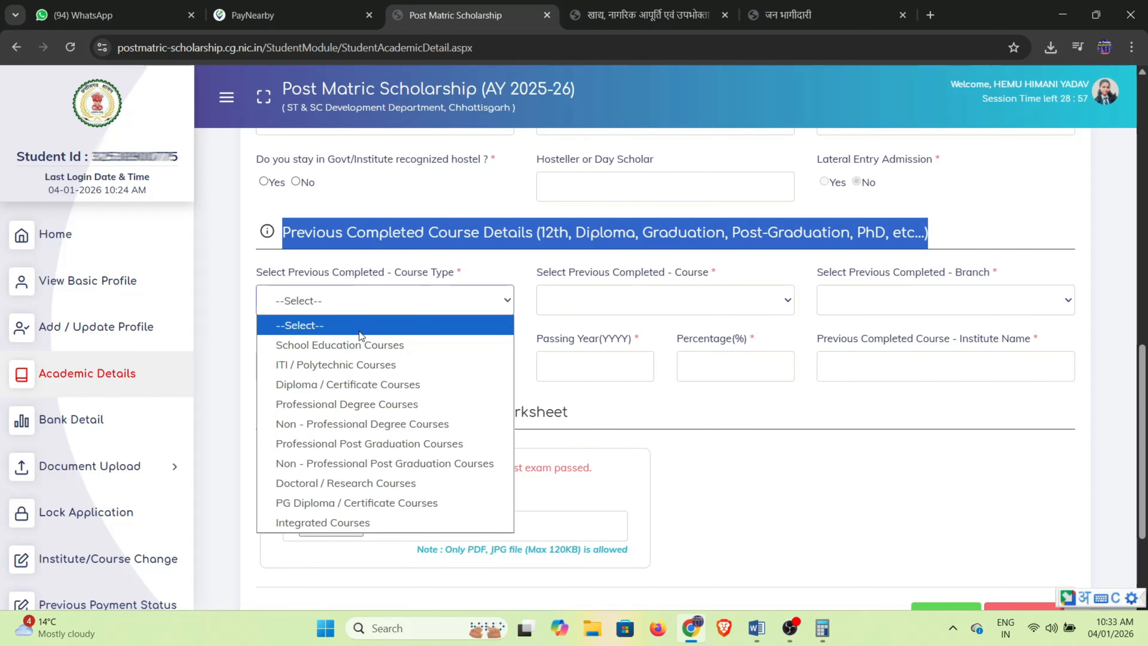
click(357, 345)
click(590, 302)
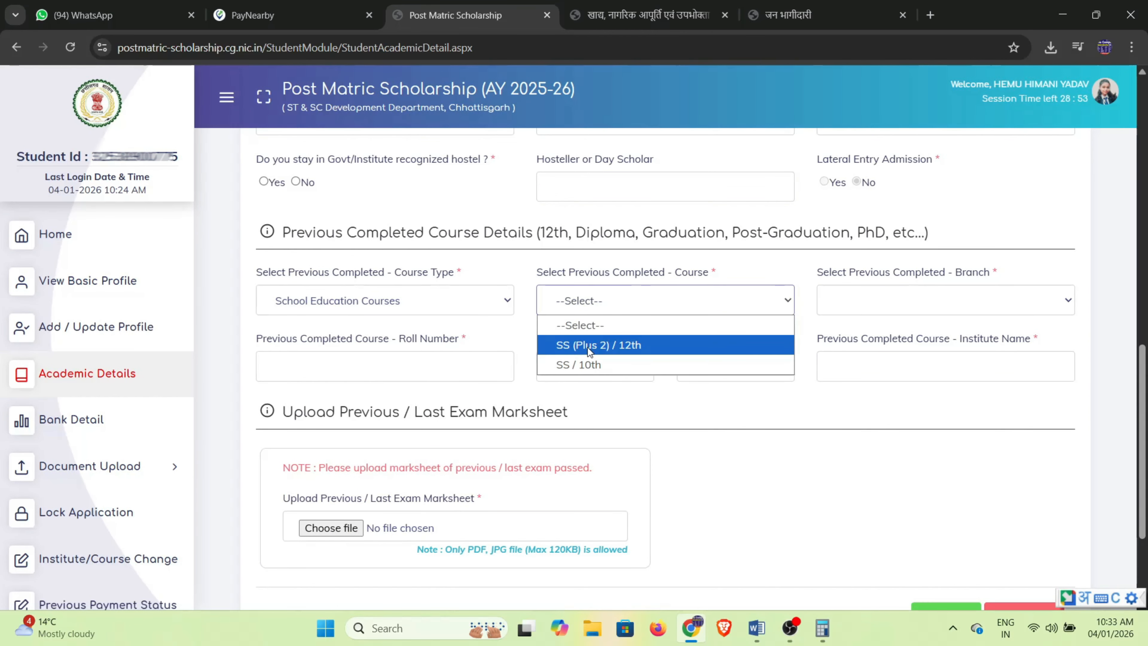
click(588, 347)
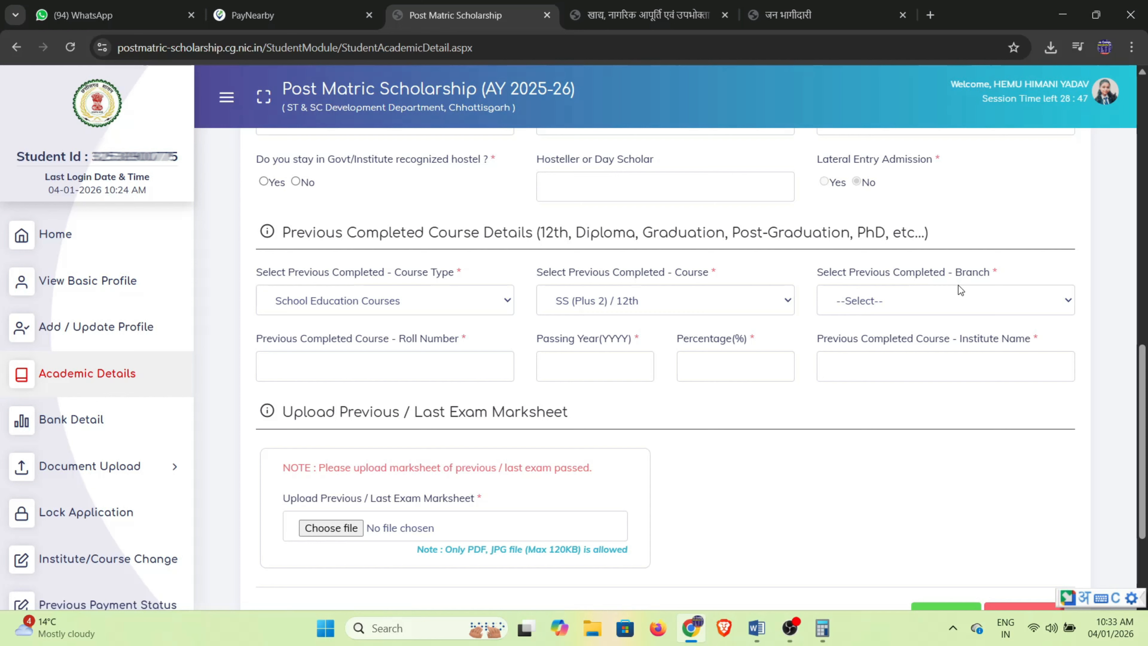
Review the branch, roll number and previous marksheet upload fields without changing them.
click(956, 302)
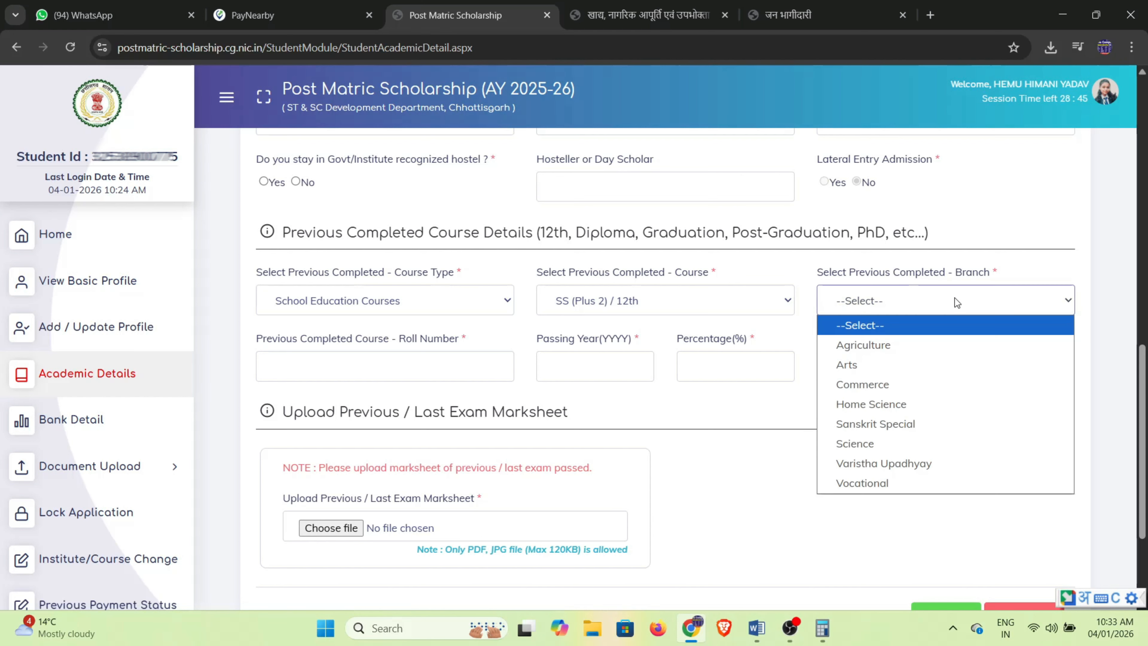
click(954, 298)
drag(256, 339, 1043, 347)
scroll(852, 413, down, 2)
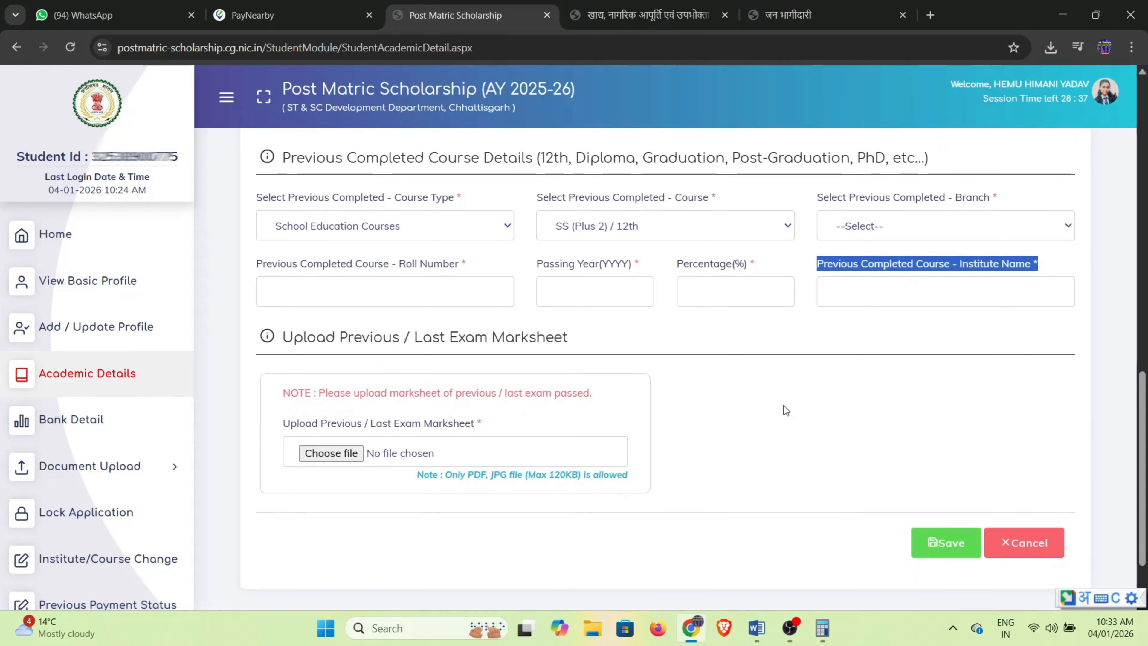
drag(300, 348, 606, 351)
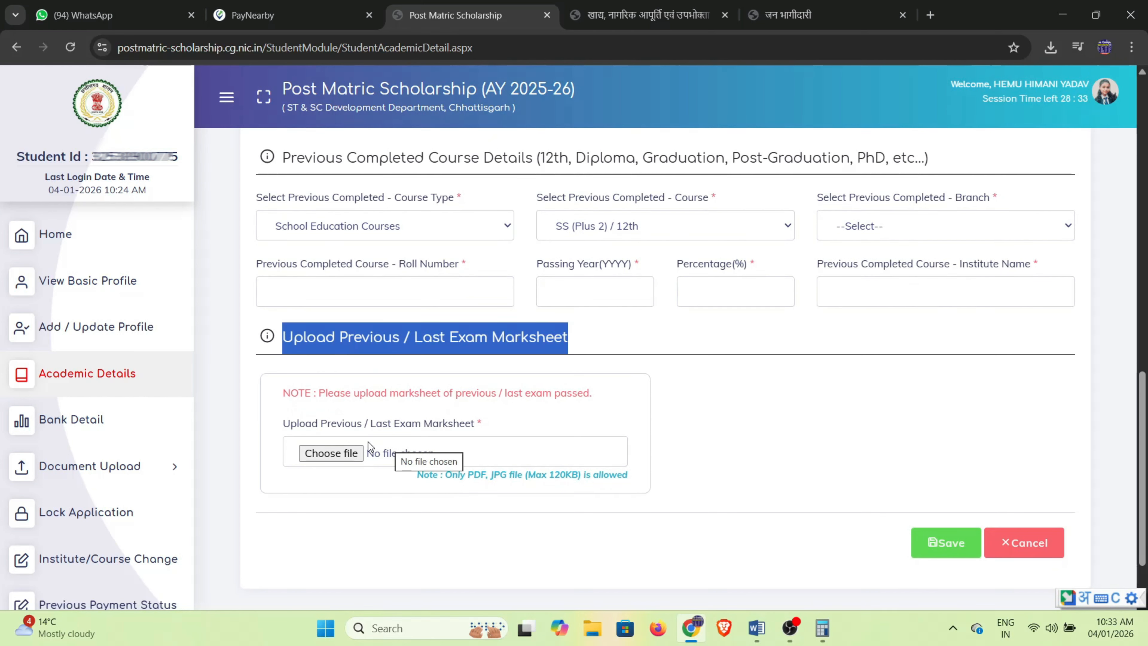
drag(424, 475, 633, 485)
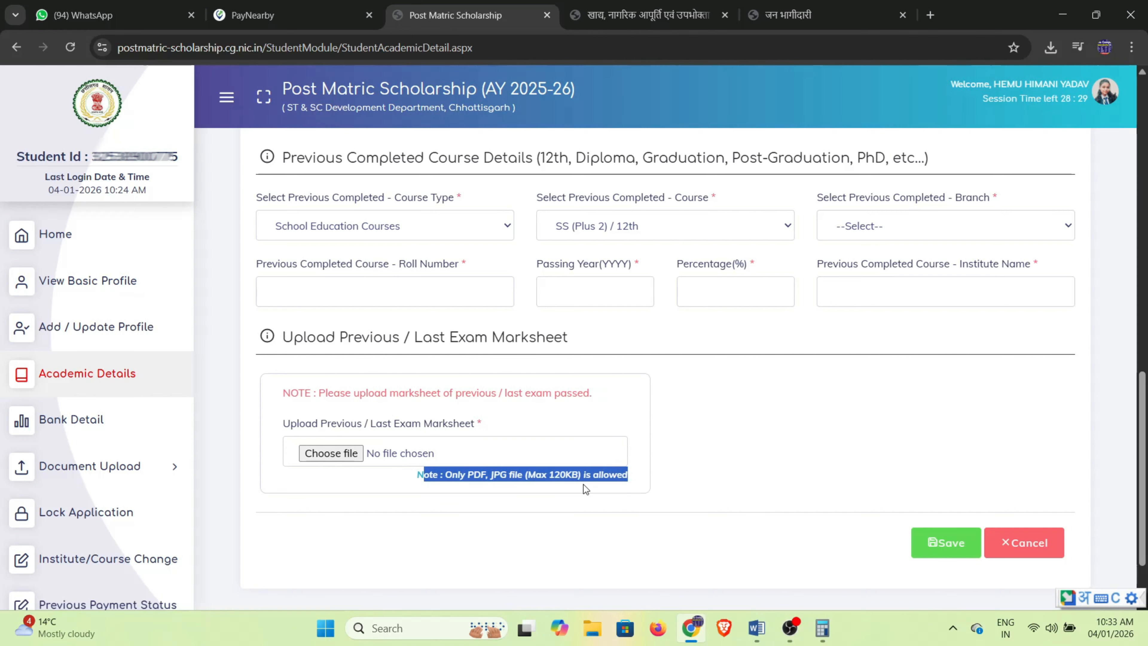
scroll(587, 497, up, 15)
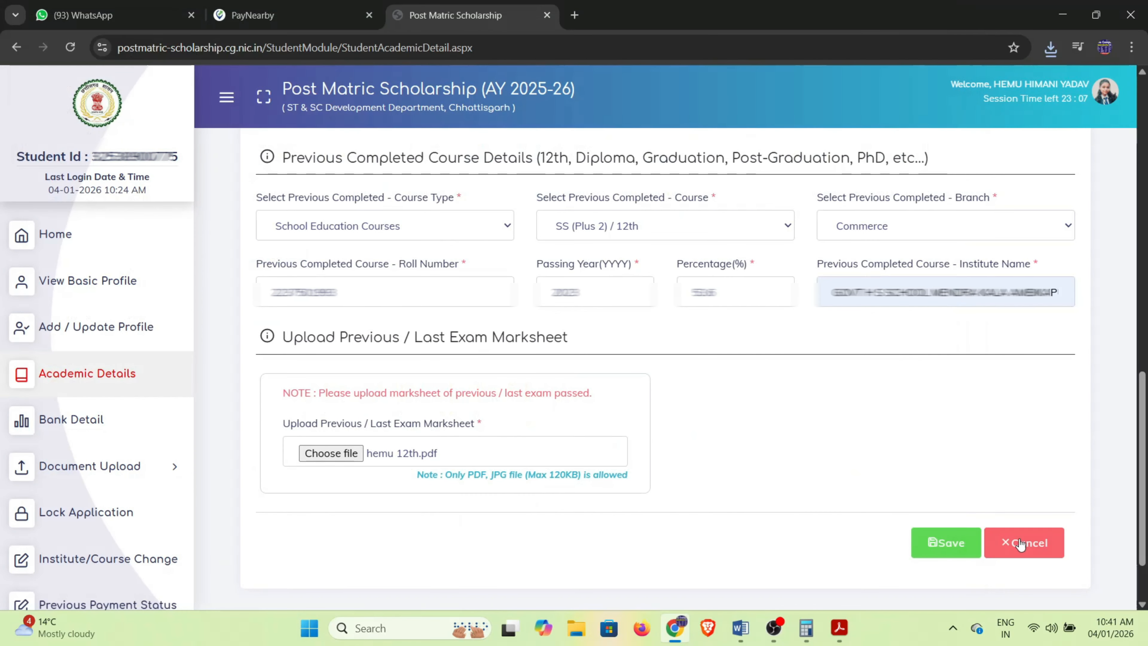
Save the academic details and acknowledge the success message to reach Bank Details.
click(949, 540)
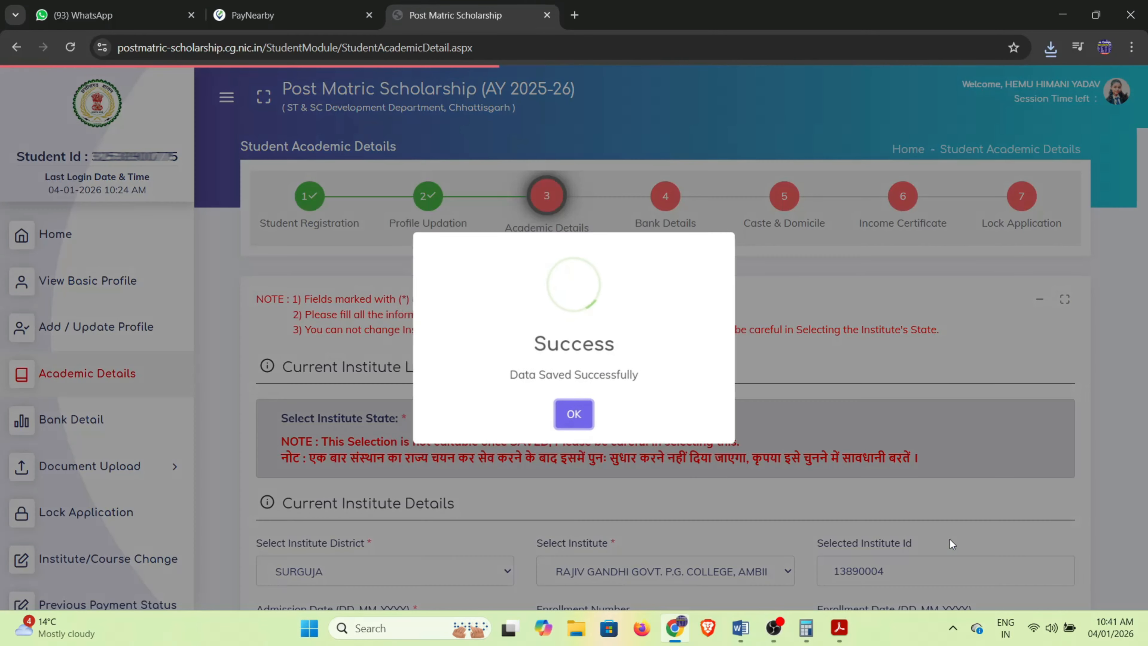
click(574, 416)
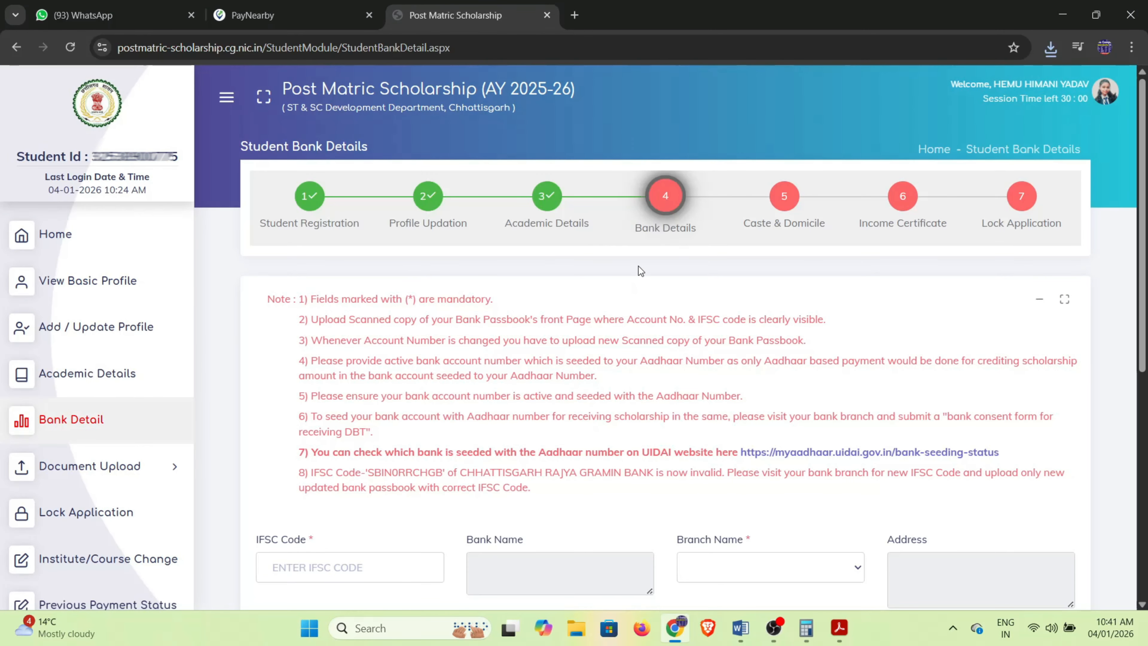
drag(644, 224, 678, 256)
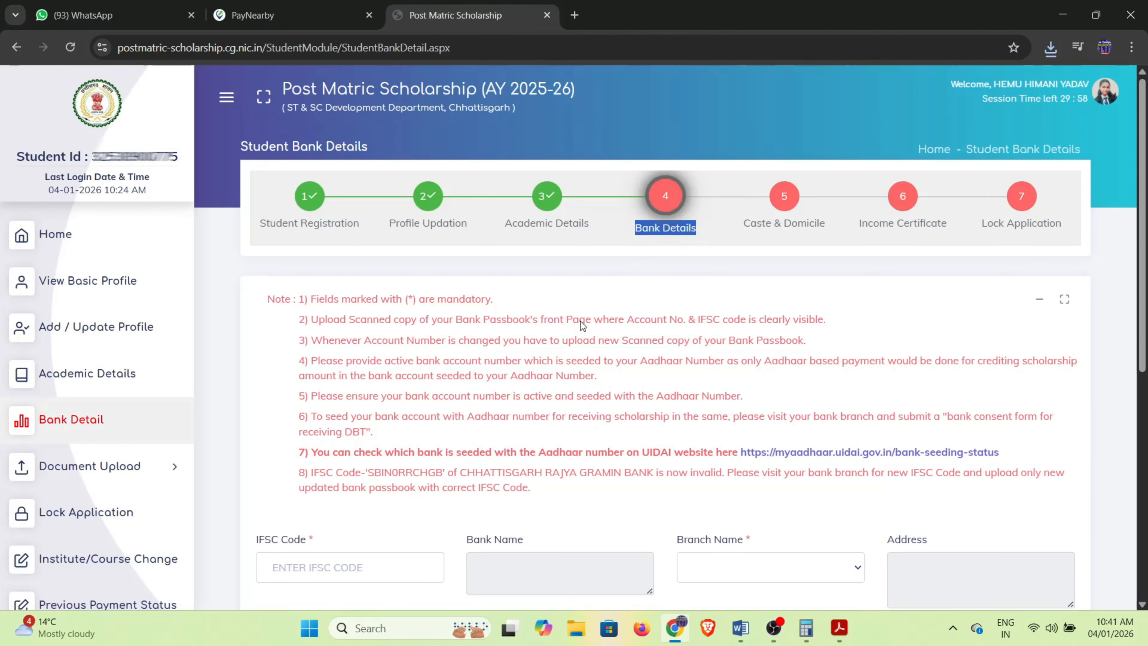
scroll(580, 321, down, 1)
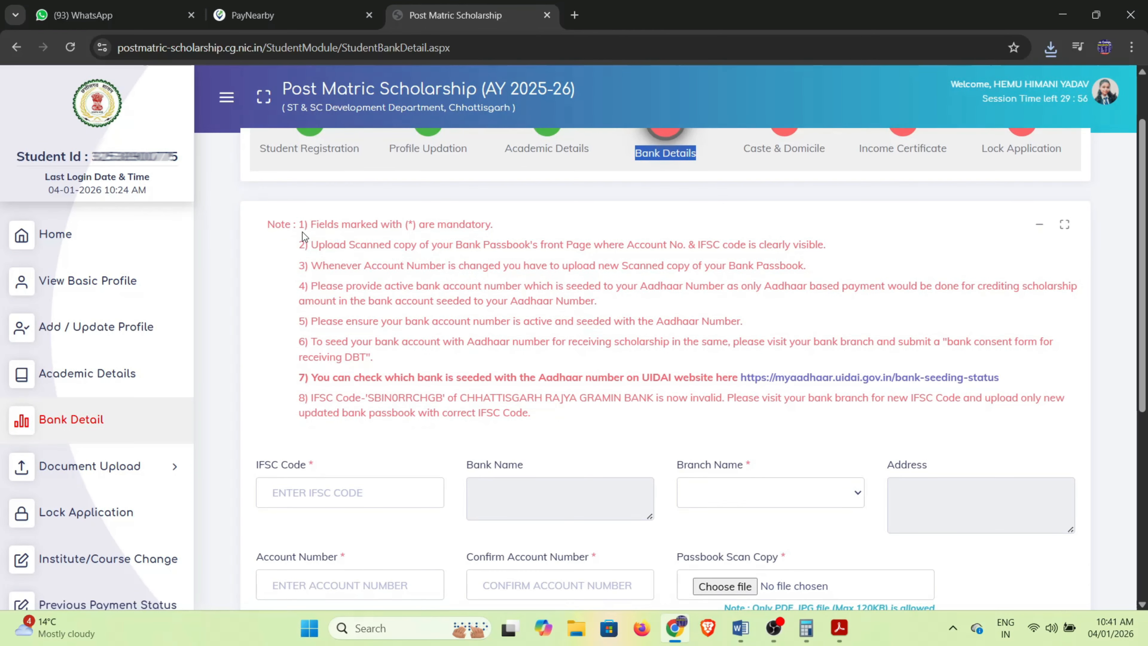
Review the bank details instructions and the IFSC Code and Branch Name fields.
drag(302, 224, 725, 412)
click(672, 418)
scroll(665, 423, down, 1)
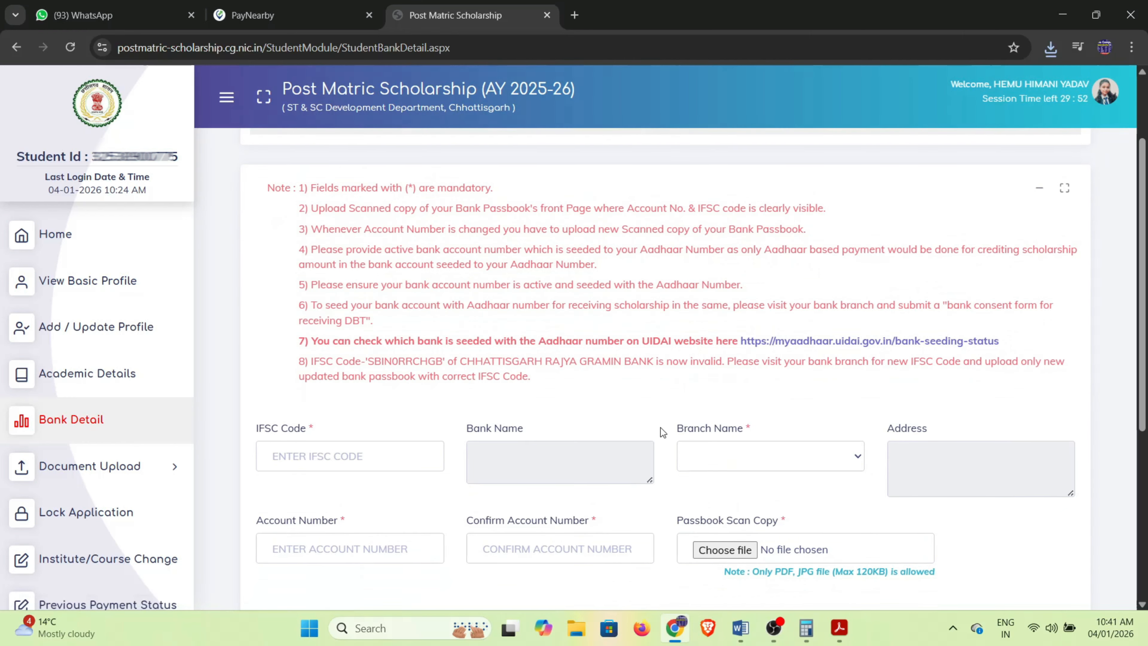
scroll(660, 430, down, 2)
drag(251, 317, 531, 321)
scroll(572, 351, down, 2)
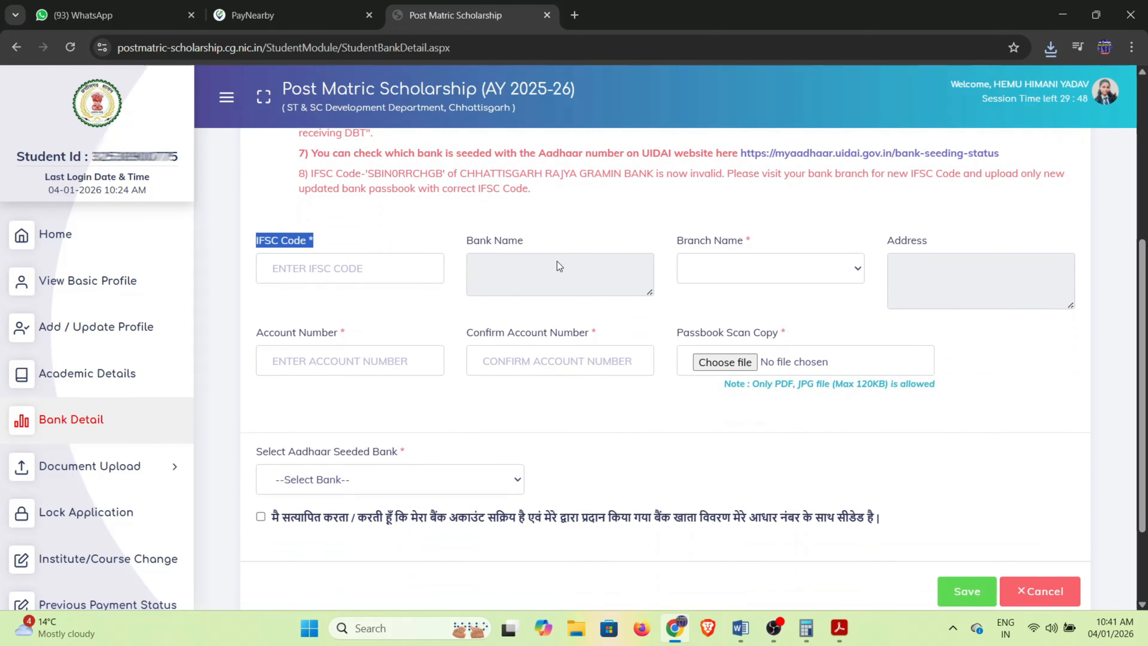
drag(670, 246, 747, 246)
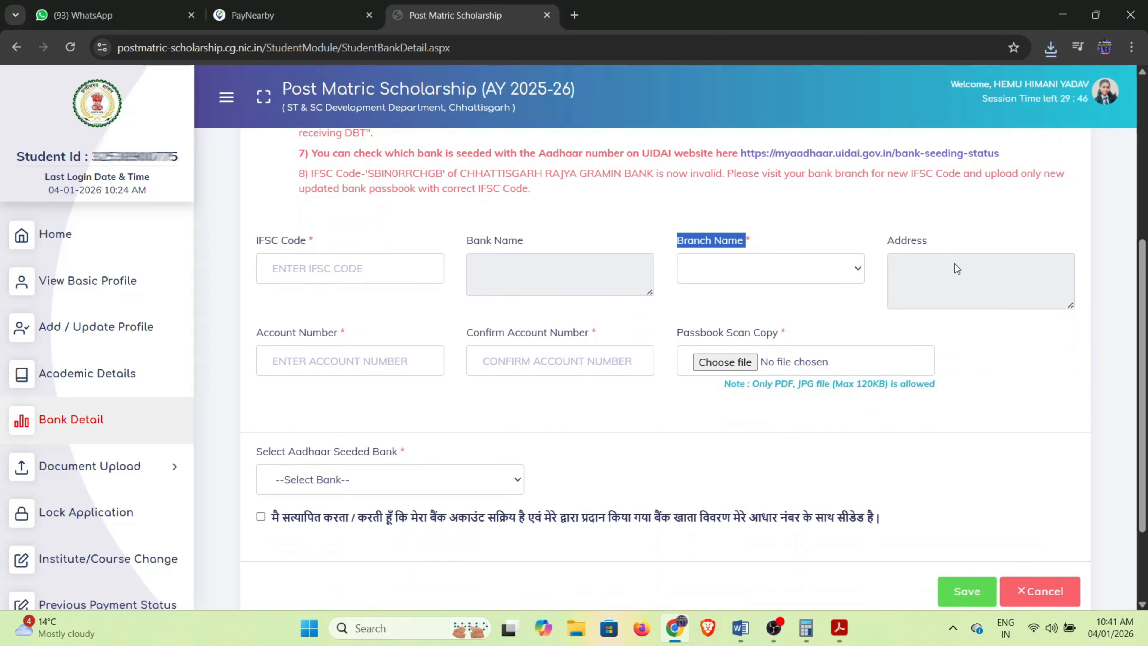
Check the account number, passbook and Aadhaar-seeded bank fields, then save the bank details.
drag(258, 335, 338, 334)
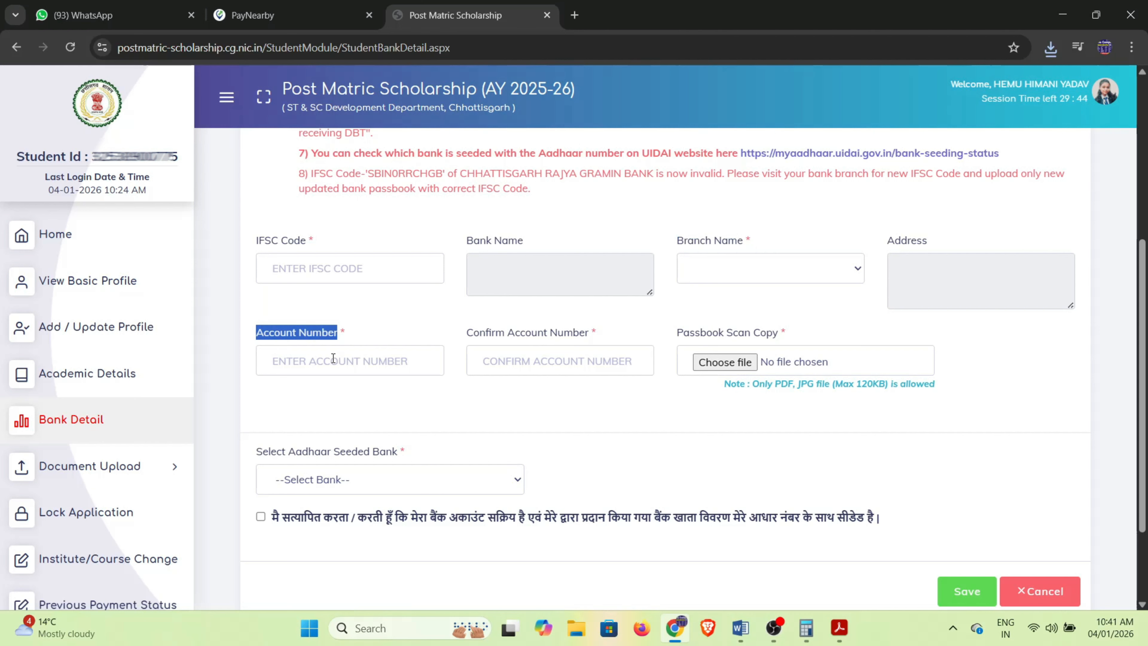
drag(473, 334, 573, 334)
drag(671, 338, 787, 339)
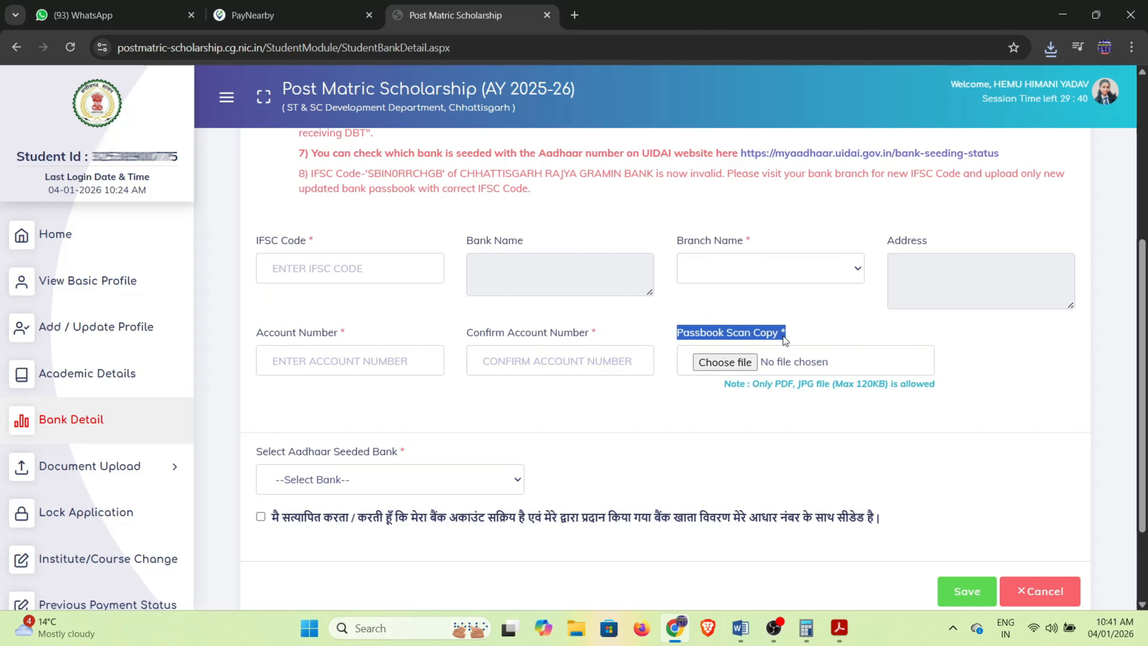
drag(732, 397, 858, 396)
drag(928, 395, 940, 396)
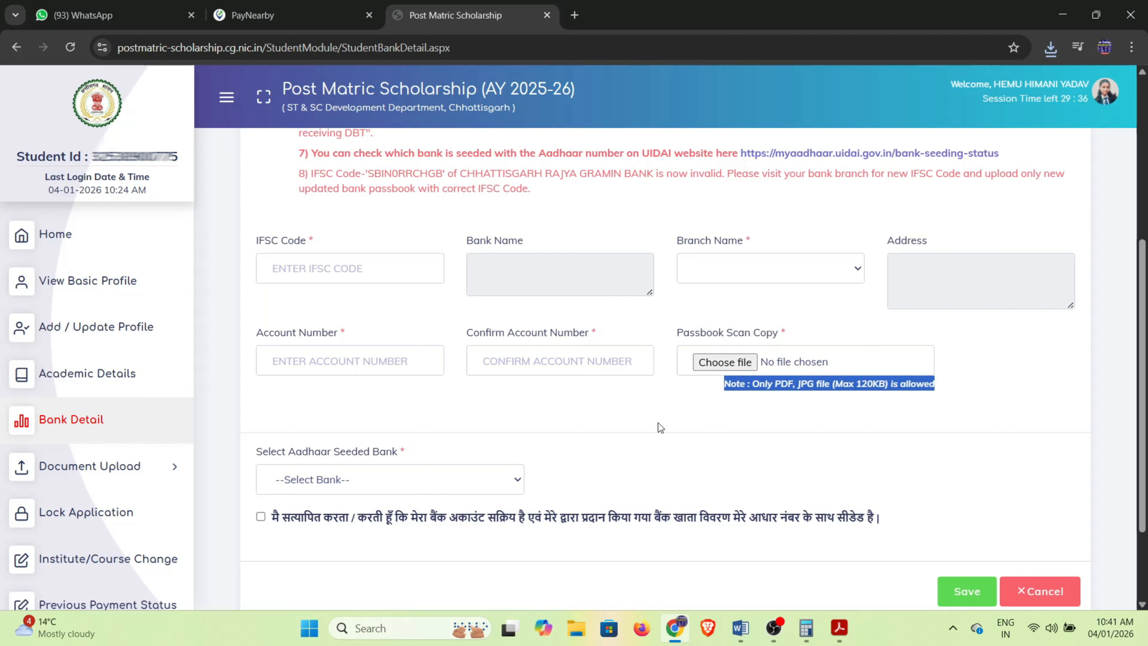
click(603, 421)
drag(252, 453, 416, 457)
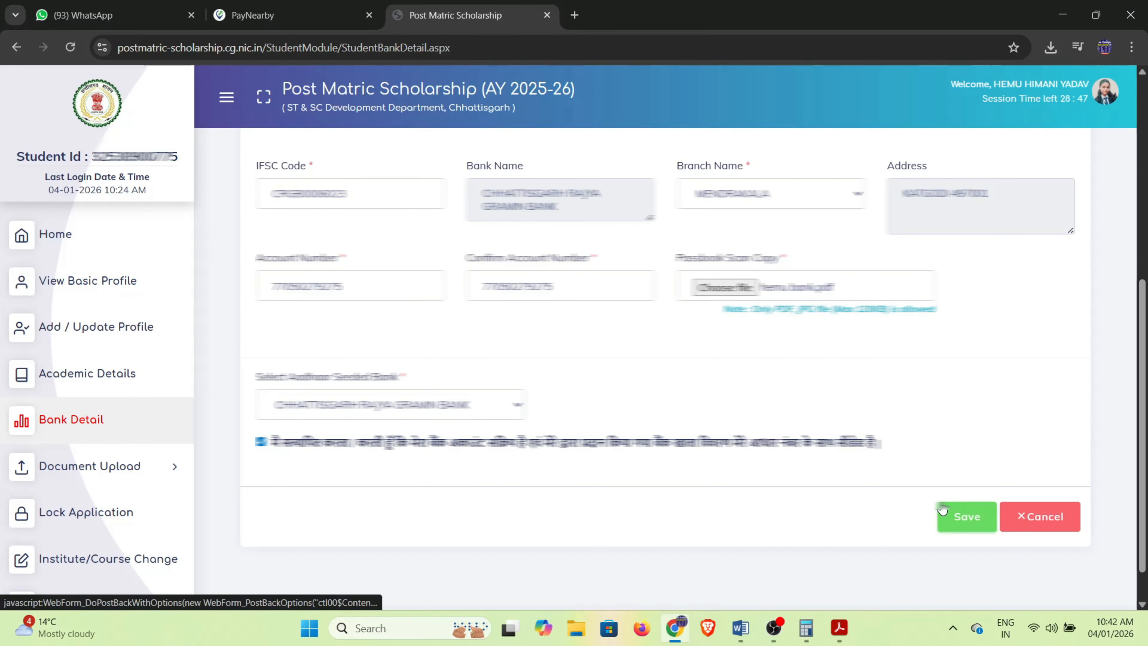
click(966, 519)
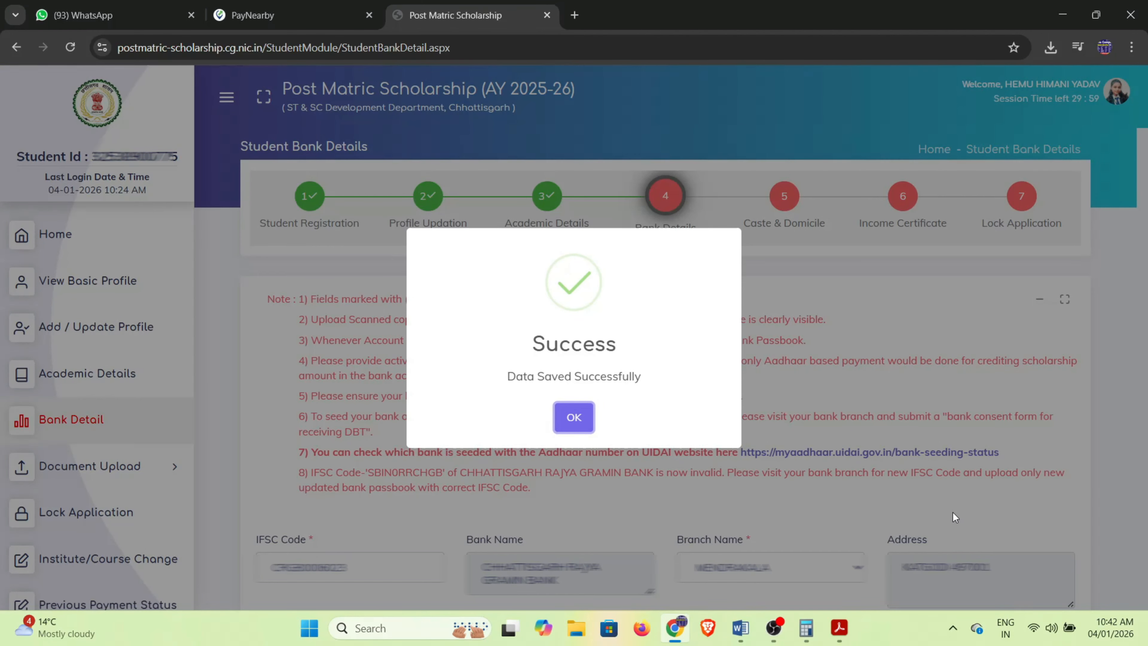
Dismiss the bank confirmation and start on the Caste Certificate reference number.
click(572, 417)
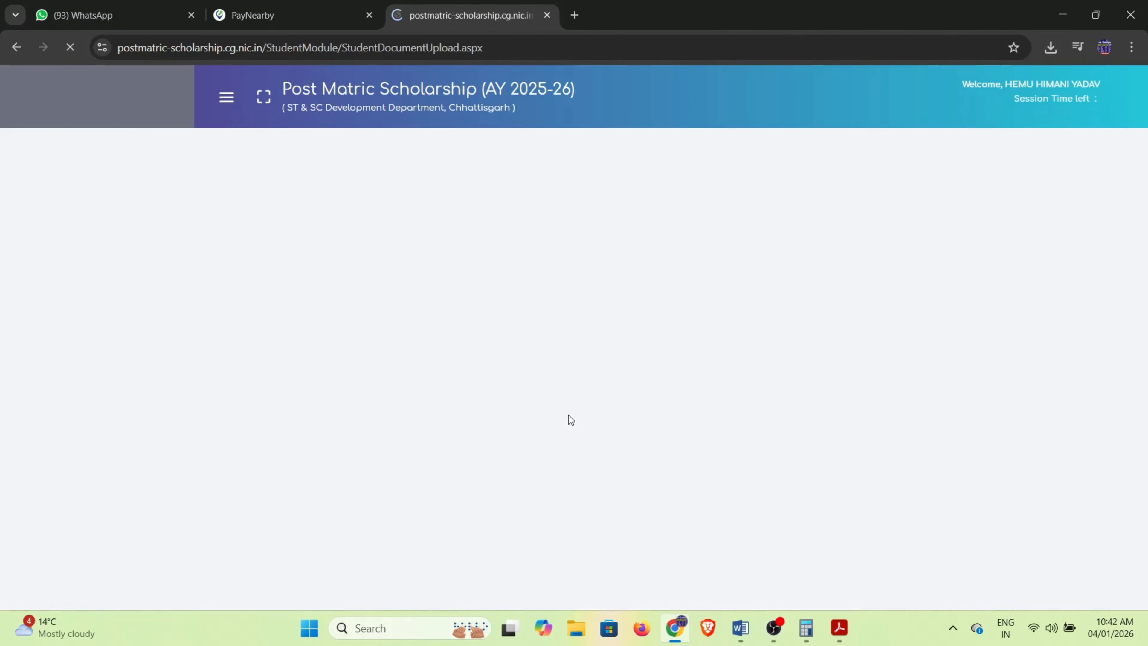
drag(742, 228, 833, 238)
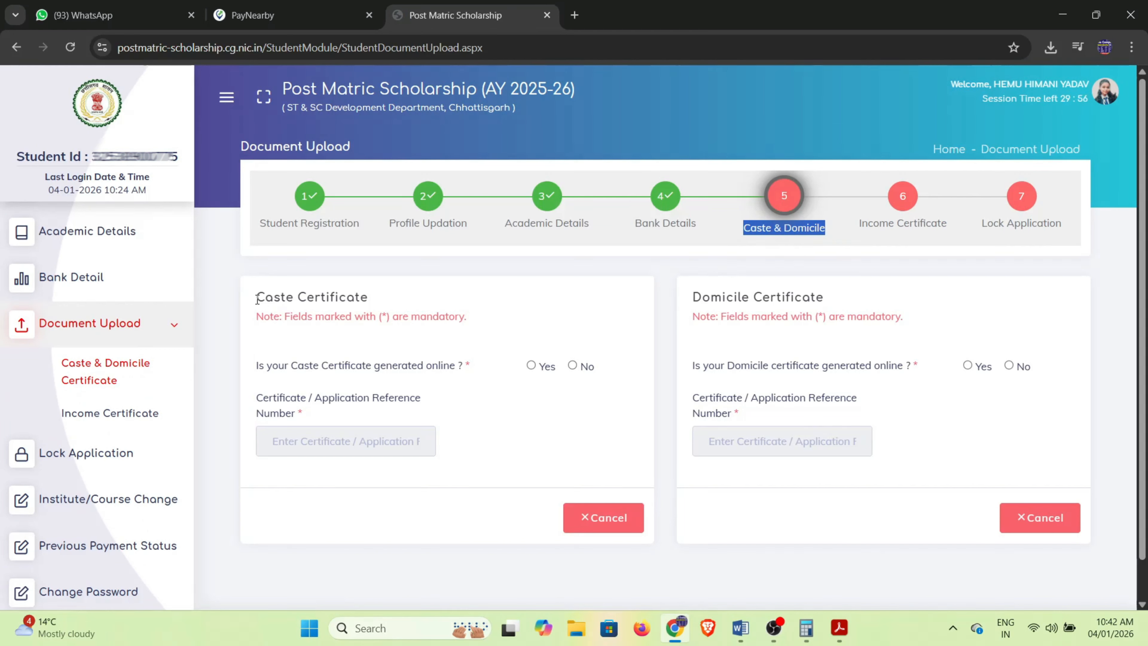
drag(256, 297, 372, 302)
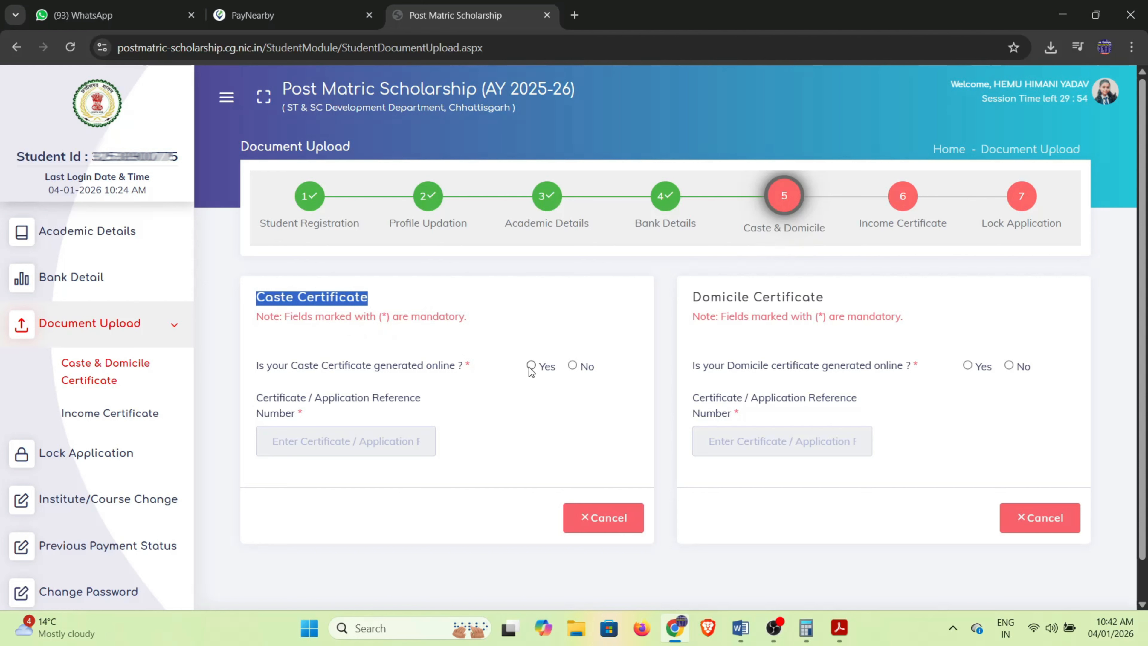
drag(267, 367, 466, 371)
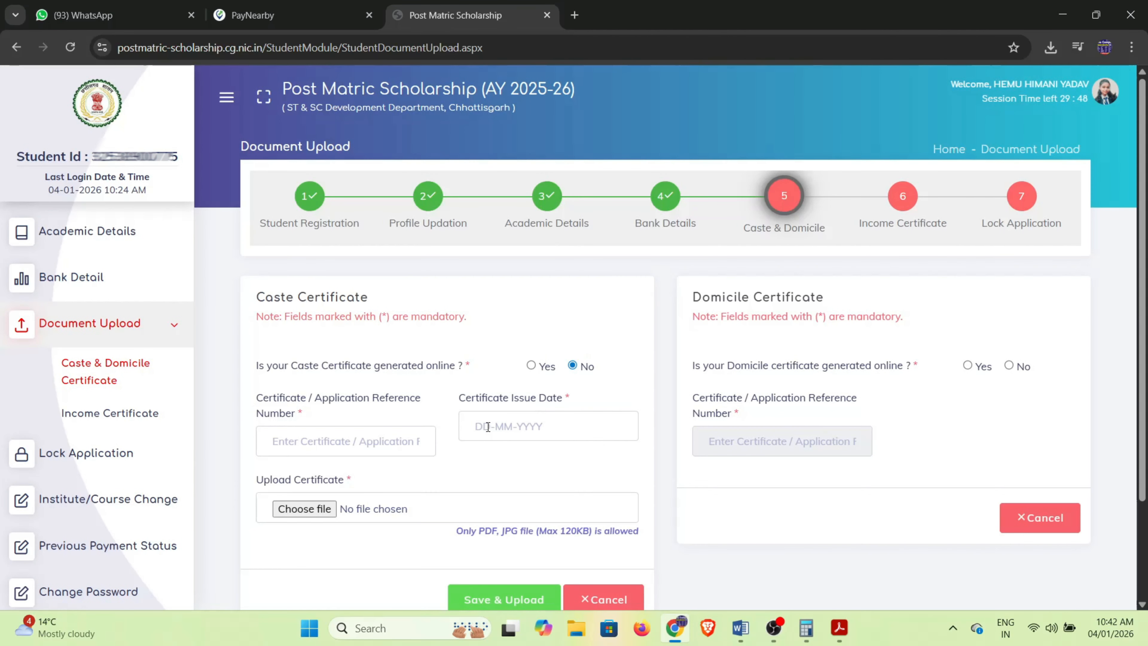
click(337, 445)
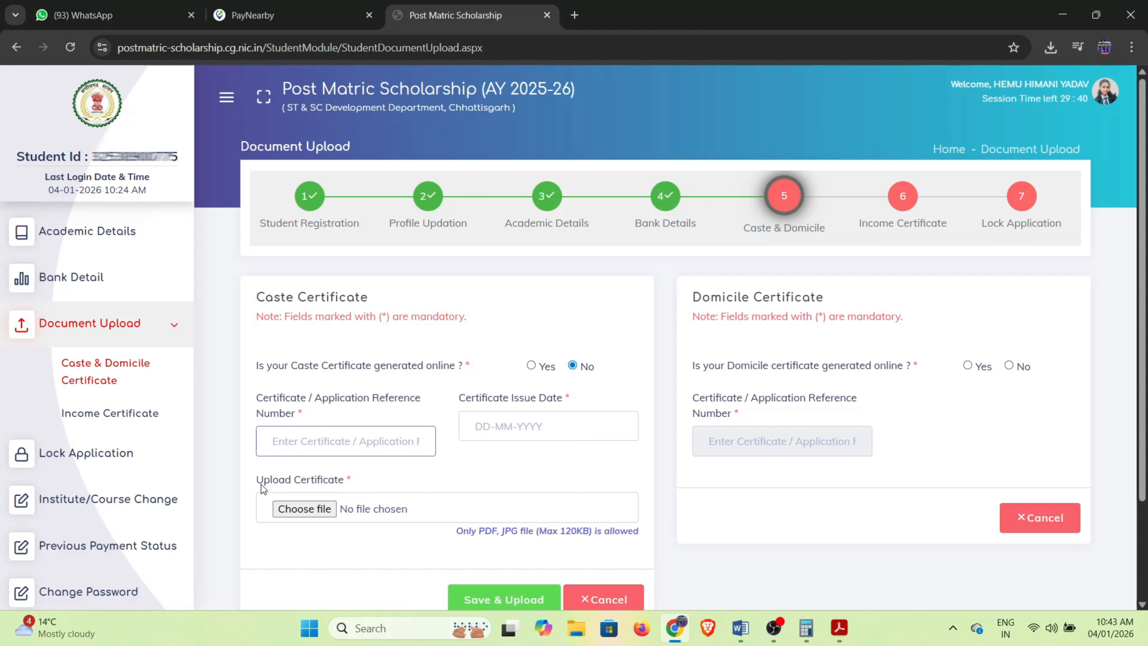
Check the certificate file type and size limits, then return to the caste reference number field.
drag(264, 488, 357, 486)
scroll(334, 549, down, 2)
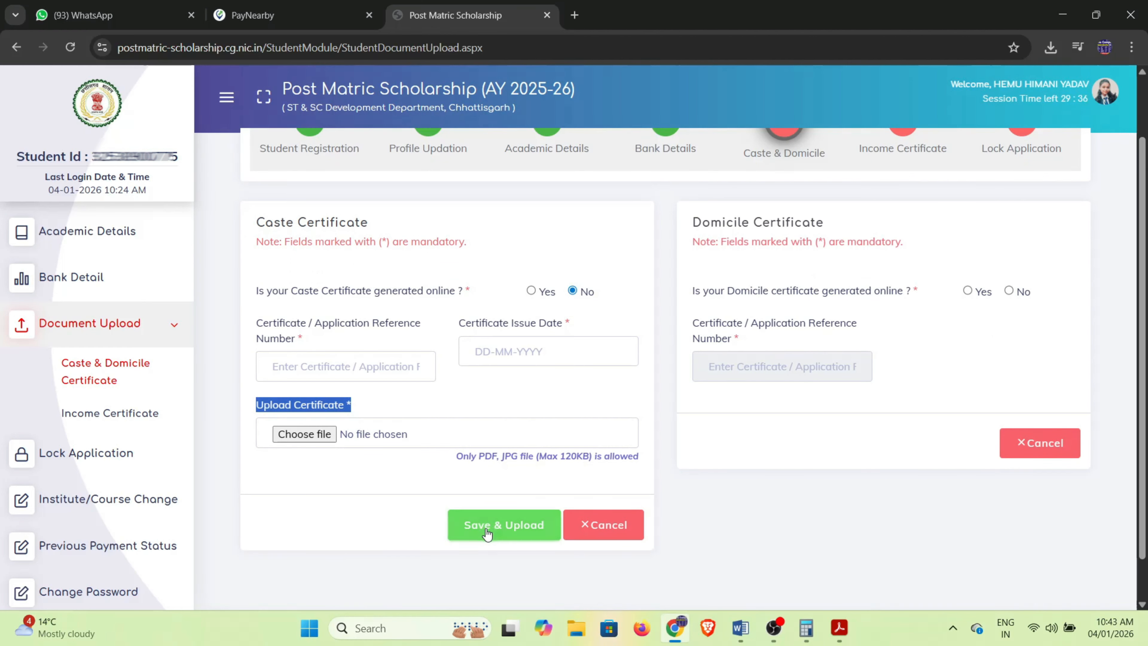
drag(451, 459, 598, 464)
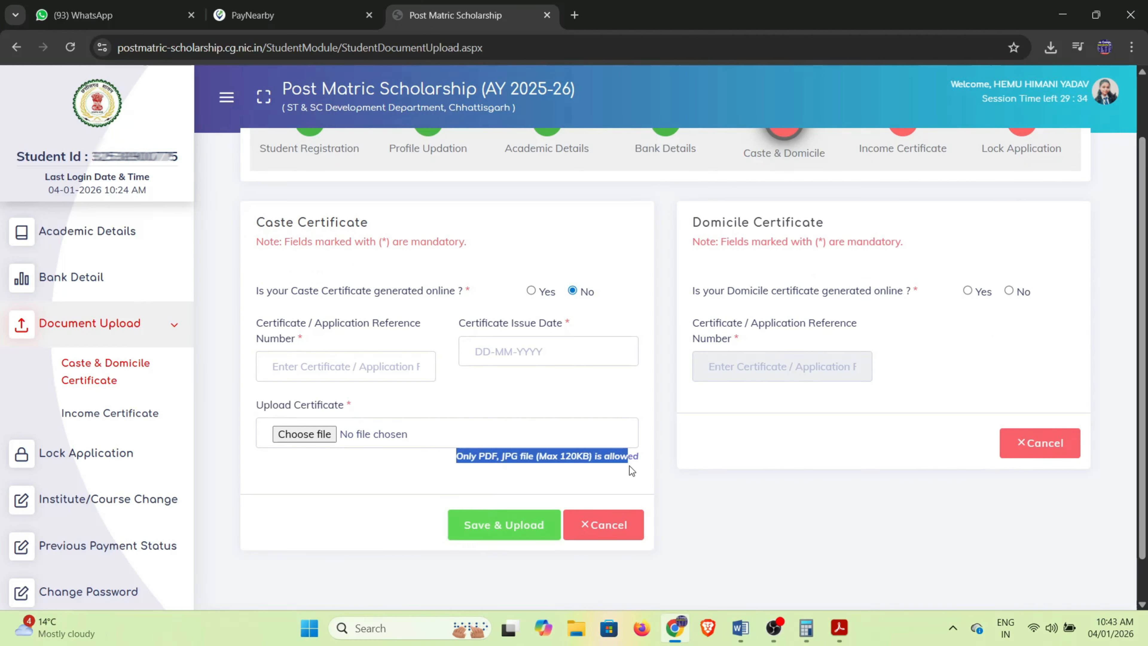
click(758, 368)
scroll(724, 339, up, 2)
drag(691, 297, 833, 308)
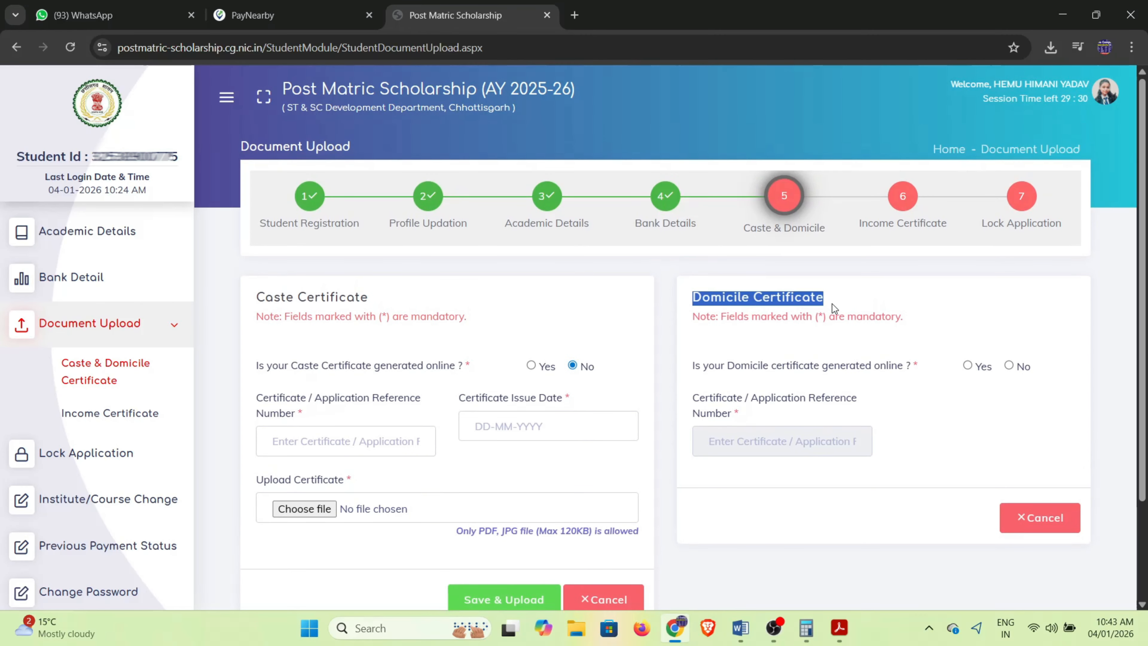
drag(695, 369, 888, 369)
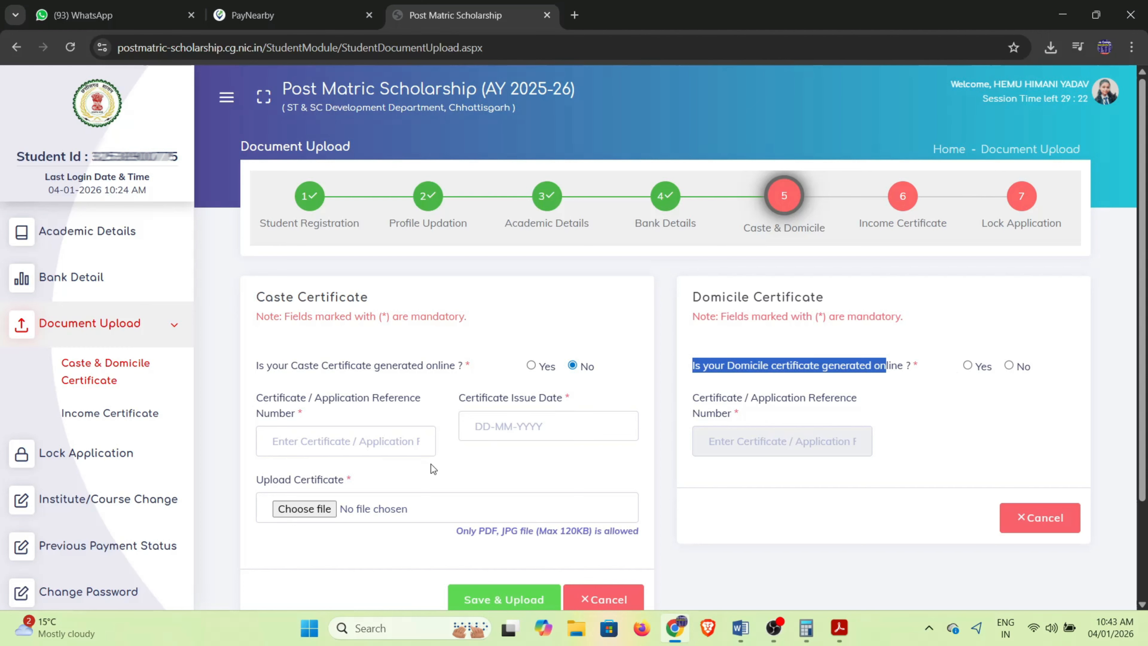
click(332, 445)
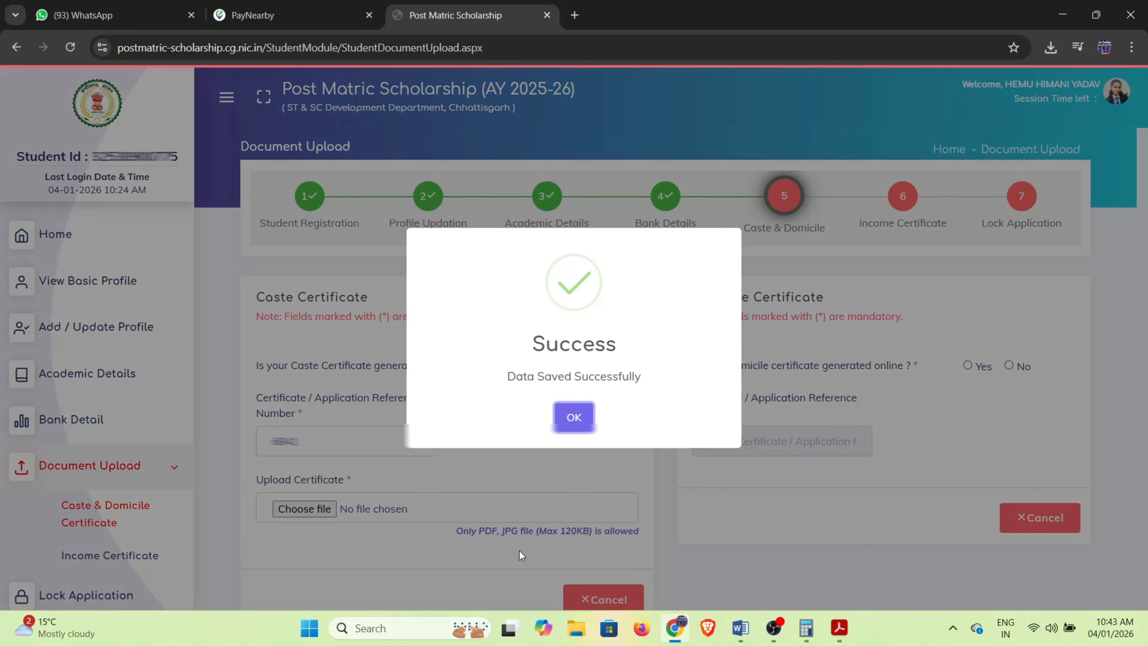
Acknowledge the caste certificate (issued 12-09-2016) as saved and move to the Domicile Certificate section.
click(574, 418)
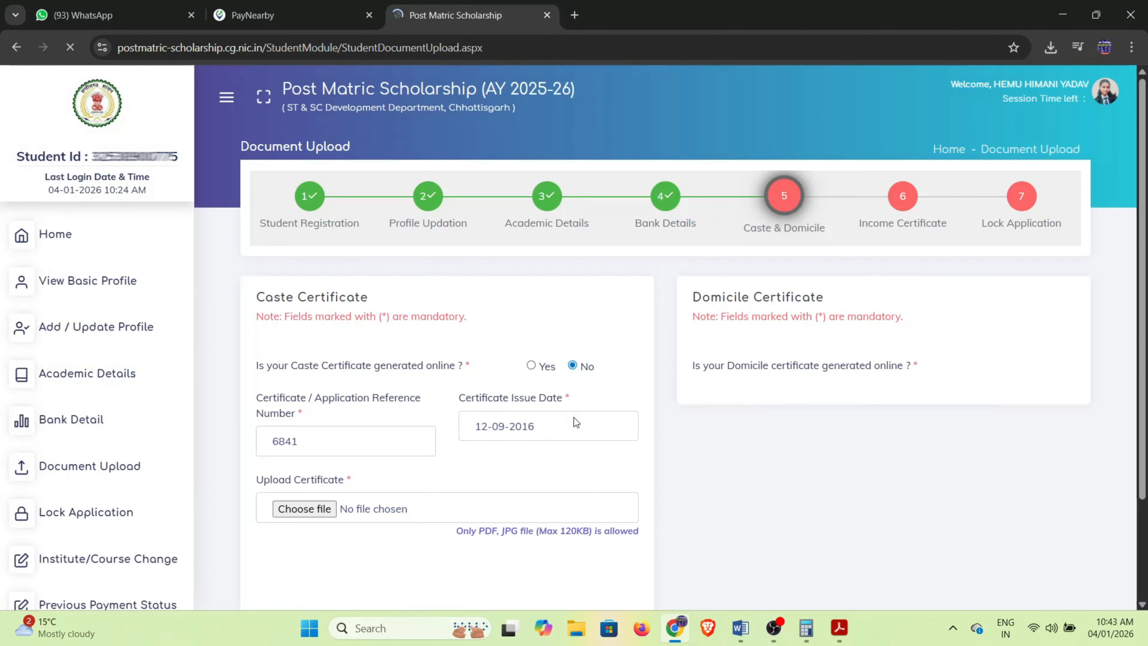
scroll(594, 489, down, 3)
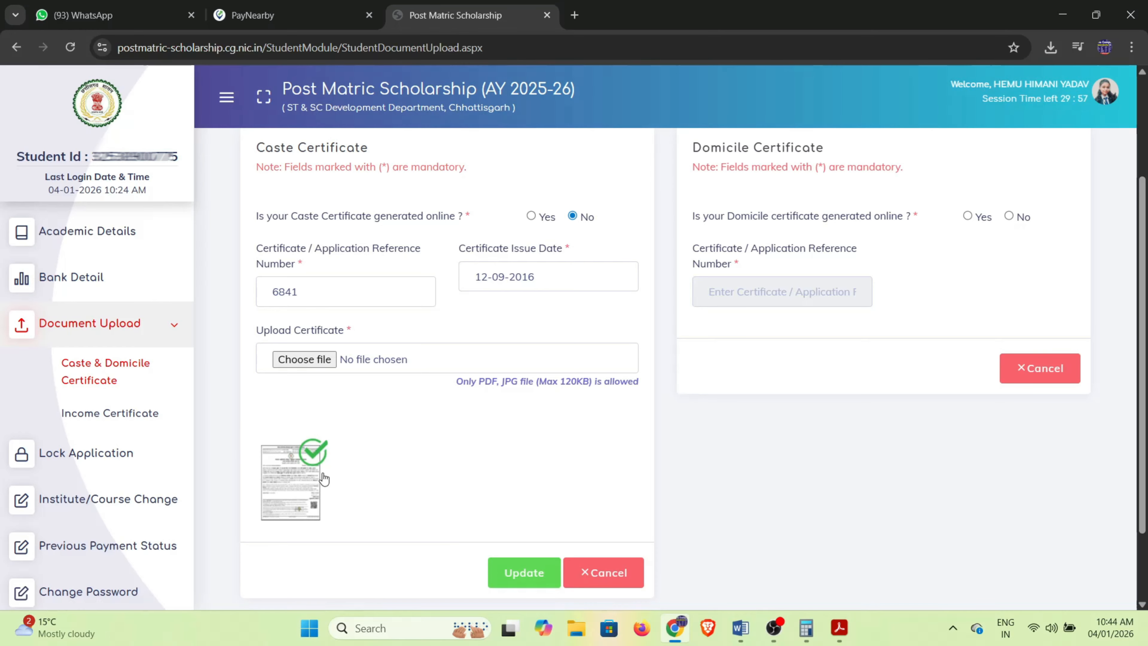
scroll(482, 490, up, 3)
drag(695, 303, 849, 304)
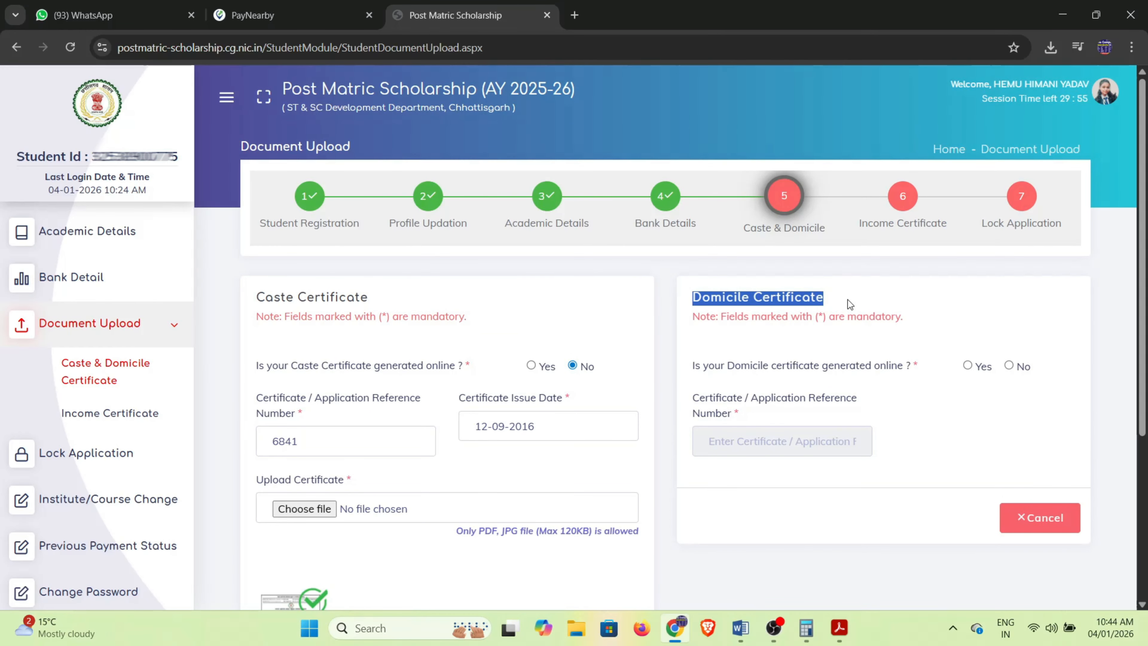
Mark the domicile certificate as online, enter its reference number and fetch it from eDistrict.
click(968, 366)
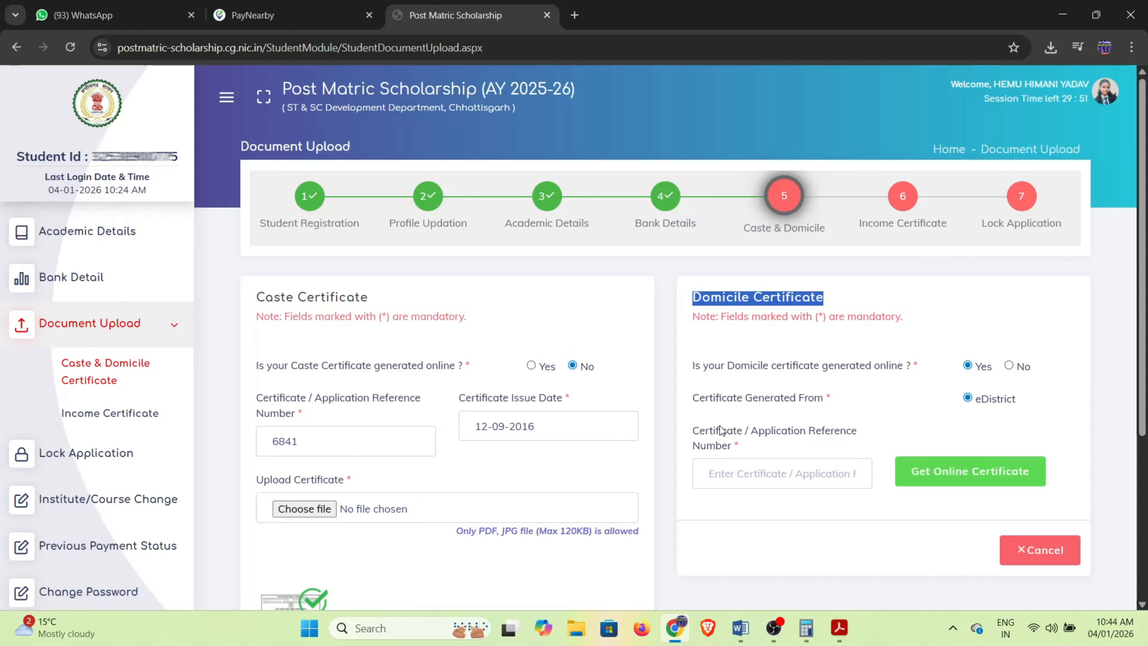
click(754, 473)
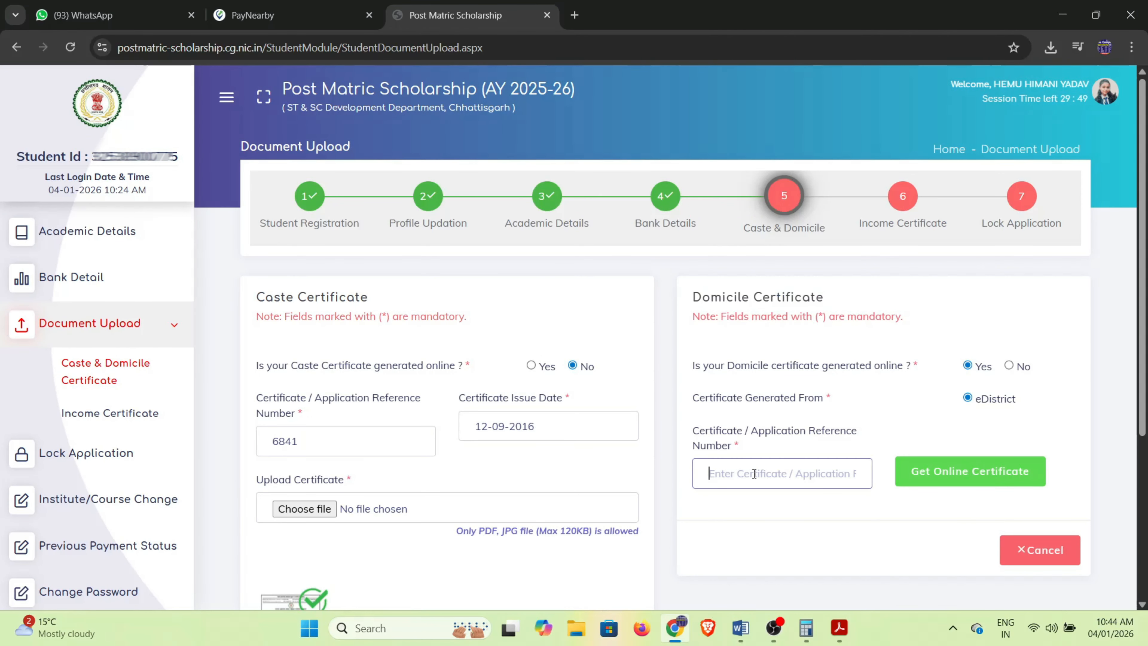
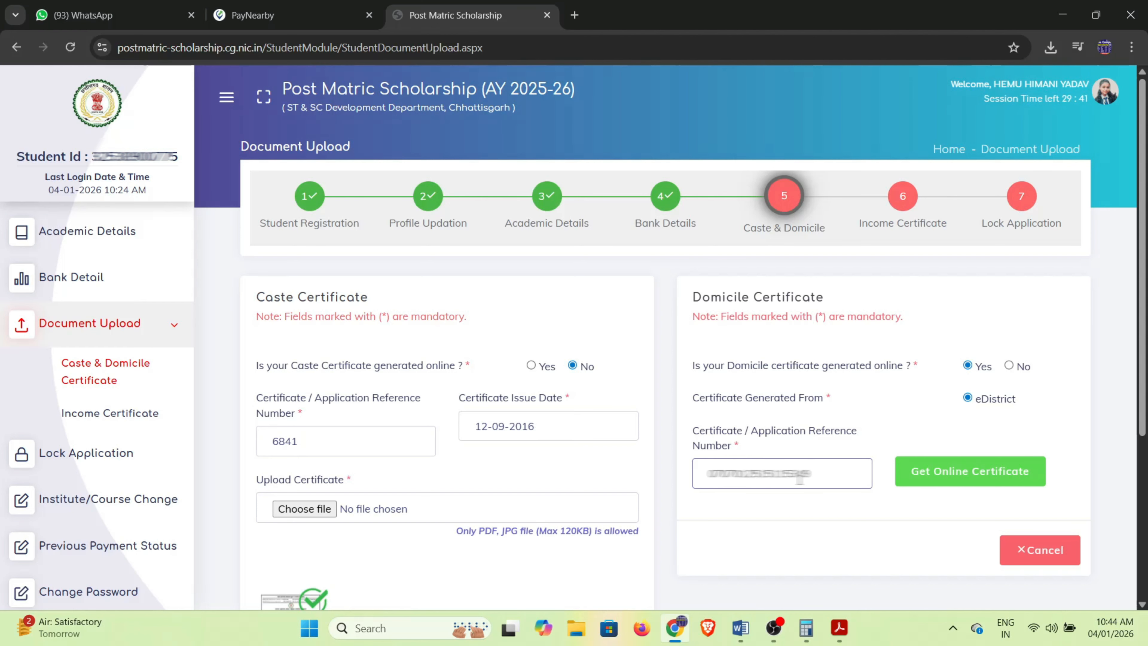
click(955, 474)
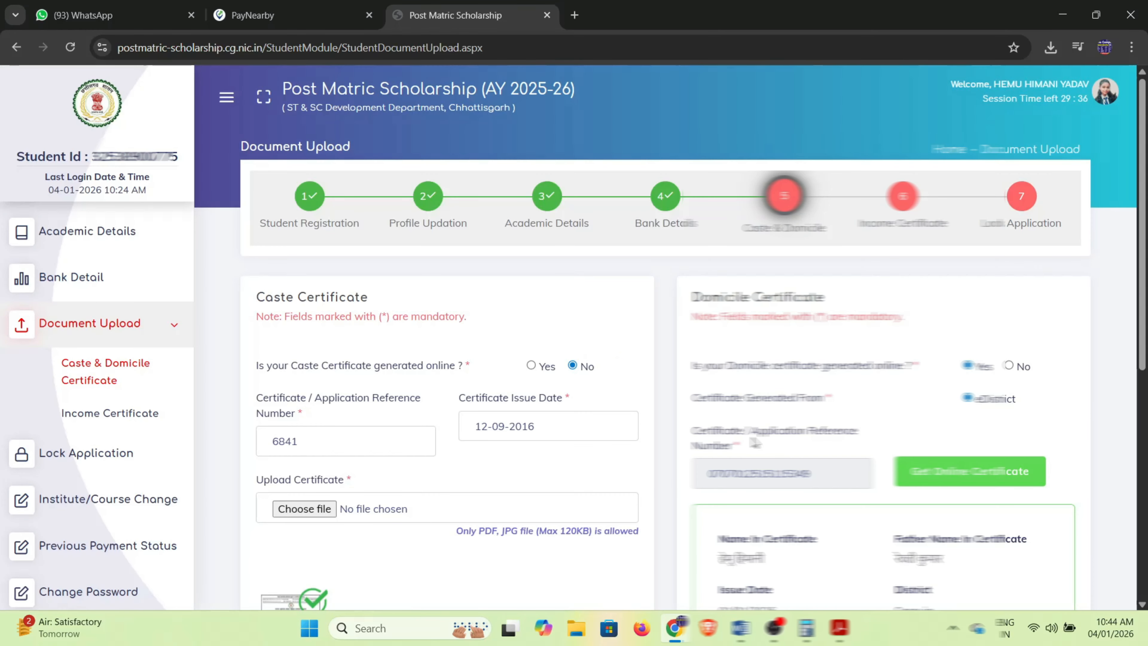
Accept the fetched domicile certificate as own, save and upload it, and close the success message.
scroll(744, 453, down, 3)
drag(717, 407, 792, 414)
drag(889, 409, 951, 416)
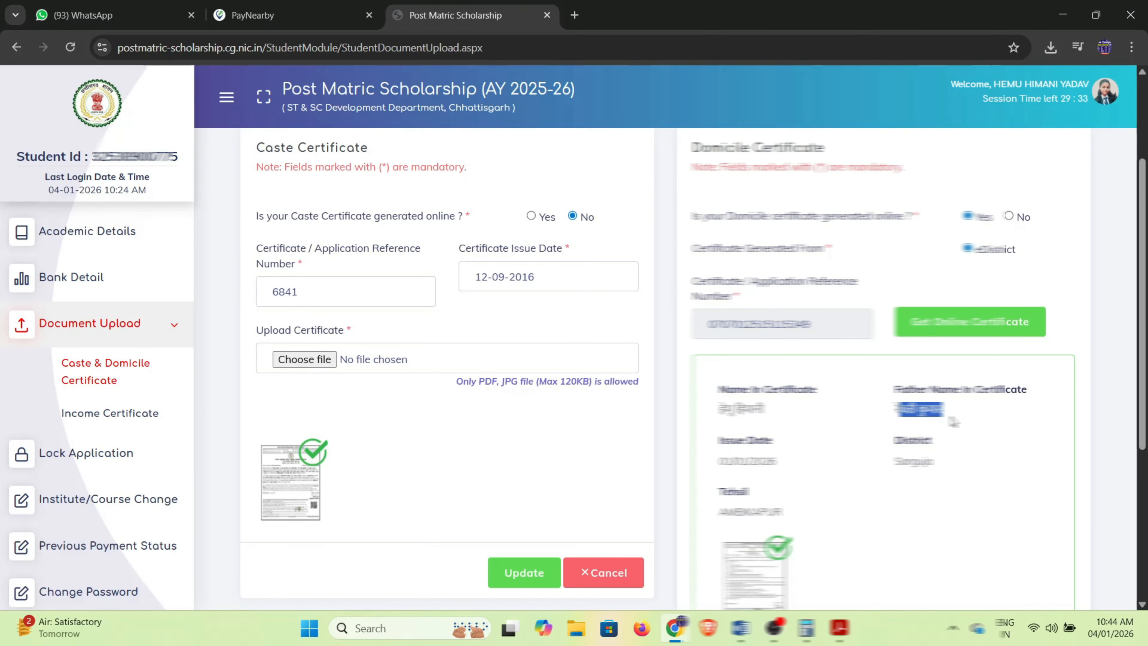
scroll(954, 418, down, 3)
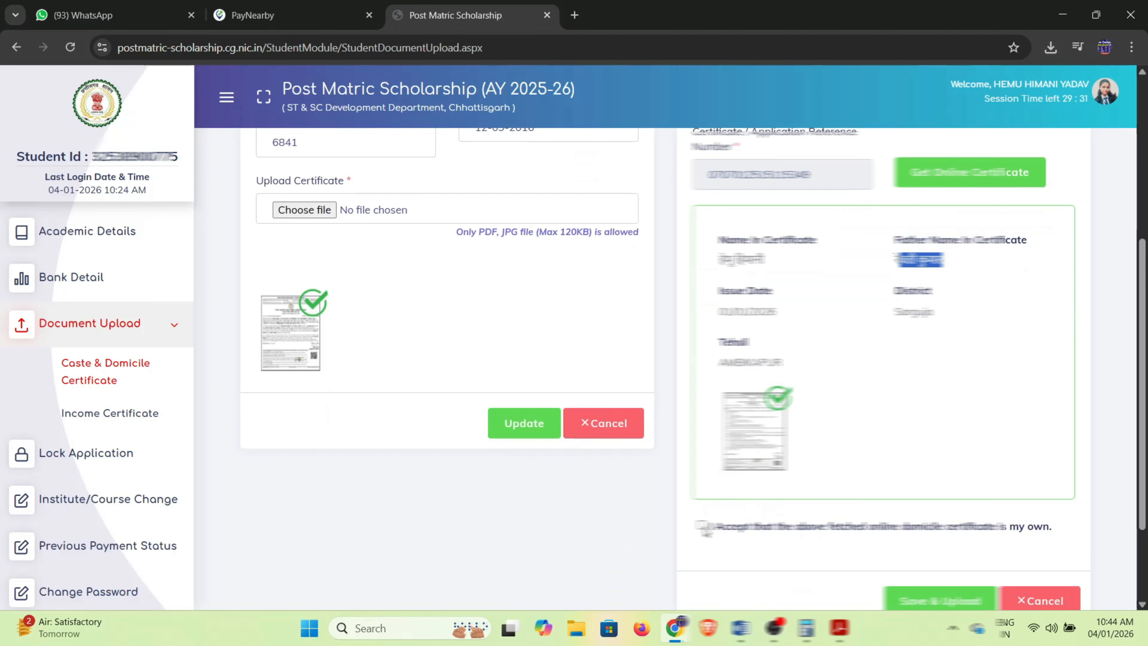
click(700, 525)
scroll(703, 527, down, 3)
click(930, 478)
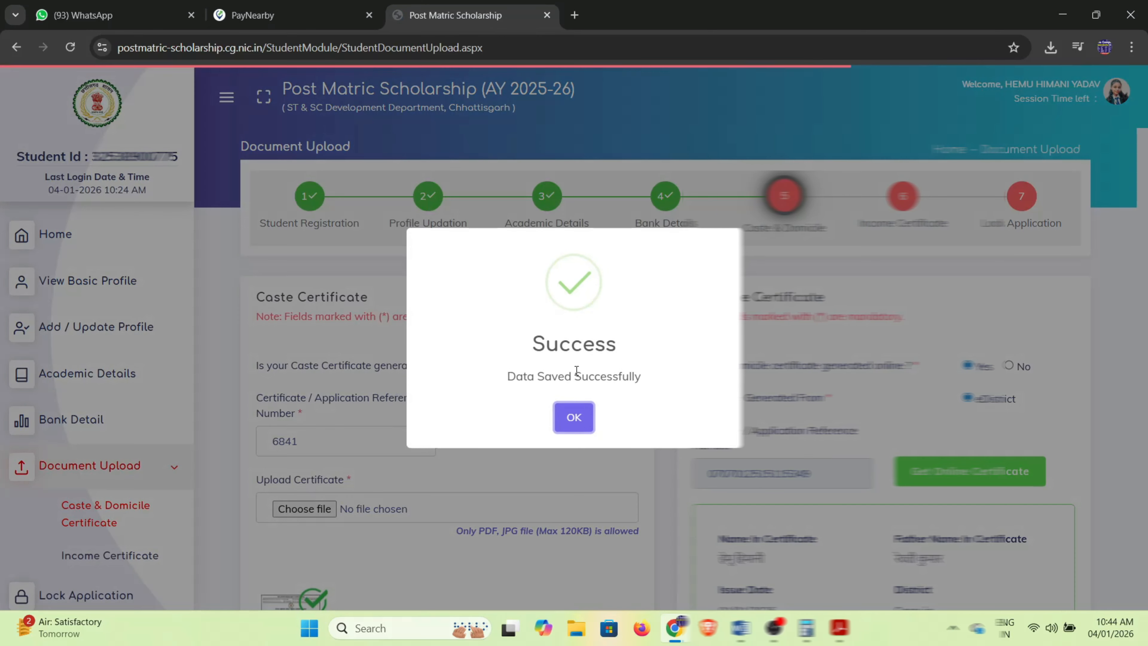
drag(508, 377, 653, 391)
click(578, 417)
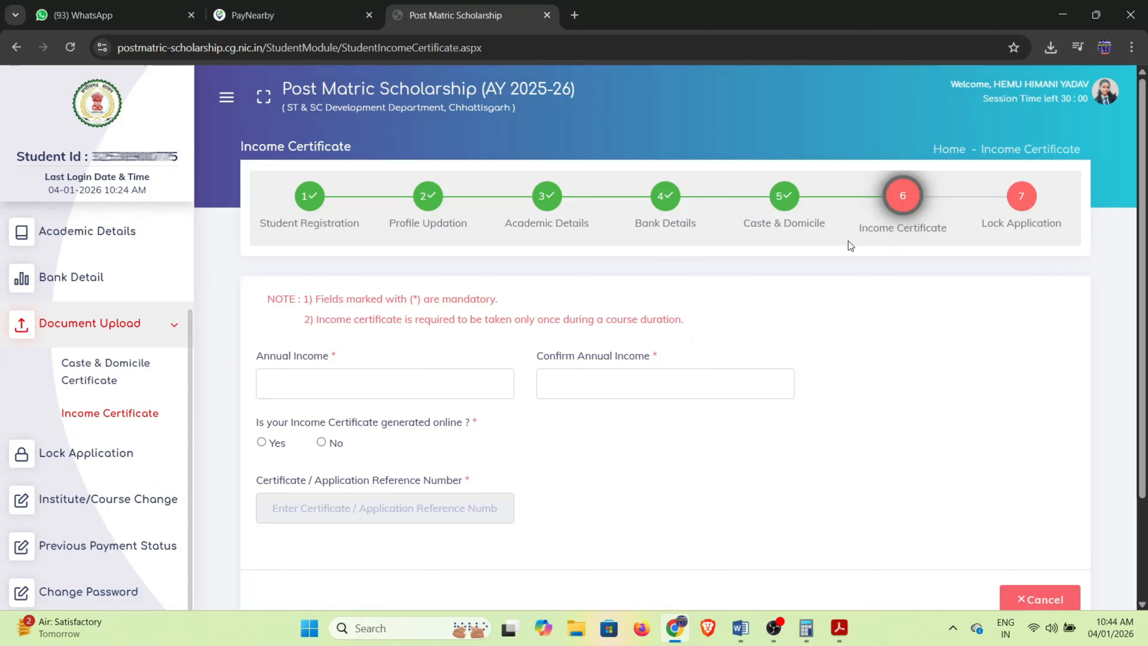
Fill in the annual income on the Income Certificate page.
drag(848, 242, 952, 236)
click(901, 257)
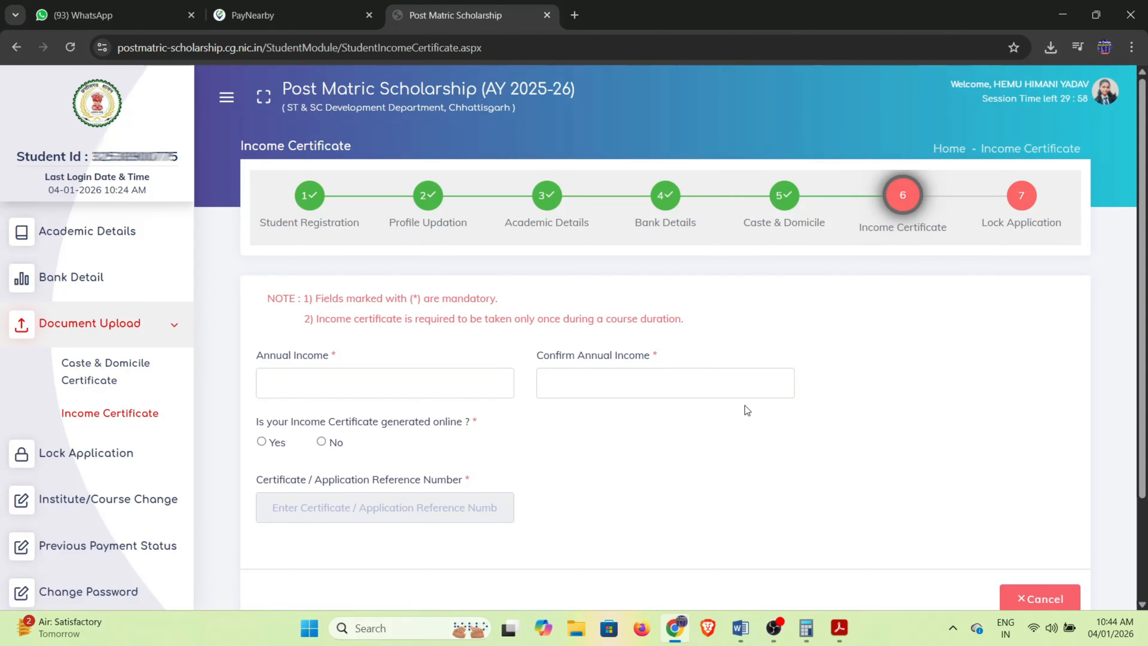
scroll(744, 406, down, 2)
drag(257, 288, 326, 312)
click(325, 316)
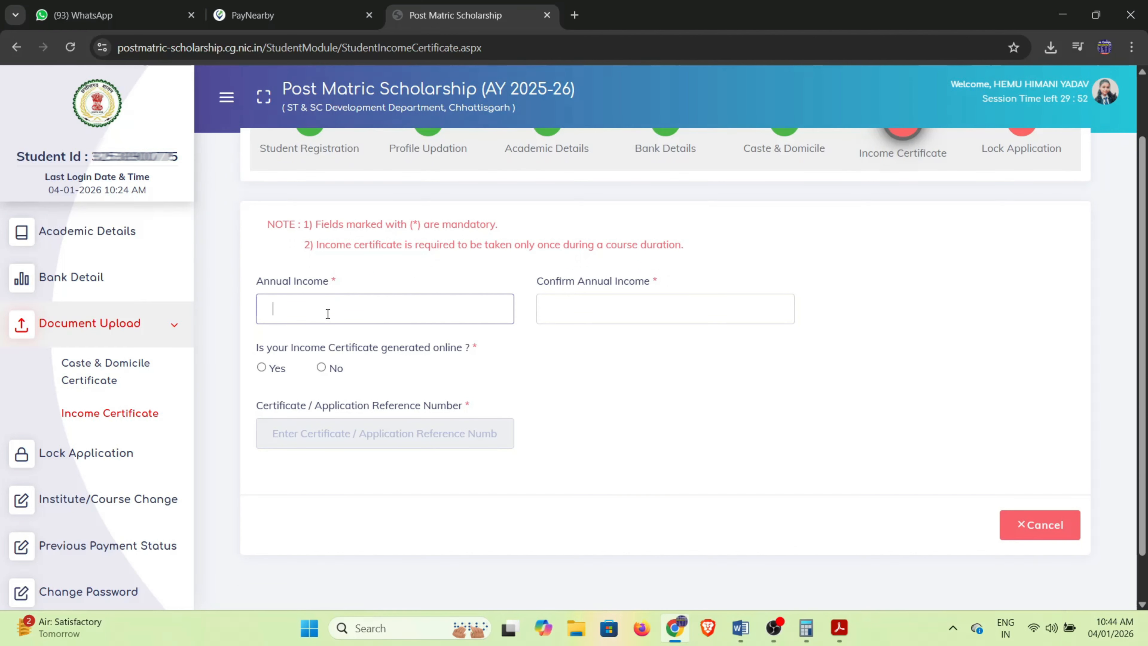
text(60000)
click(628, 303)
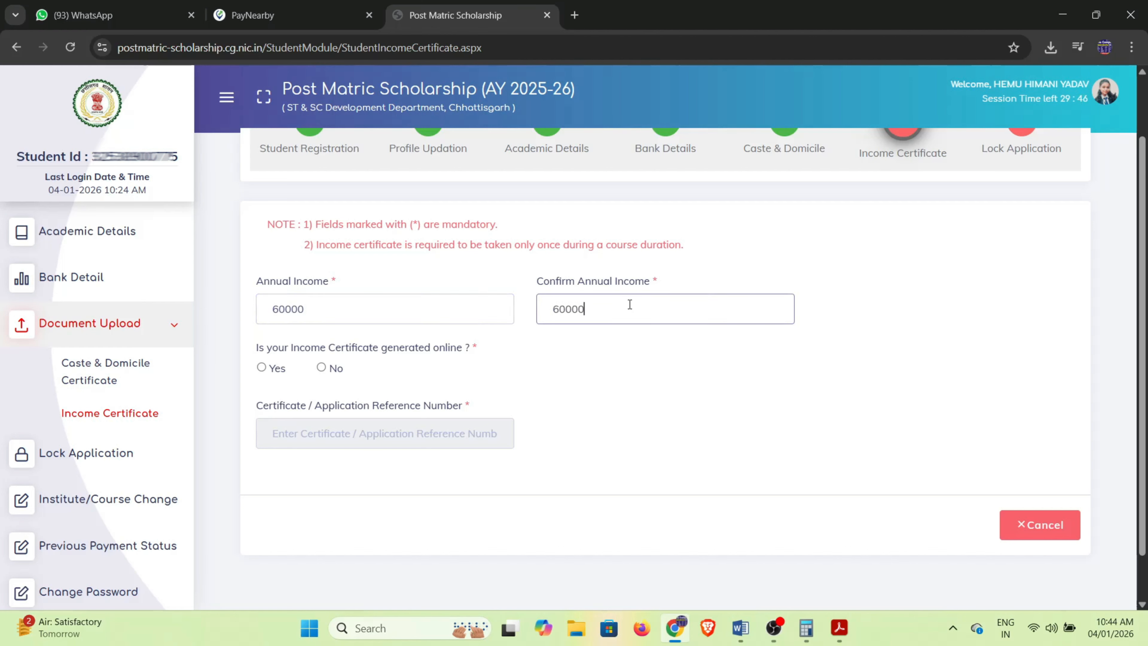
Mark the income certificate as generated online, enter its reference number and fetch it.
drag(256, 352, 381, 349)
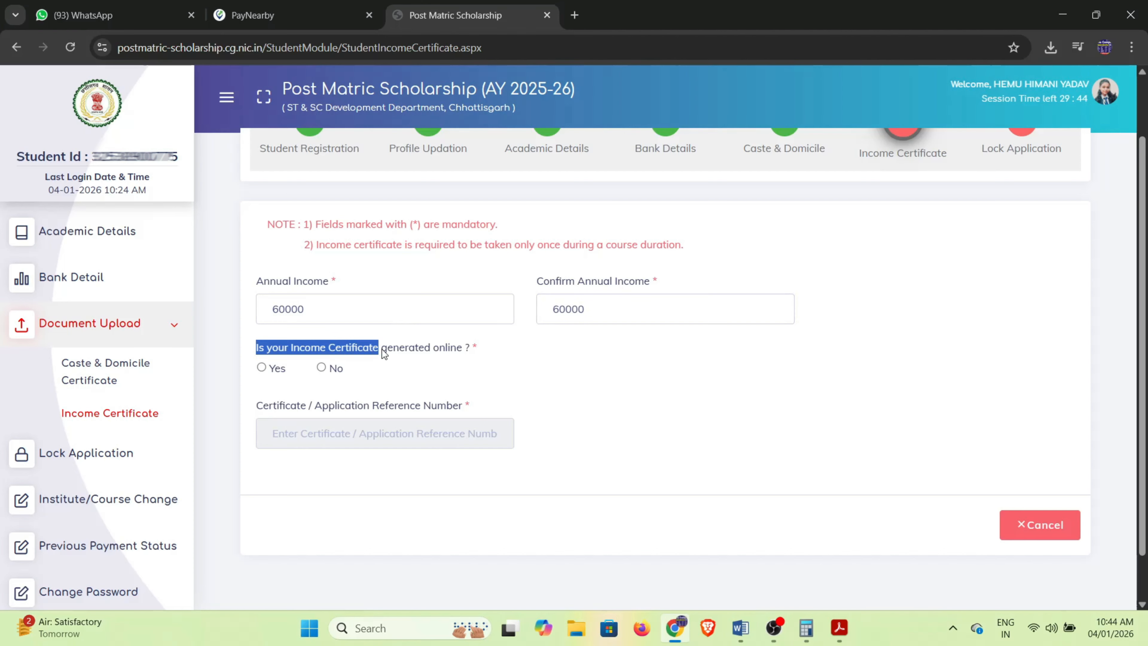
click(262, 367)
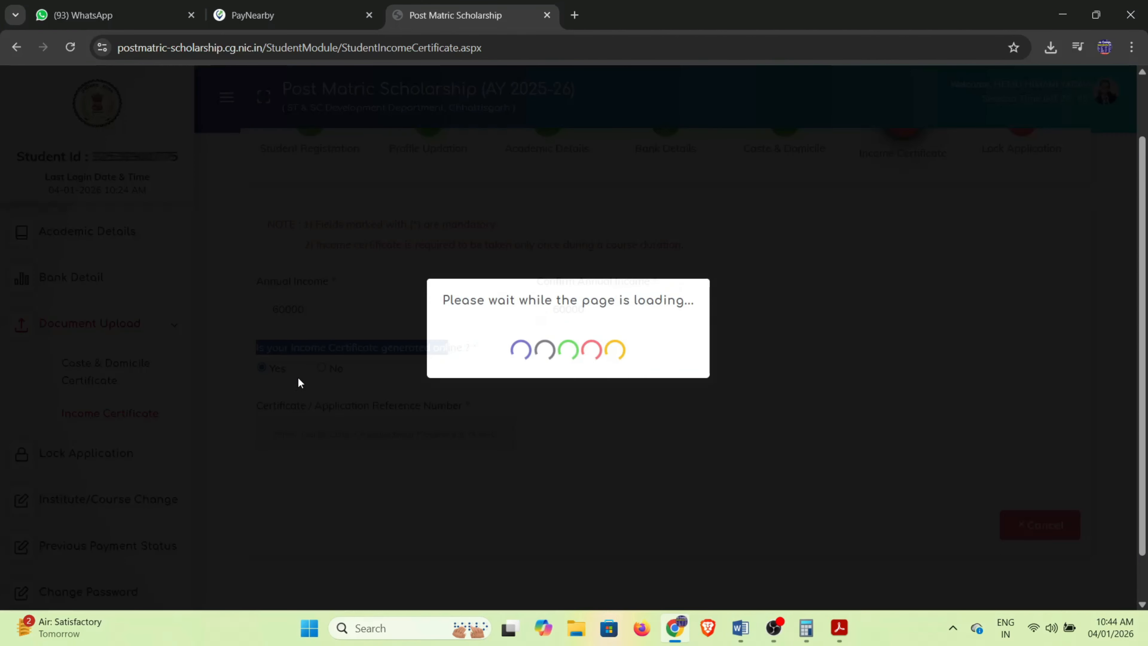
click(385, 374)
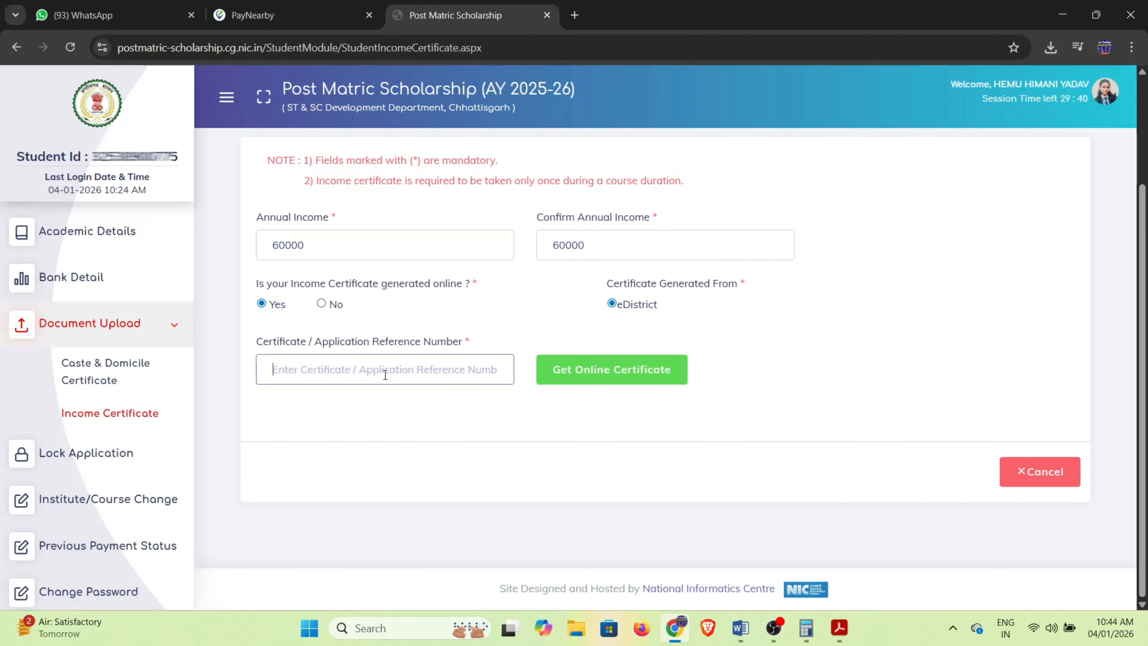
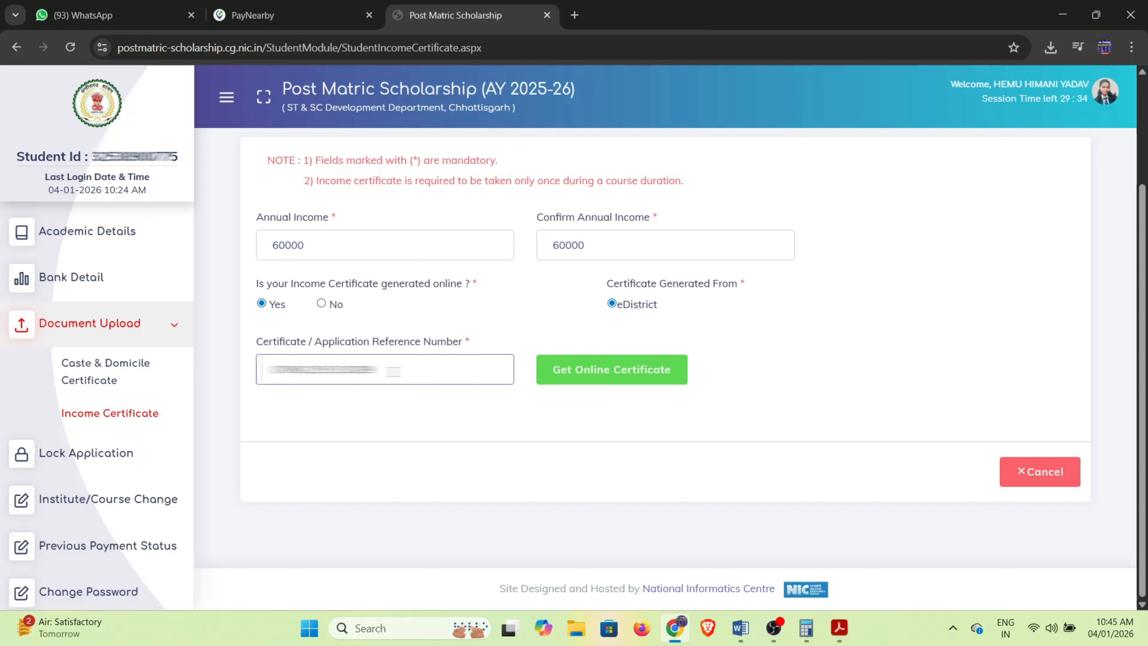
click(588, 369)
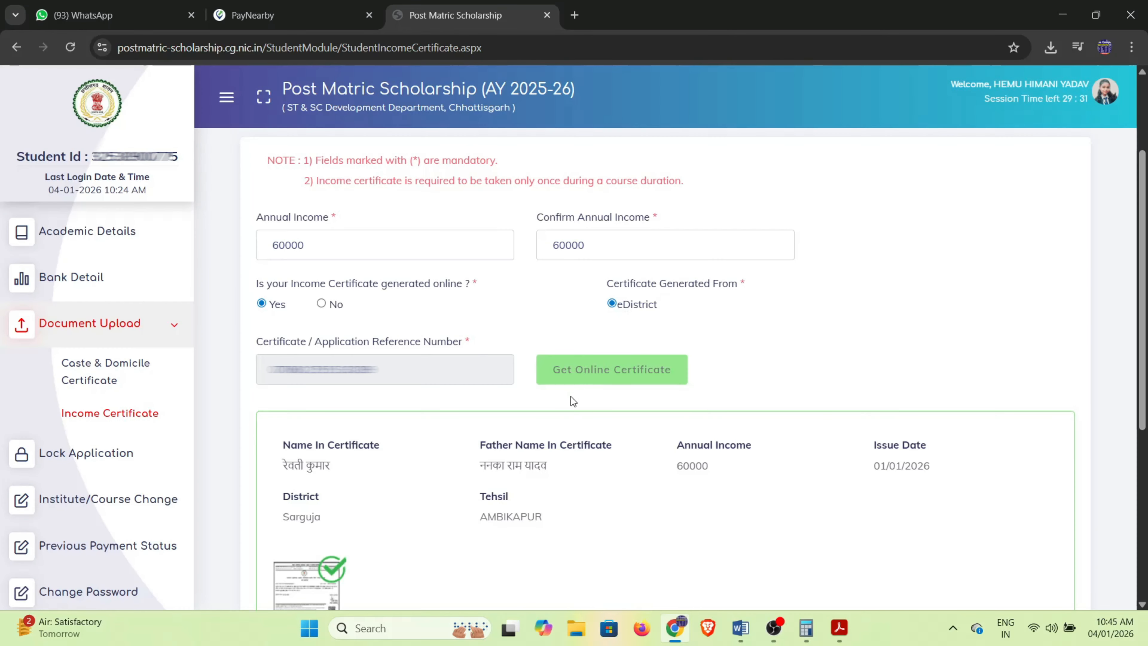
Accept the fetched income certificate as own, save it and dismiss the confirmation.
scroll(375, 390, down, 3)
drag(282, 319, 367, 324)
drag(478, 324, 565, 320)
scroll(628, 369, down, 3)
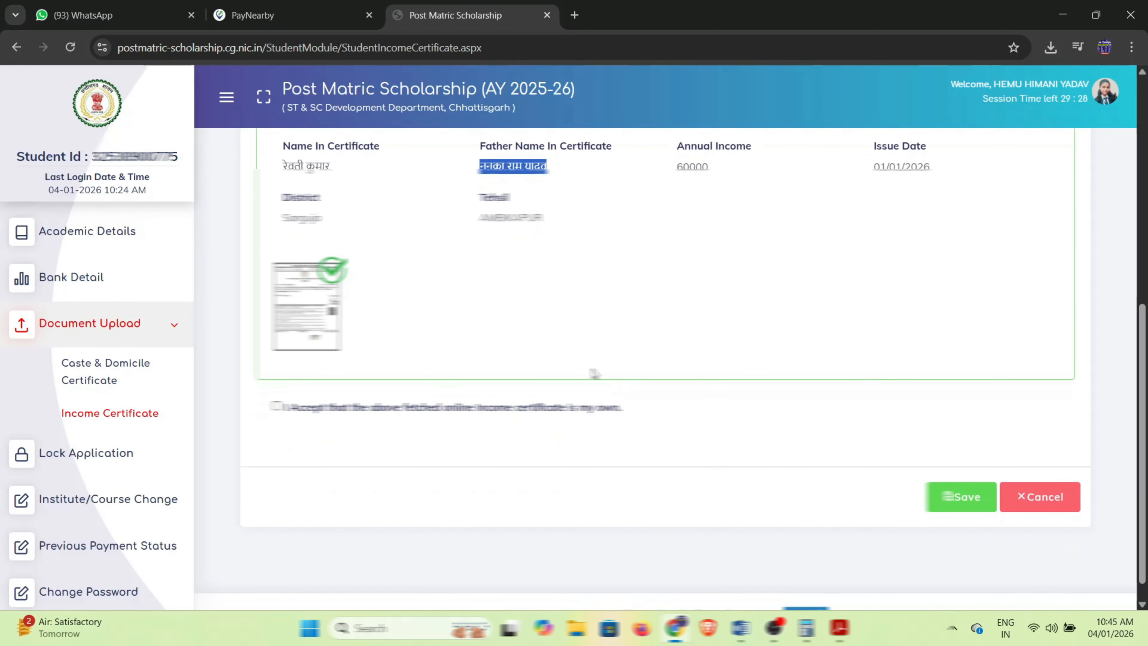
click(275, 406)
click(945, 500)
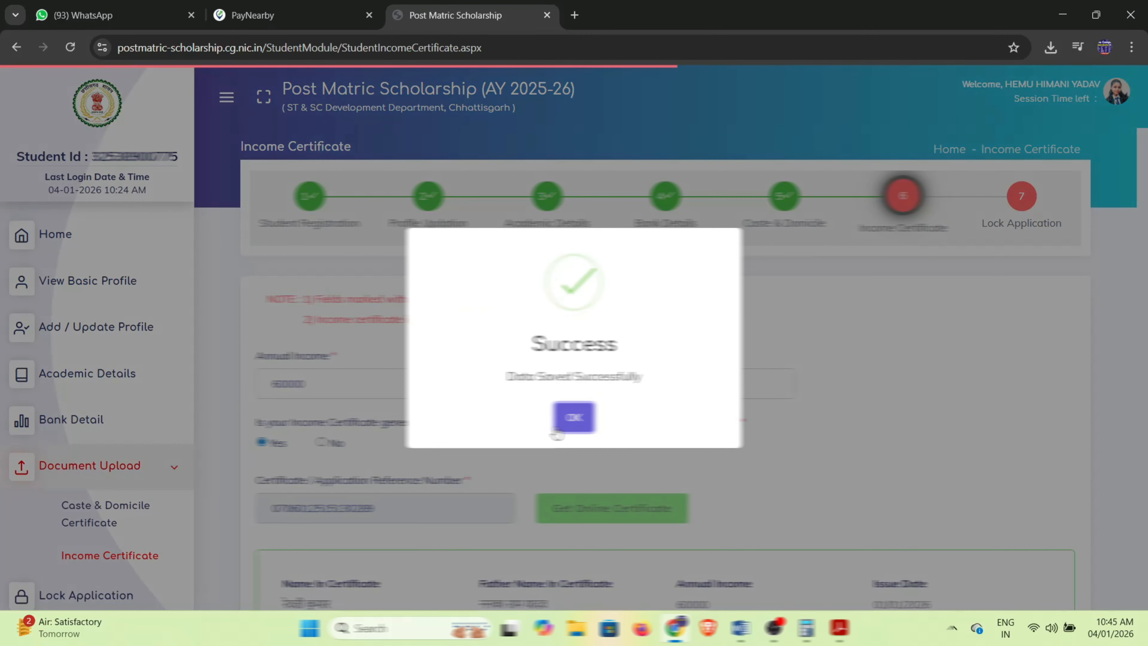
click(573, 419)
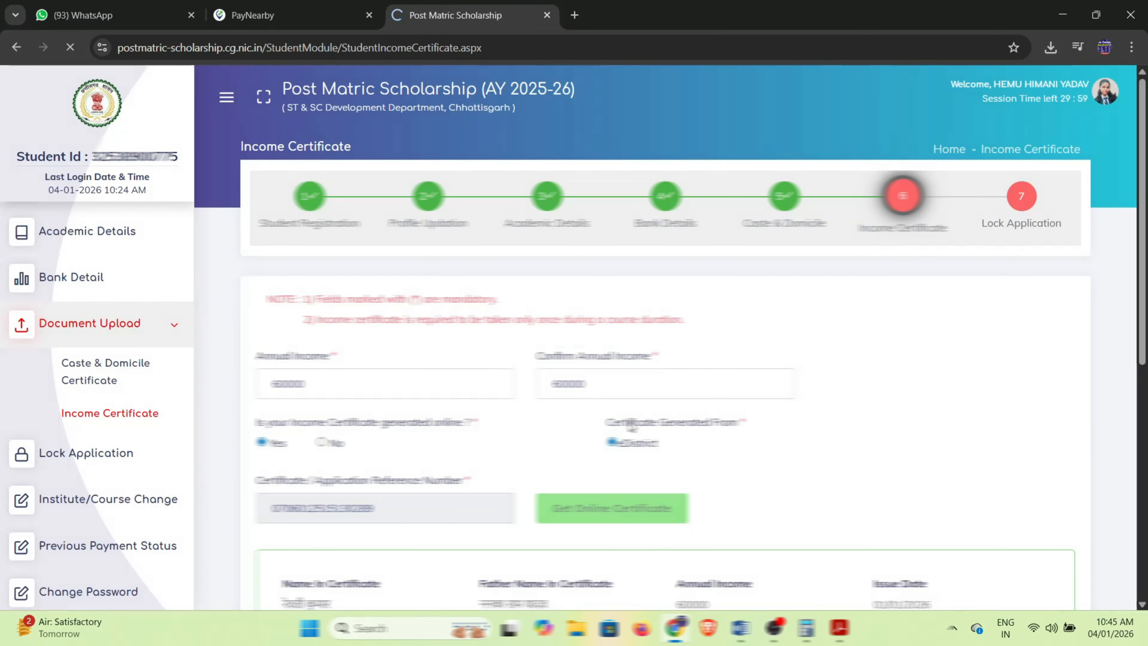
Enter the student's OTR number on the Lock Application page, correcting the mistyped first digits.
scroll(452, 403, down, 2)
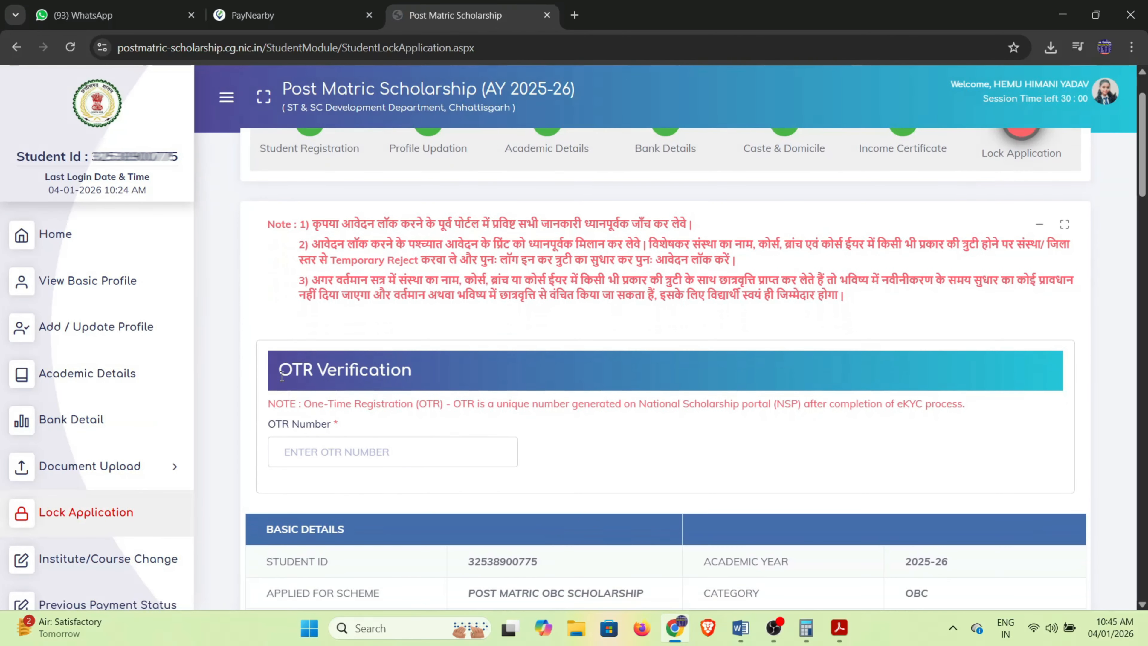
drag(281, 376, 436, 374)
drag(271, 404, 390, 419)
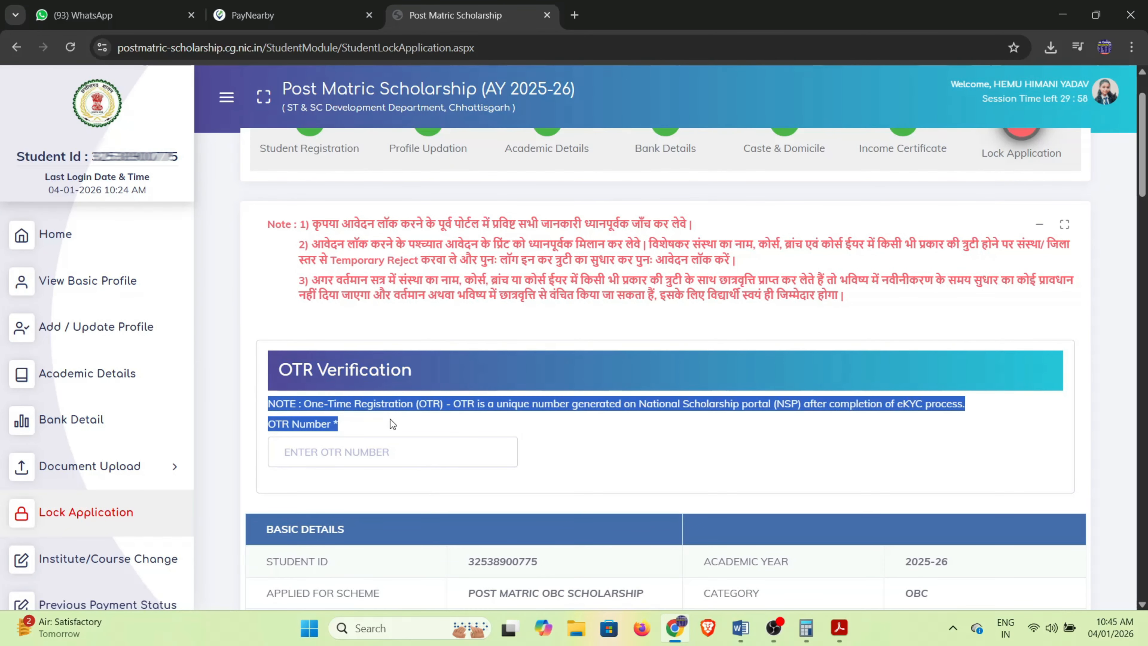
click(365, 451)
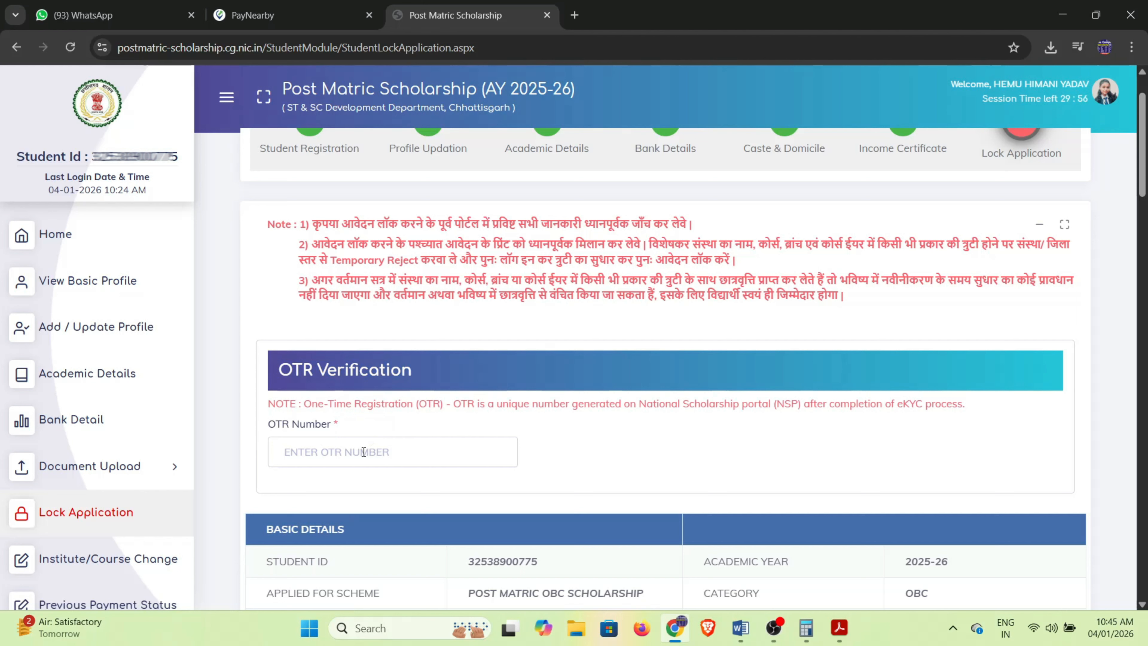
click(363, 452)
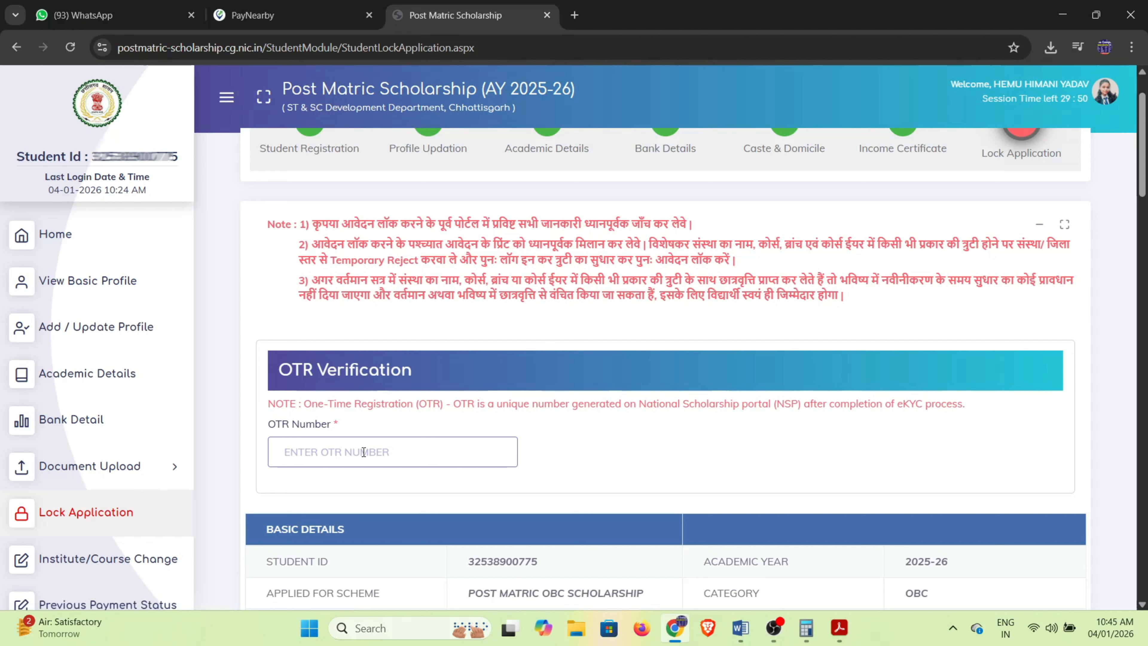
text(220)
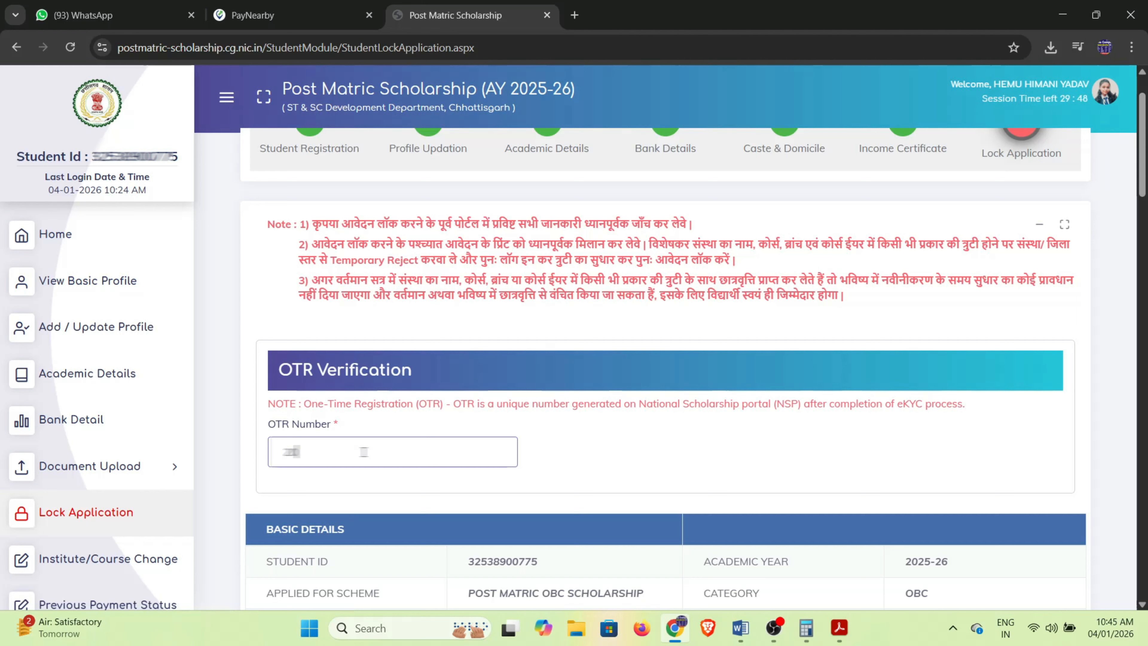
key(BackSpace)
key(BackSpace)
key(BackSpace)
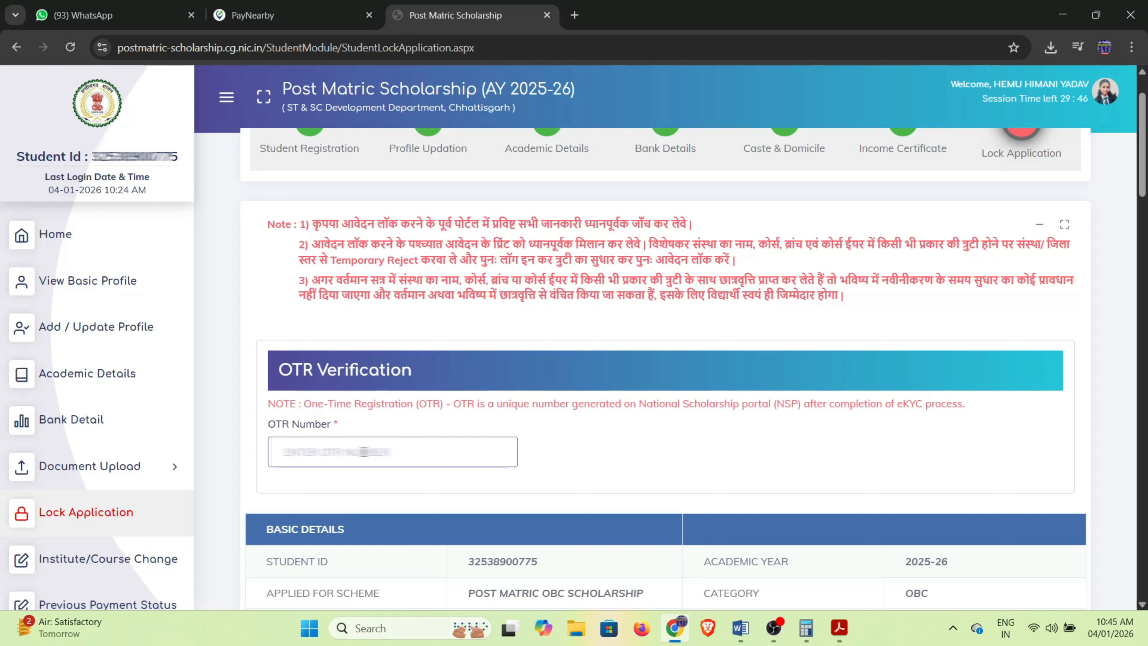
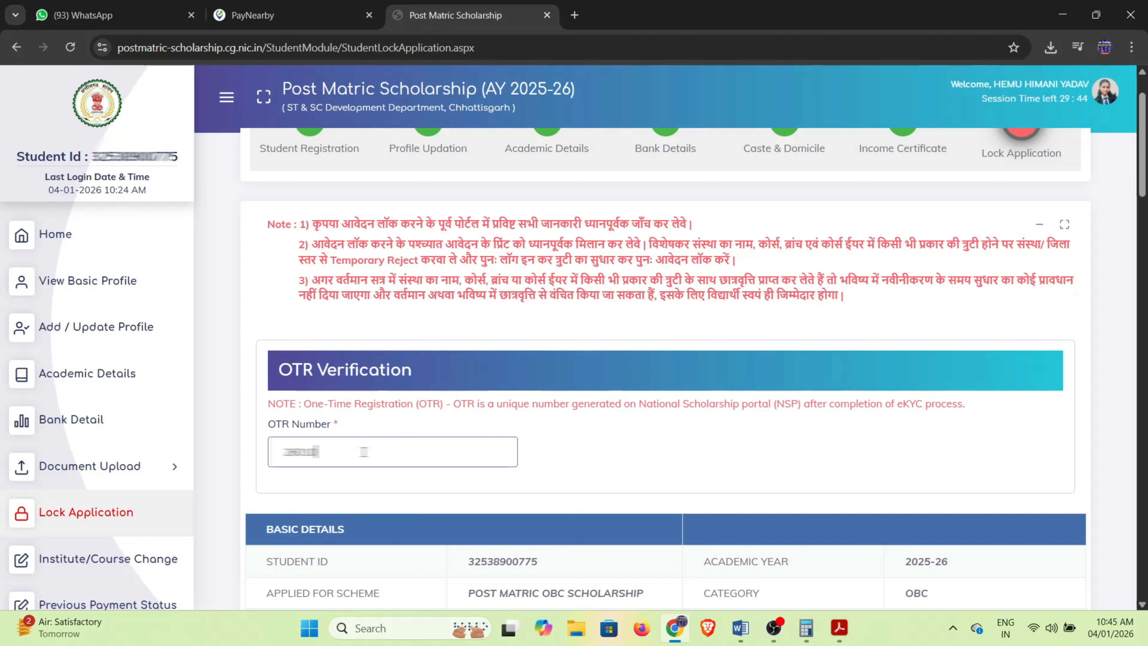
Review the application summary tables, including the Academic Details section.
scroll(369, 453, down, 5)
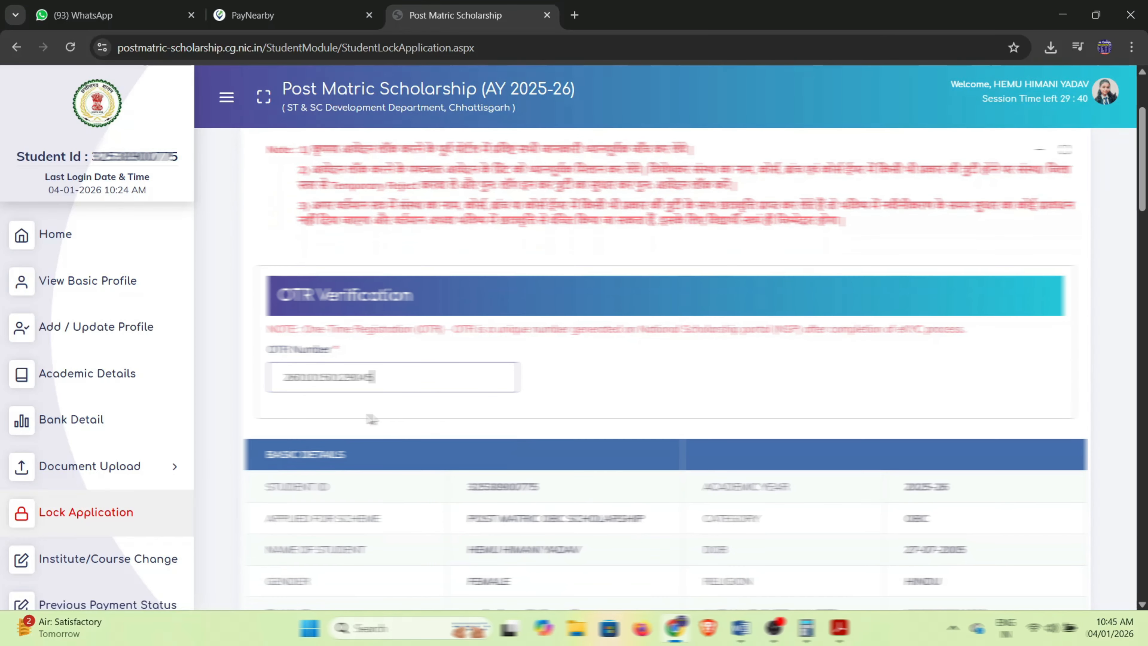
scroll(372, 315, down, 3)
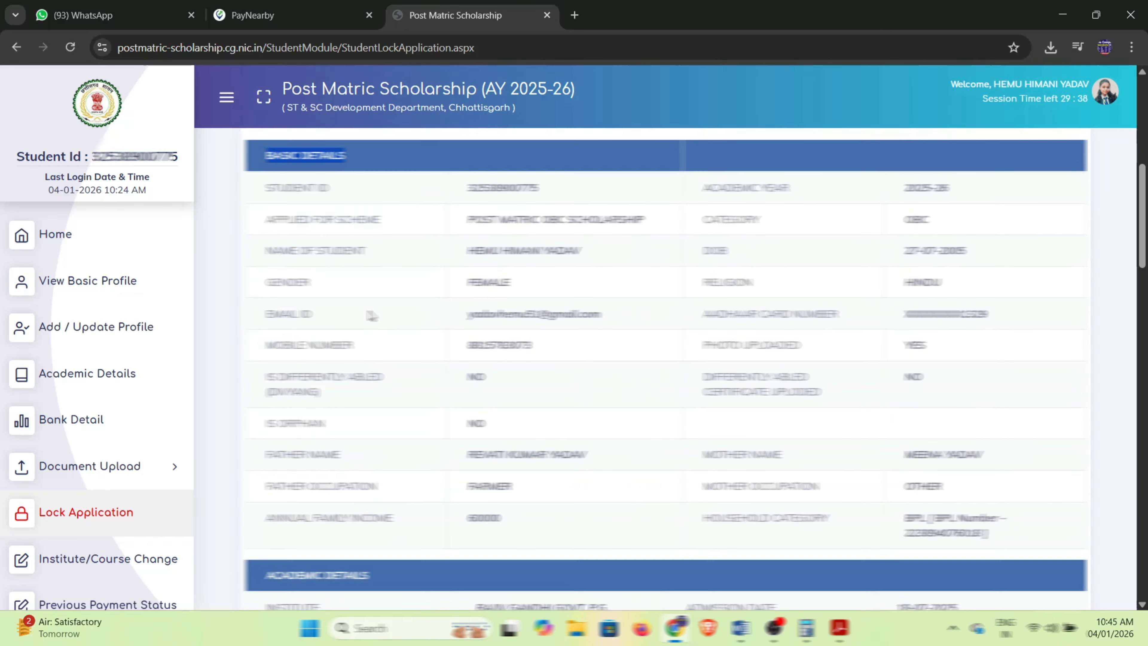
scroll(431, 368, down, 3)
drag(262, 428, 395, 427)
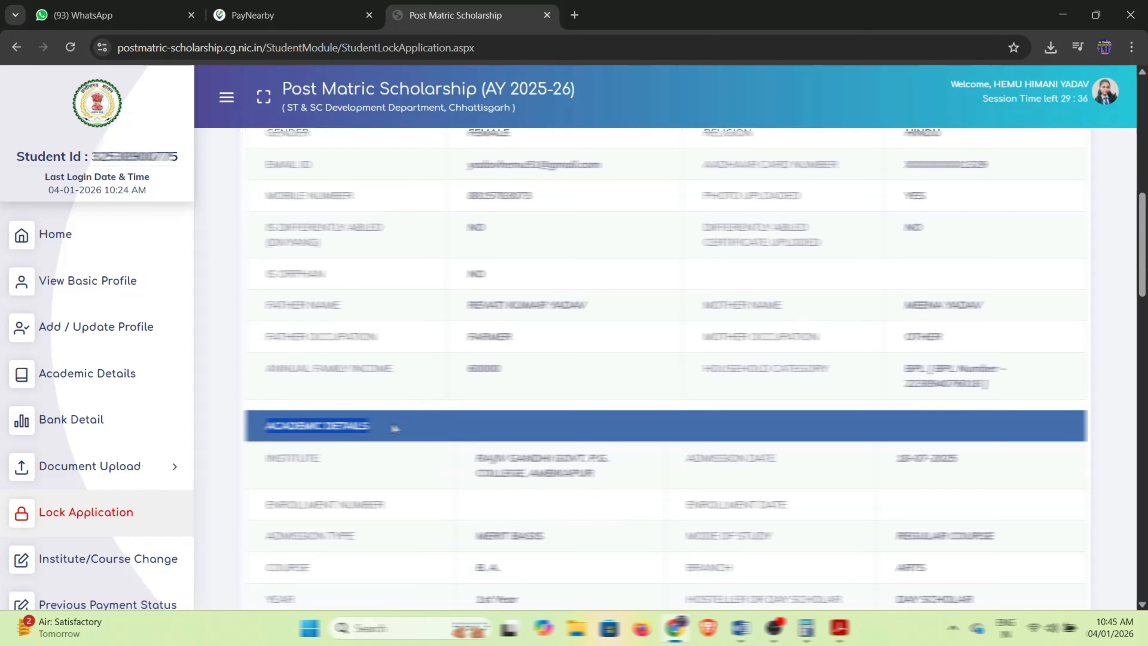
scroll(394, 429, down, 10)
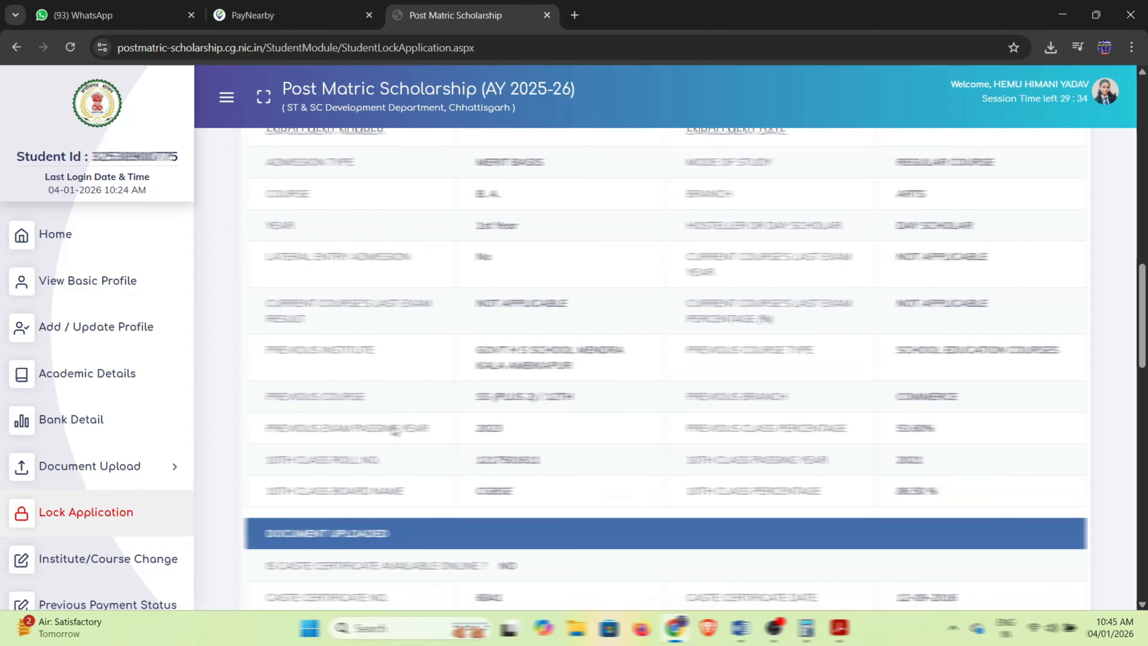
drag(264, 464, 403, 471)
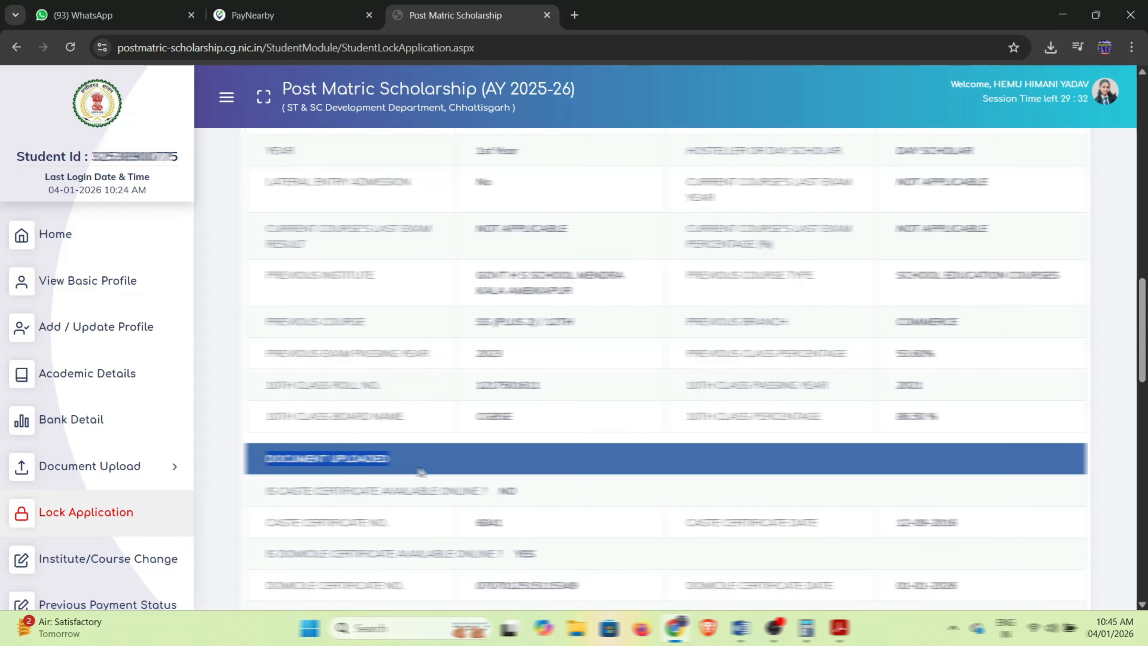
scroll(417, 469, down, 6)
drag(262, 321, 361, 328)
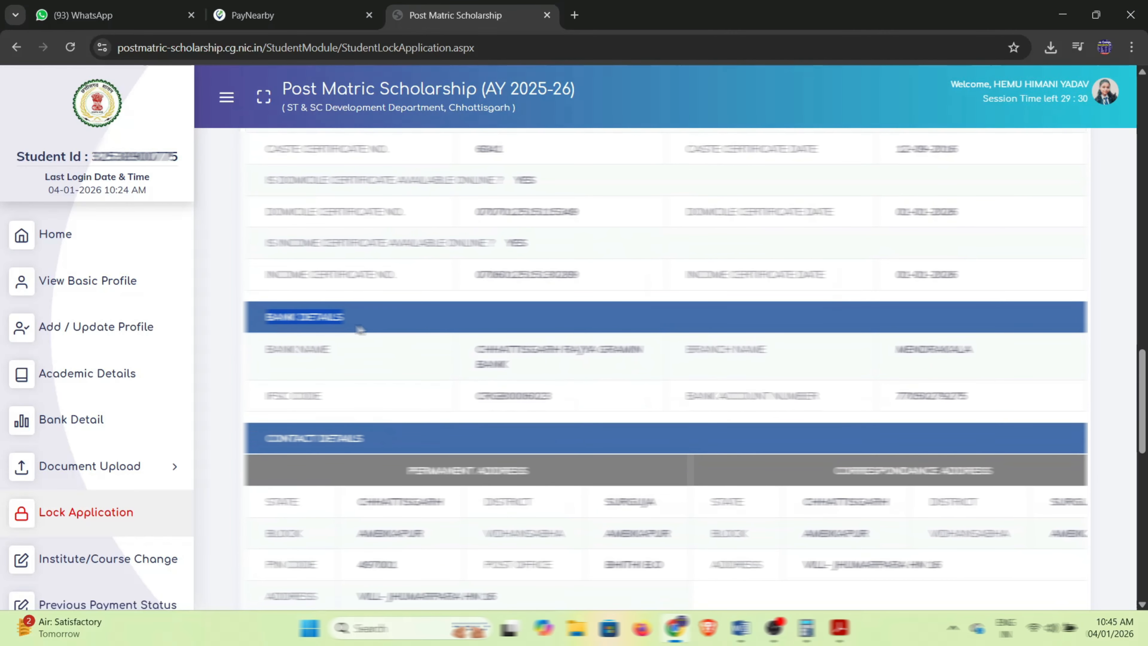
scroll(404, 385, down, 2)
scroll(403, 385, down, 3)
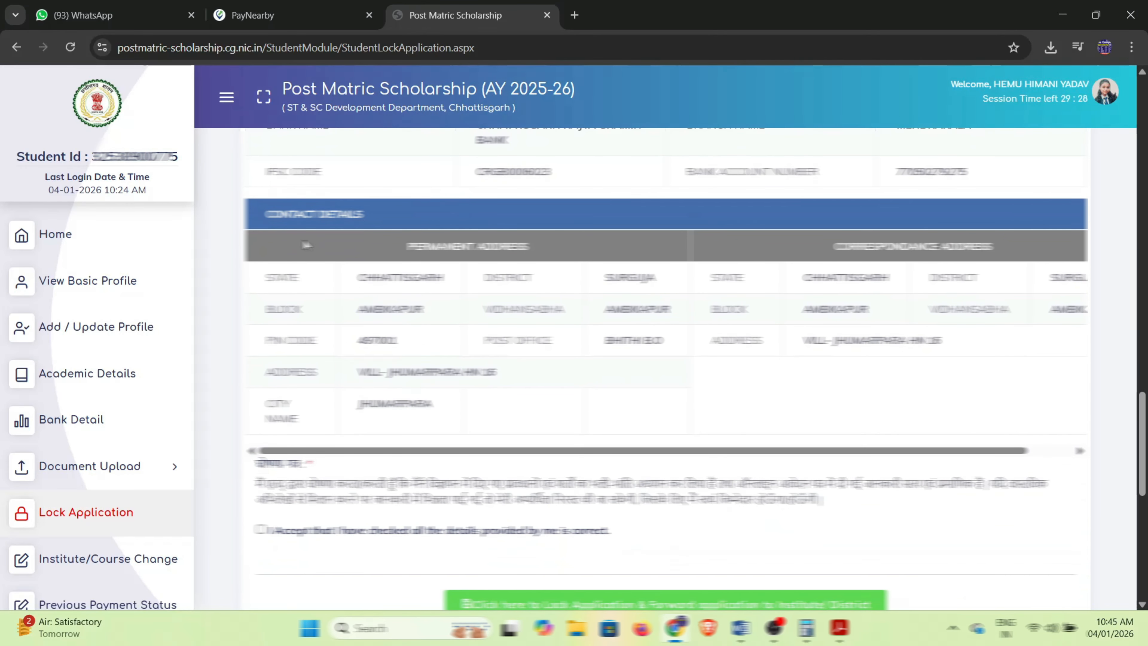
drag(270, 213, 365, 216)
scroll(466, 357, down, 5)
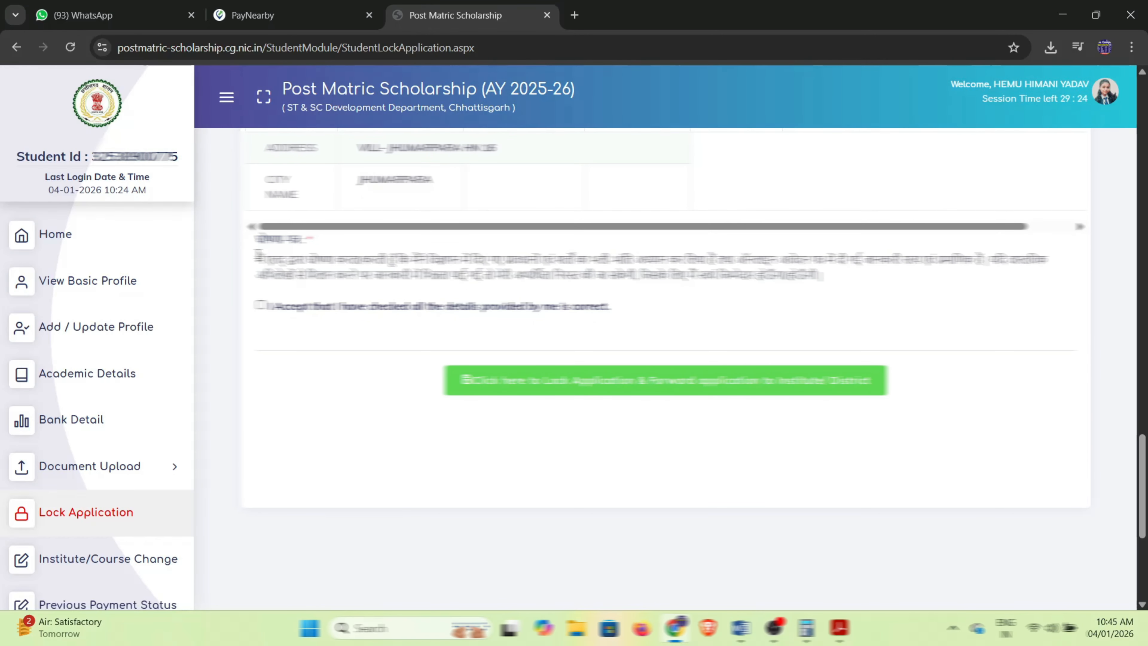
Accept the correctness declaration and request locking and forwarding the application to the institute.
drag(258, 254, 452, 295)
click(452, 295)
click(260, 305)
drag(273, 308, 387, 312)
click(528, 320)
click(515, 380)
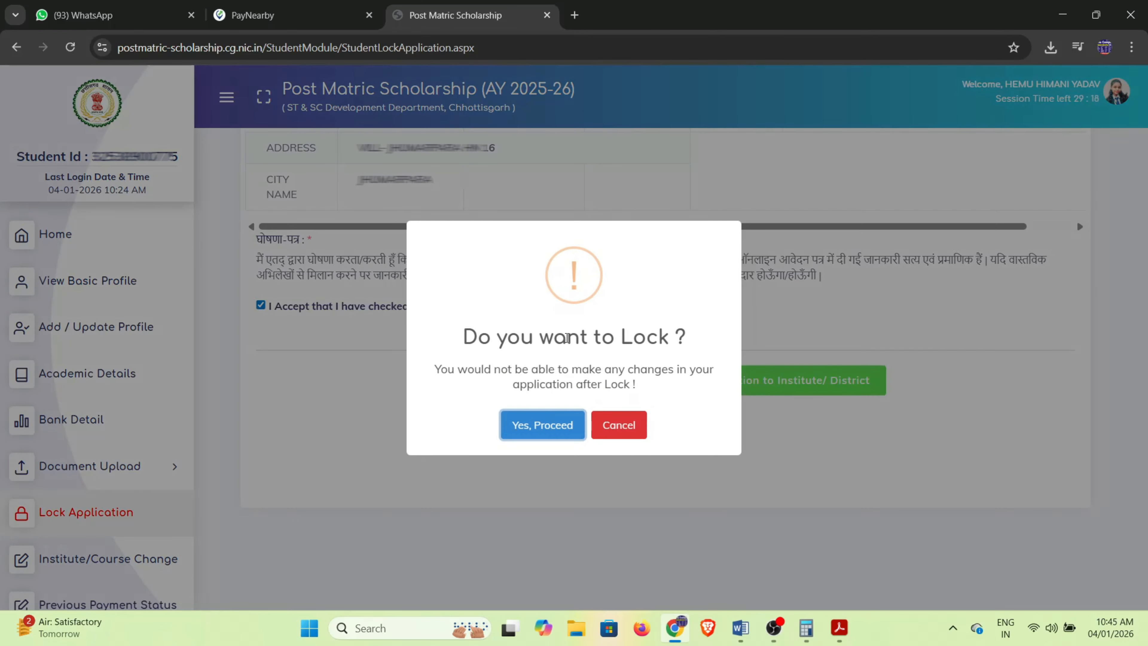
Confirm the lock, acknowledge Application Locked, and request printing the application.
drag(464, 337, 658, 339)
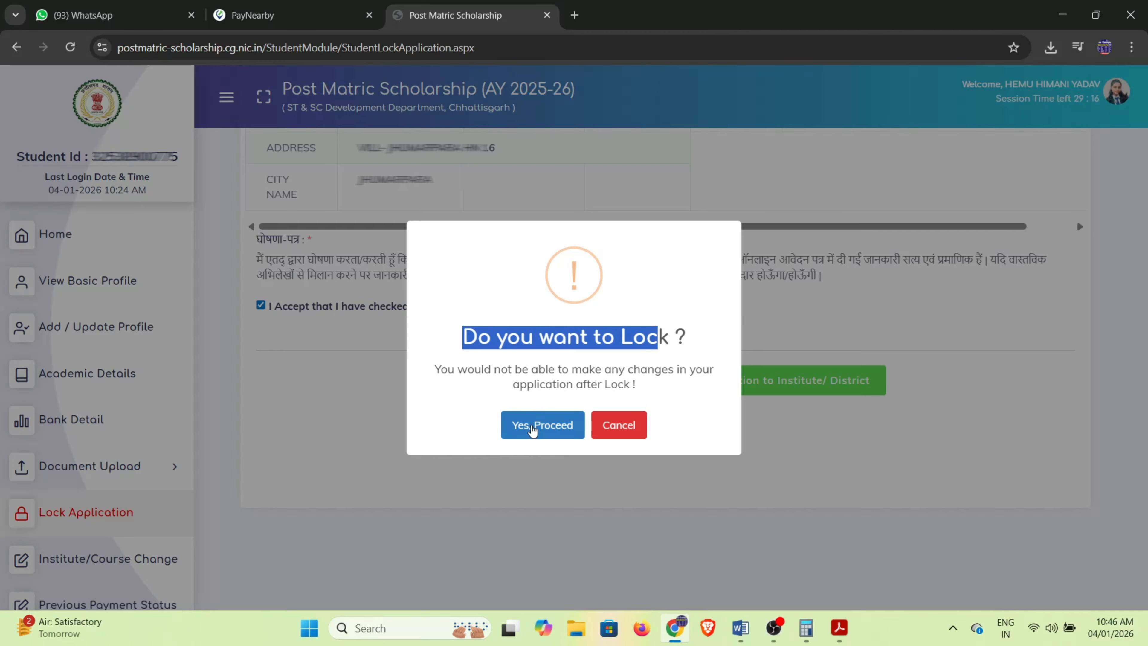
click(538, 426)
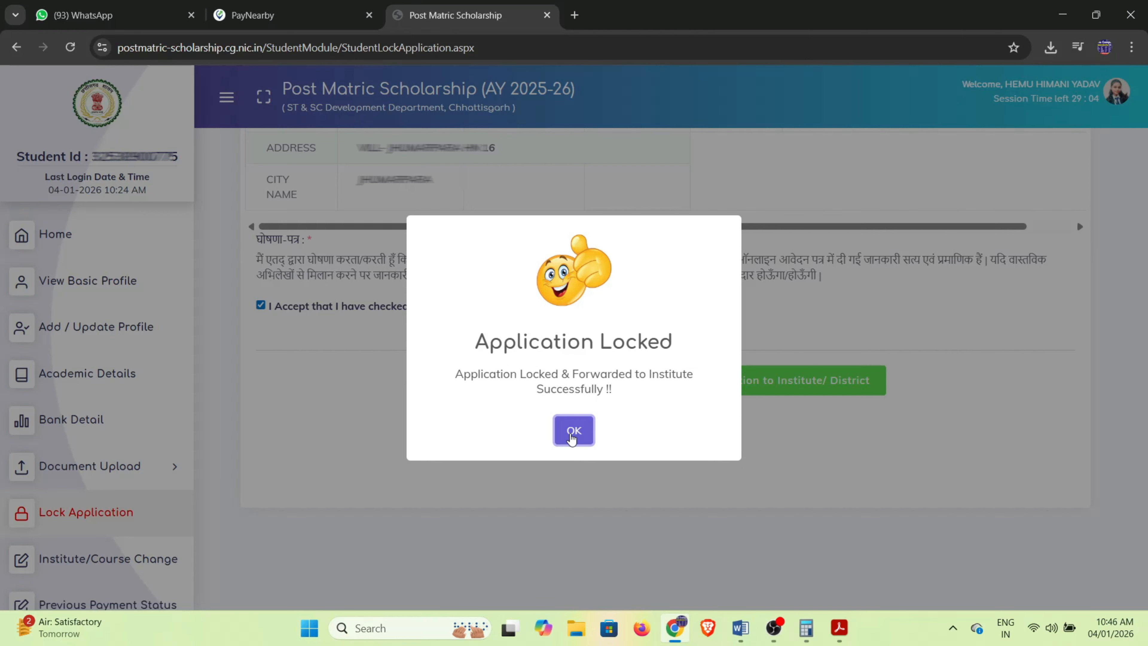
click(572, 430)
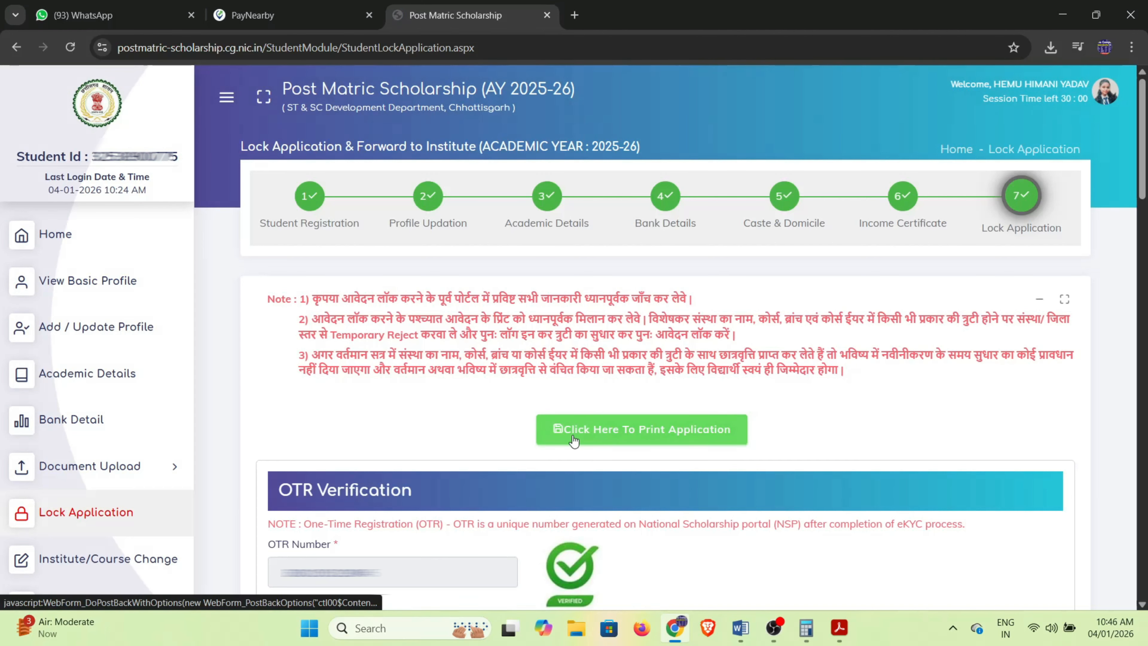
click(648, 433)
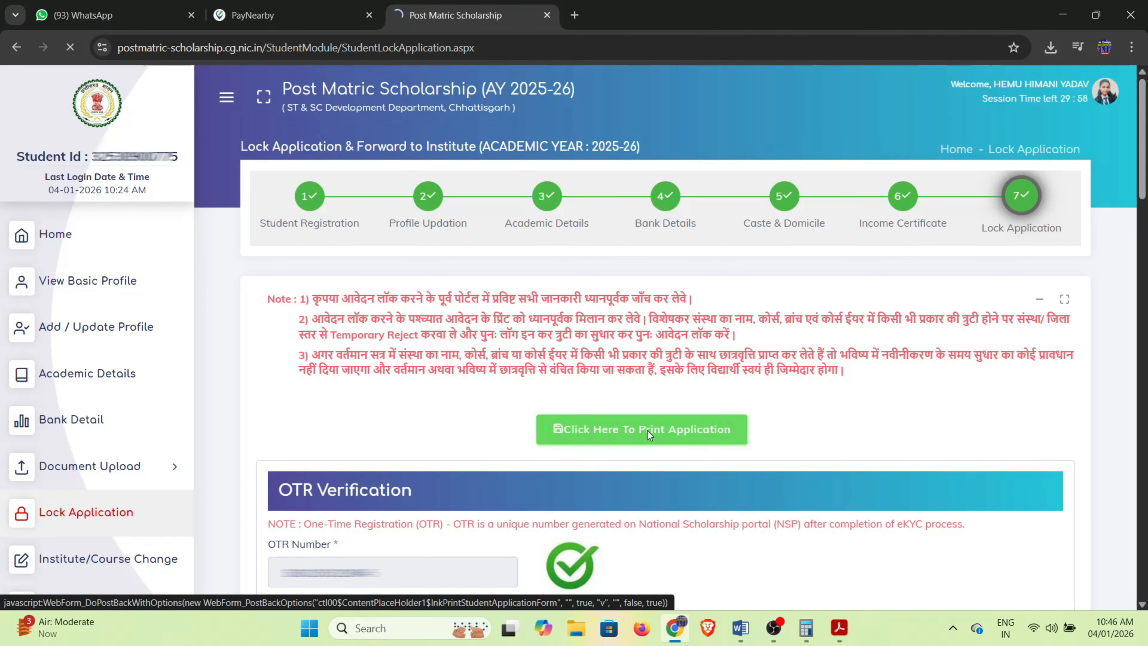